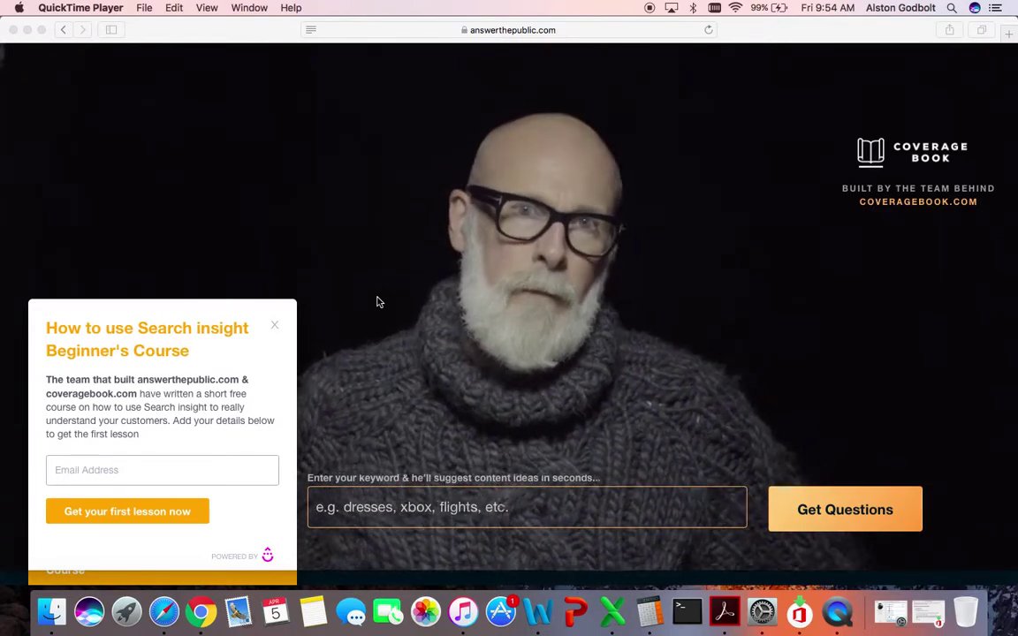
Collapse the beginner's course sign-up popup and get content questions for the keyword "xbox"
left_click(280, 329)
left_click(279, 329)
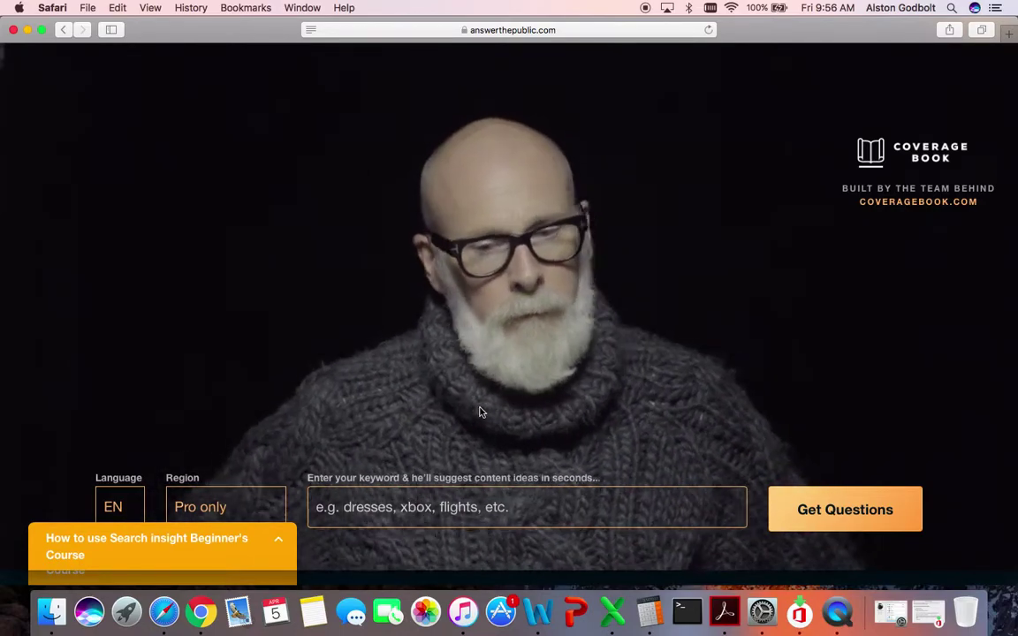
left_click(392, 520)
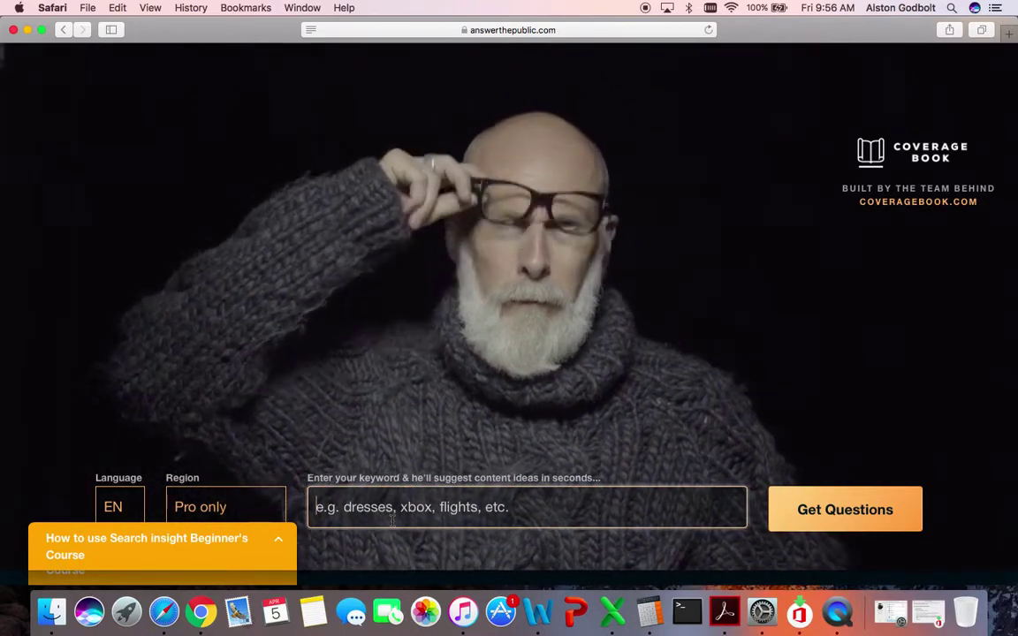
type("xbox")
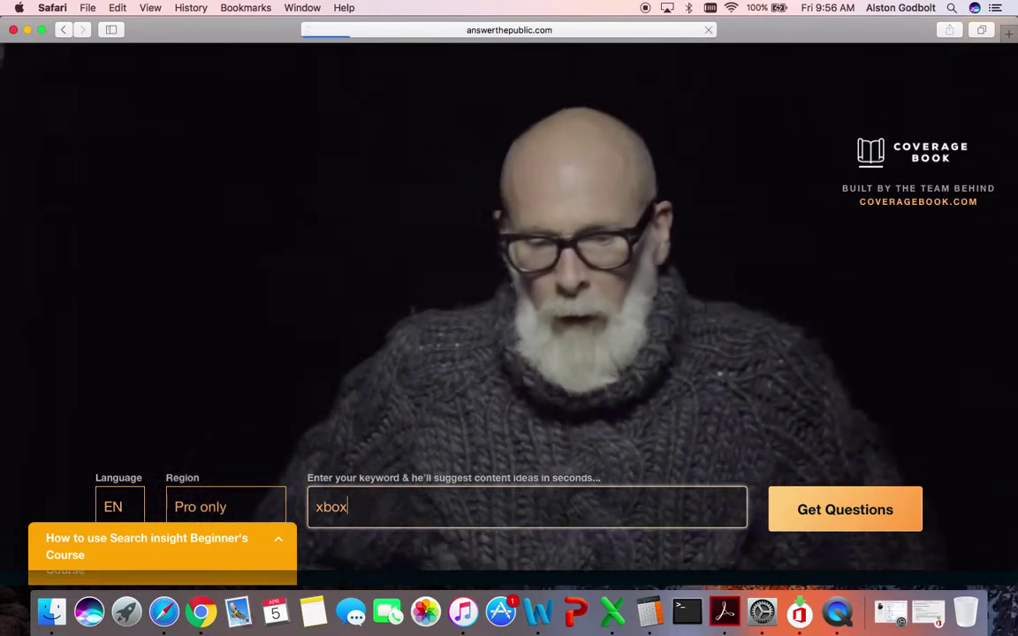
key("Return")
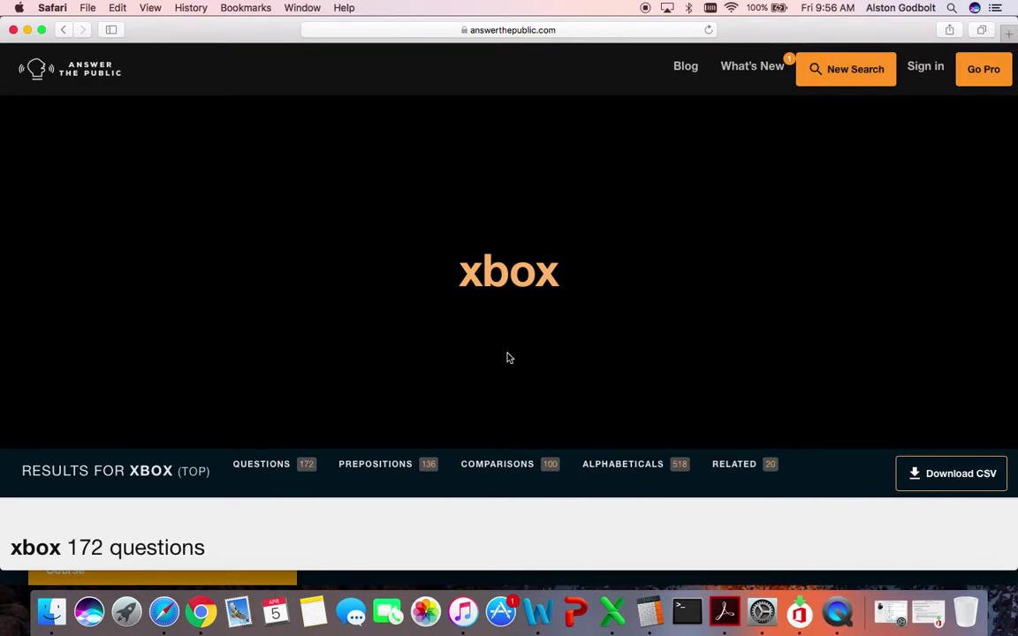
Show the xbox questions as data lists instead of the visualisation
scroll(508, 357, "down", 1)
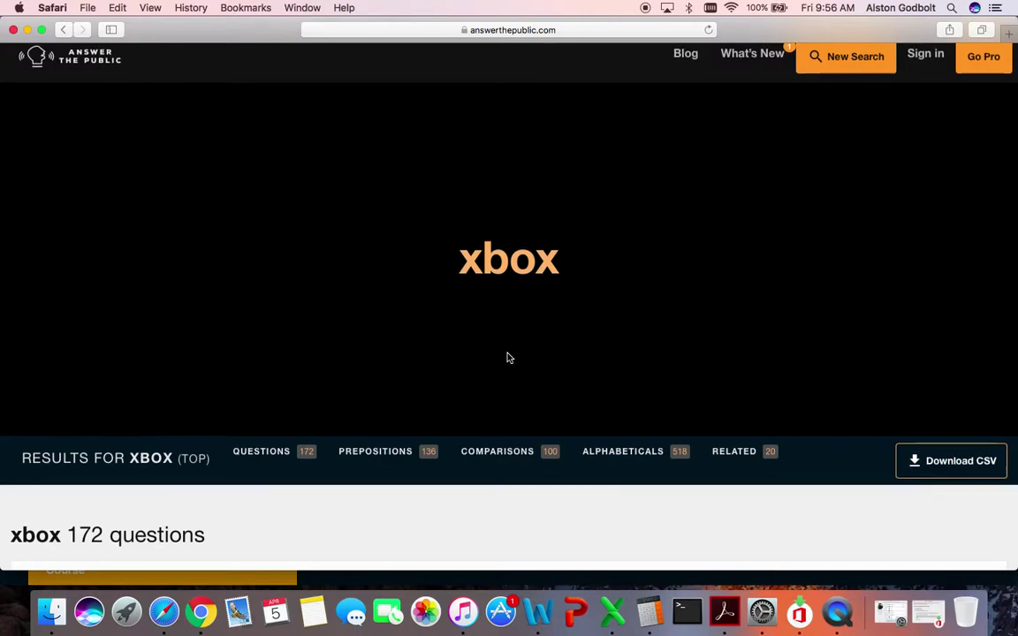
scroll(508, 358, "down", 7)
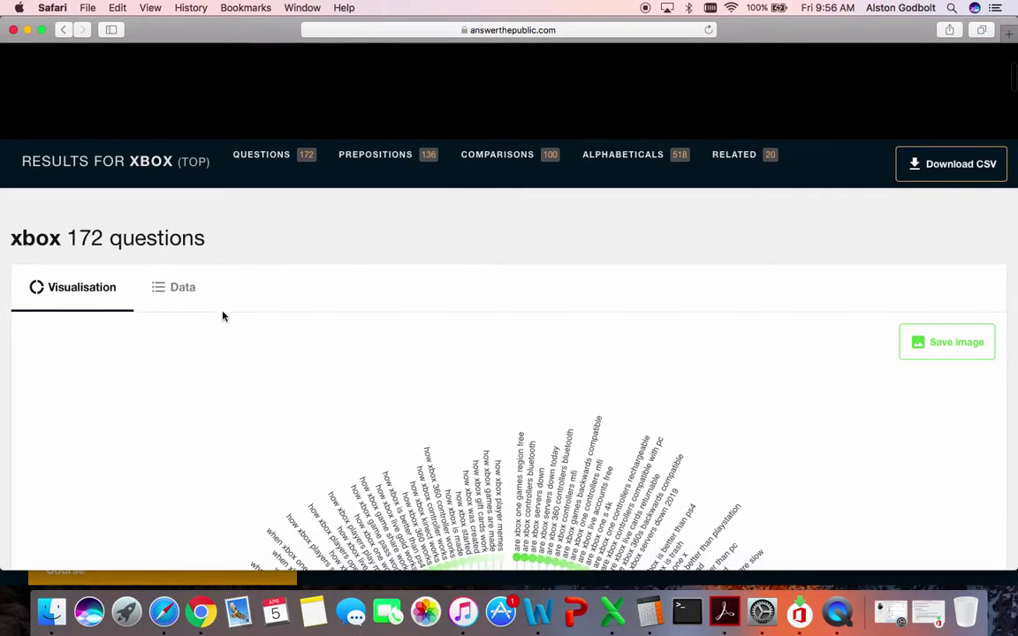
left_click(177, 286)
scroll(289, 452, "down", 1)
scroll(289, 452, "down", 3)
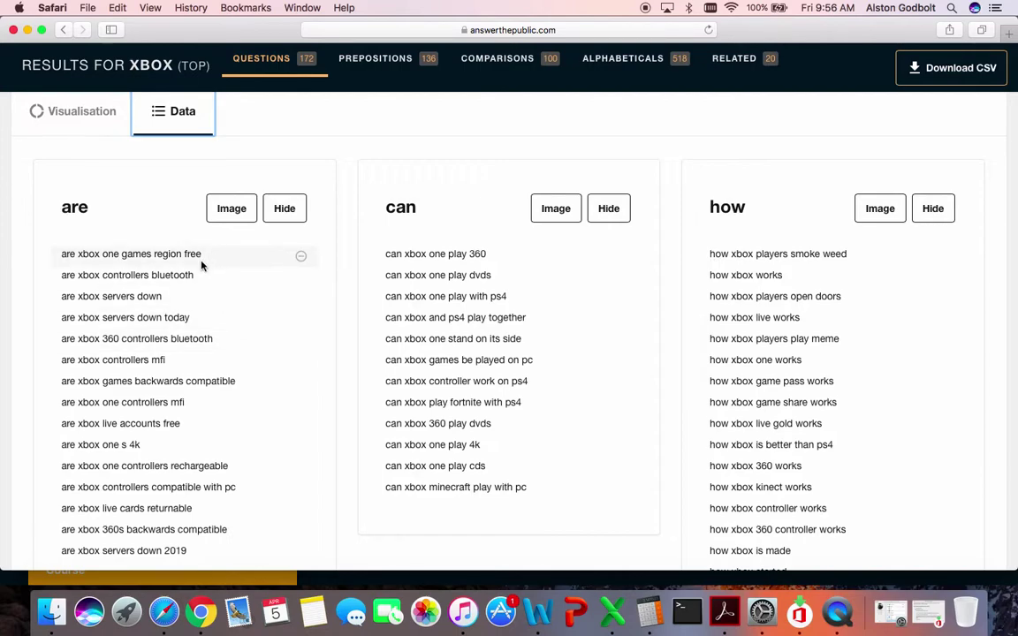
Copy the question "are xbox 360 controllers bluetooth" and search the web for it in a new tab
left_click_drag(63, 340, 221, 347)
key("super+c")
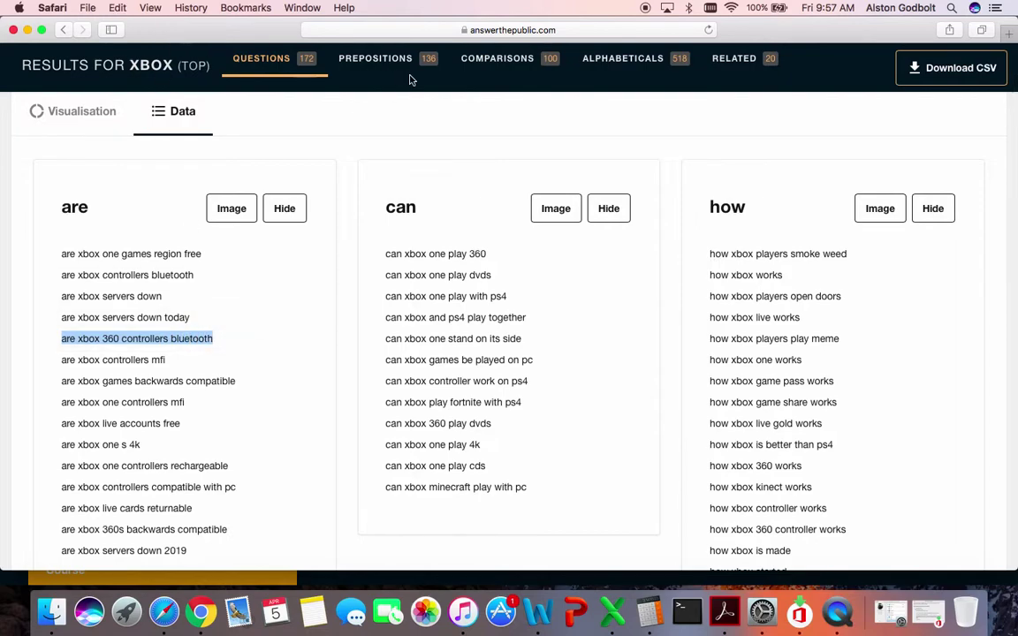
left_click(1009, 35)
key("super+v")
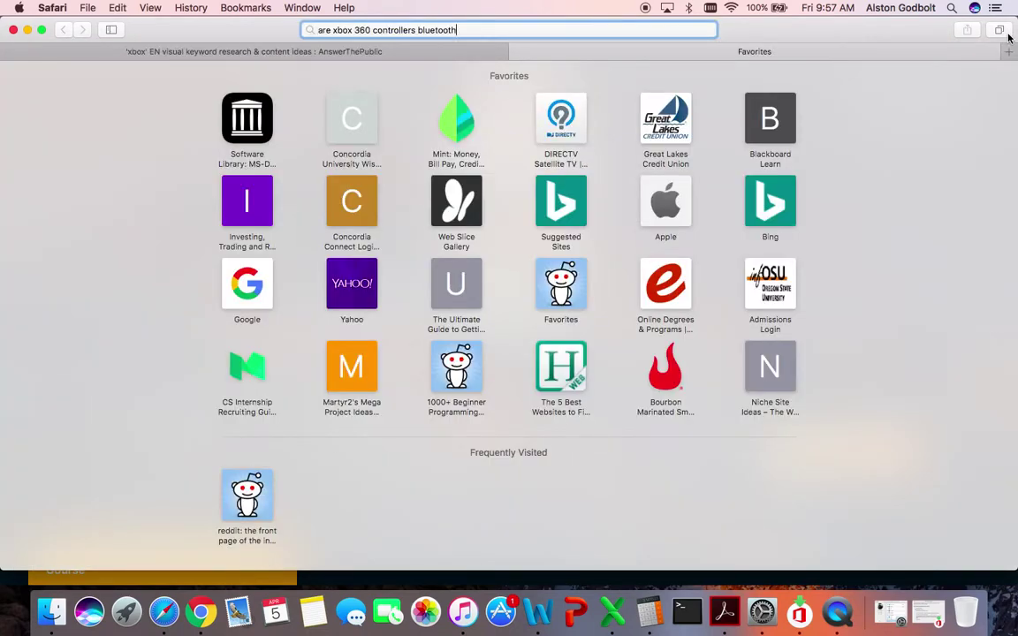
key("Return")
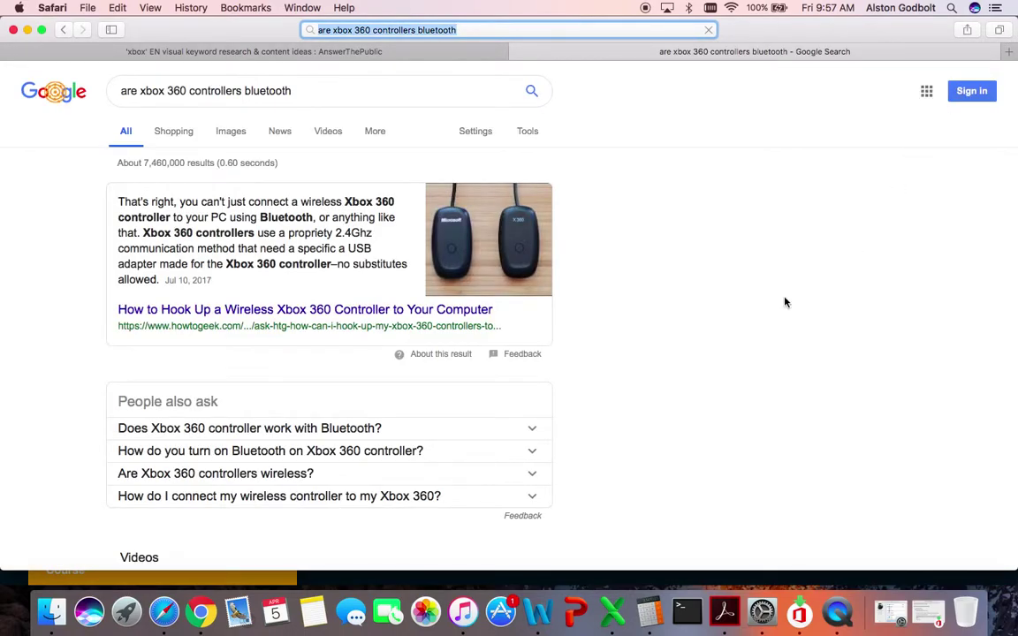
Review the search results and open the article "How to Hook Up a Wireless Xbox 360 Controller to Your Computer"
scroll(784, 303, "down", 3)
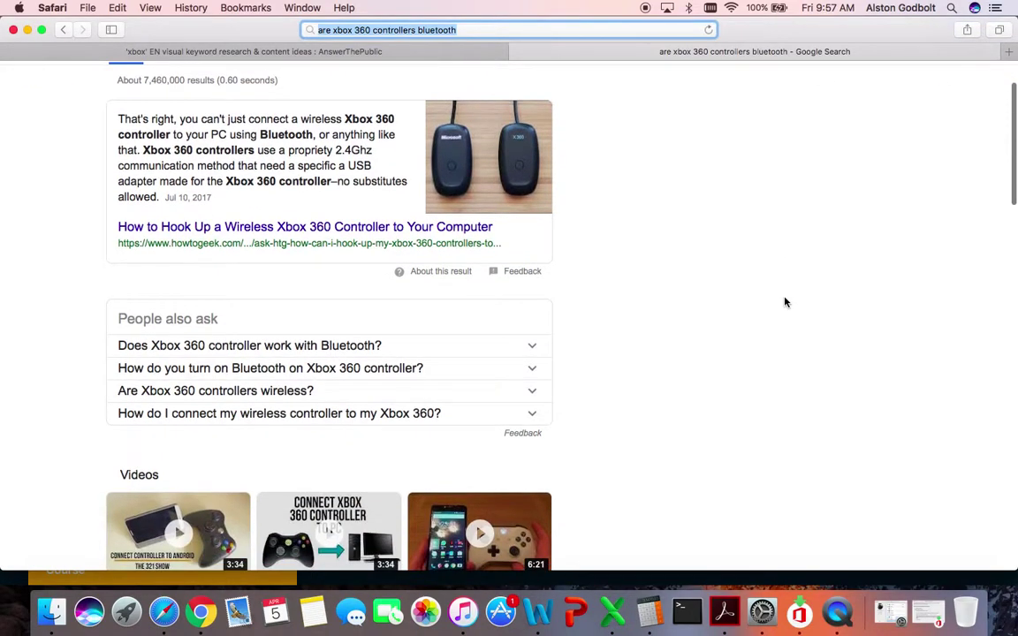
scroll(784, 302, "down", 6)
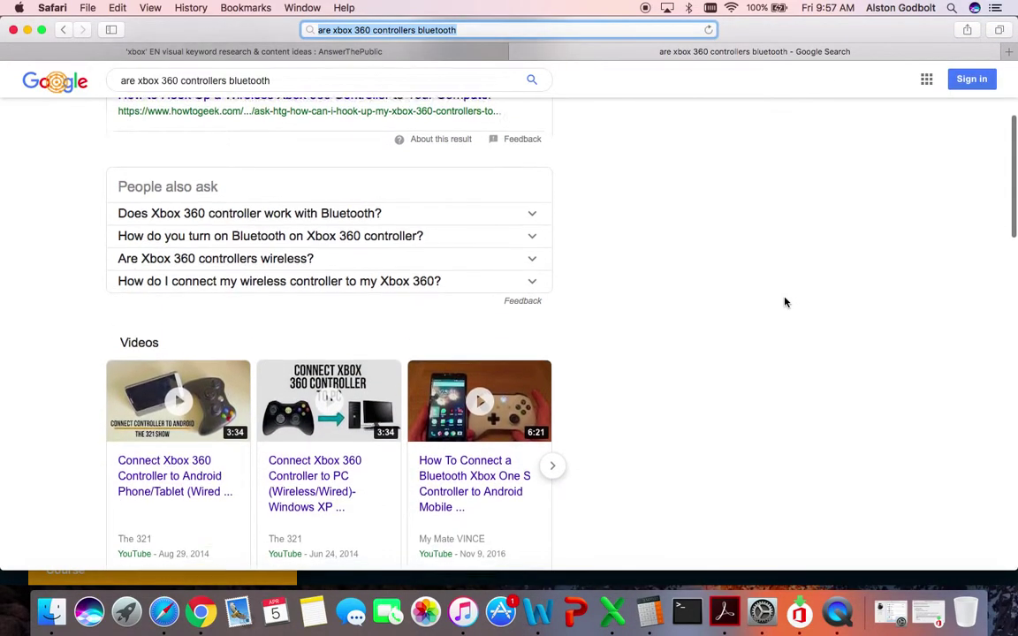
scroll(785, 302, "down", 5)
scroll(785, 302, "up", 4)
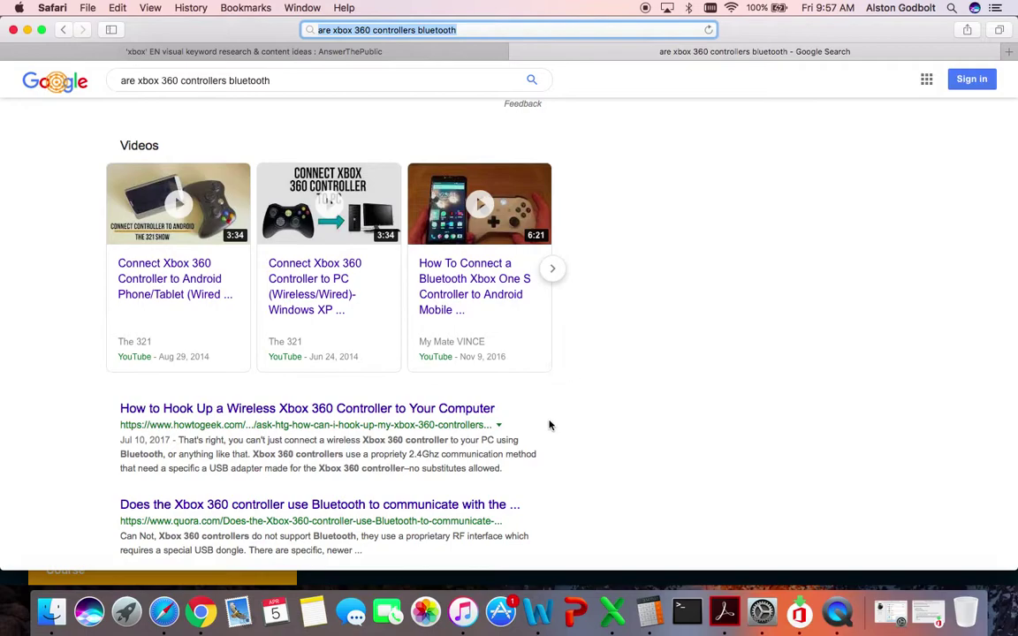
scroll(548, 423, "up", 6)
scroll(548, 425, "down", 7)
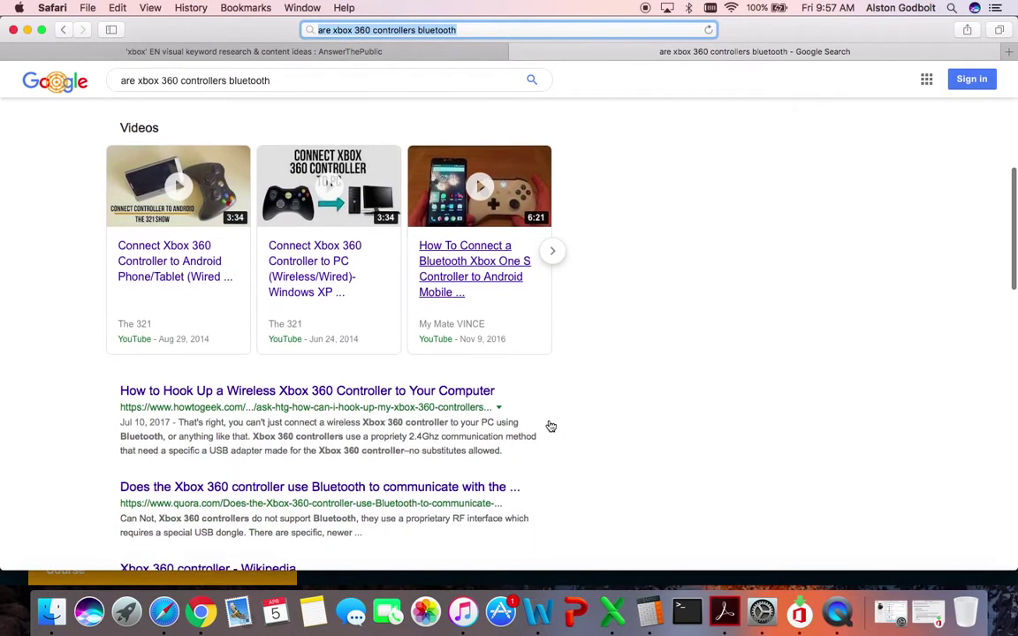
left_click(427, 395)
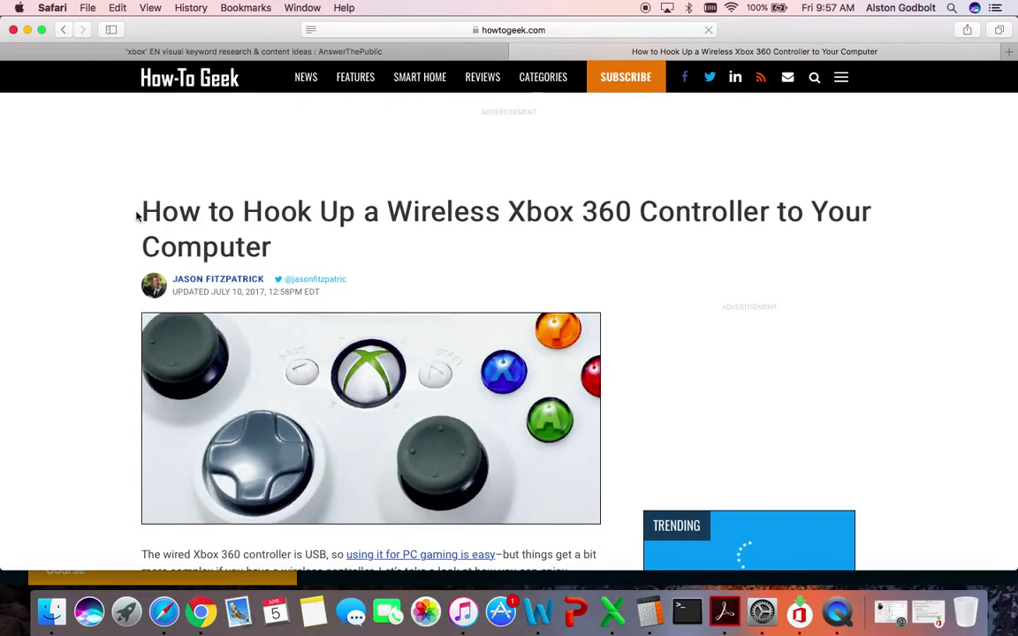
Select the article from its title through the author bio, bring up the copy options, and dismiss the newsletter popup
left_click_drag(140, 212, 409, 633)
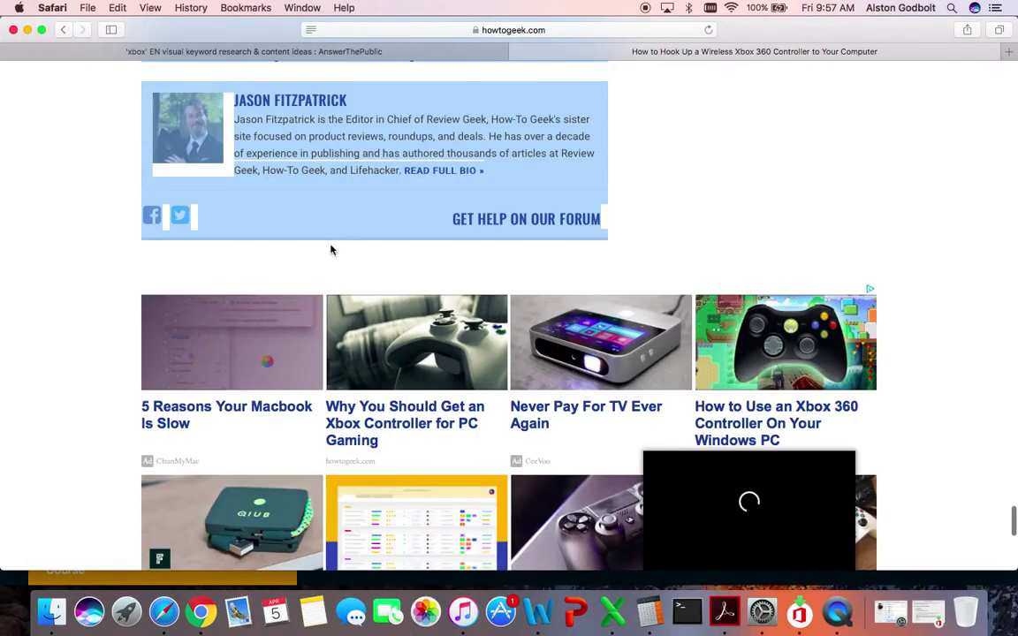
right_click(341, 140)
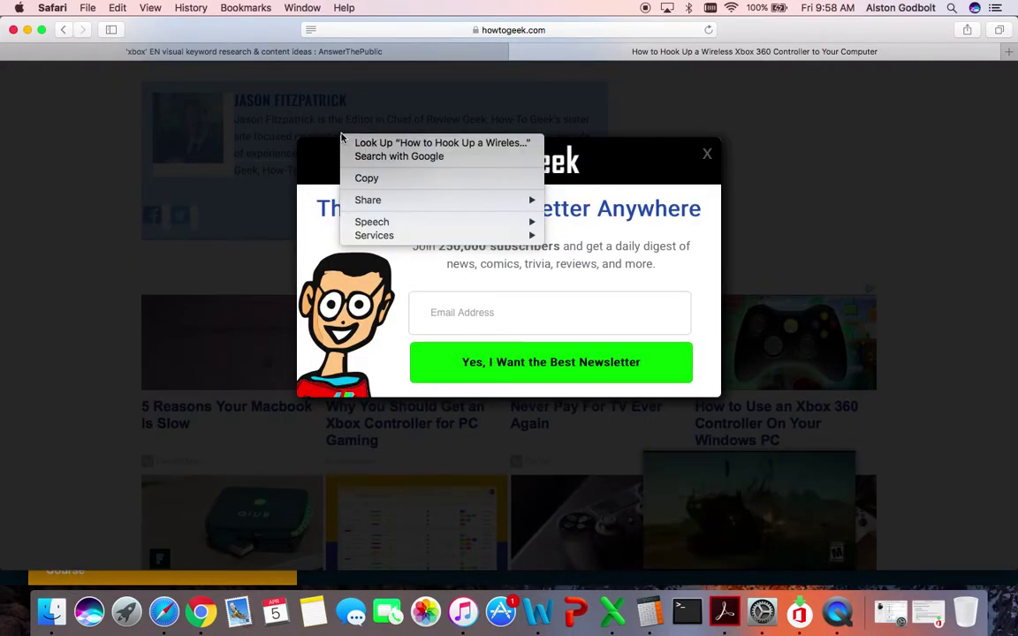
left_click(79, 166)
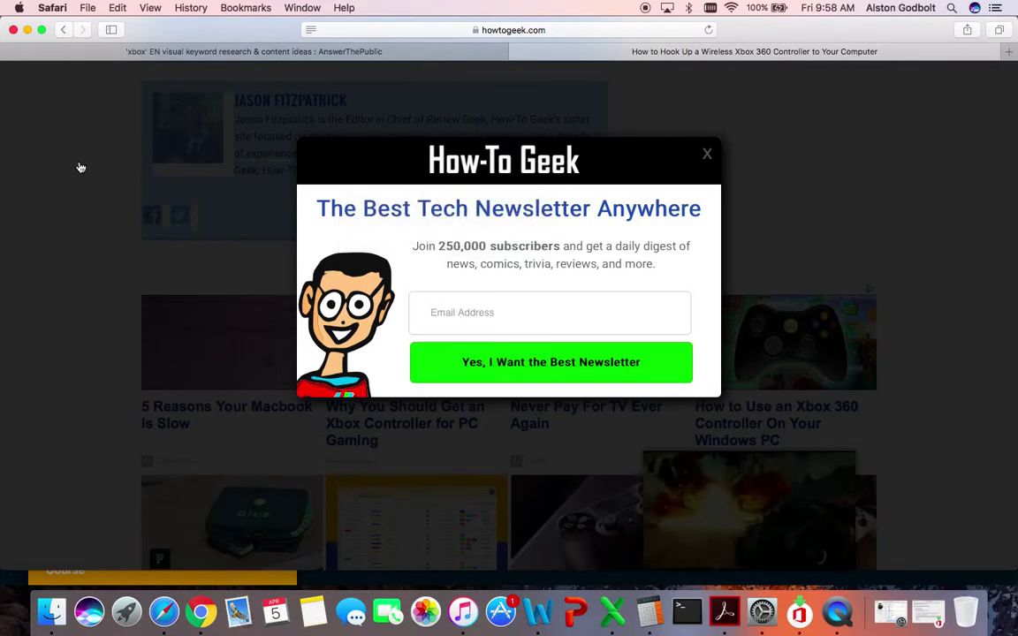
left_click(708, 155)
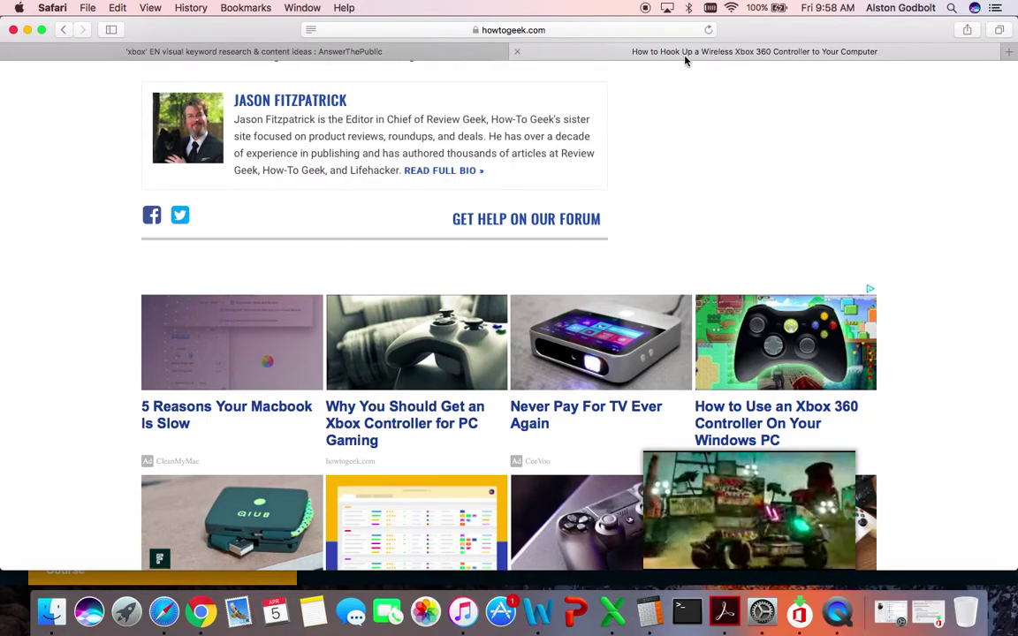
Check the xbox question lists, then return to the How-To Geek article and view its title and introduction
left_click(404, 53)
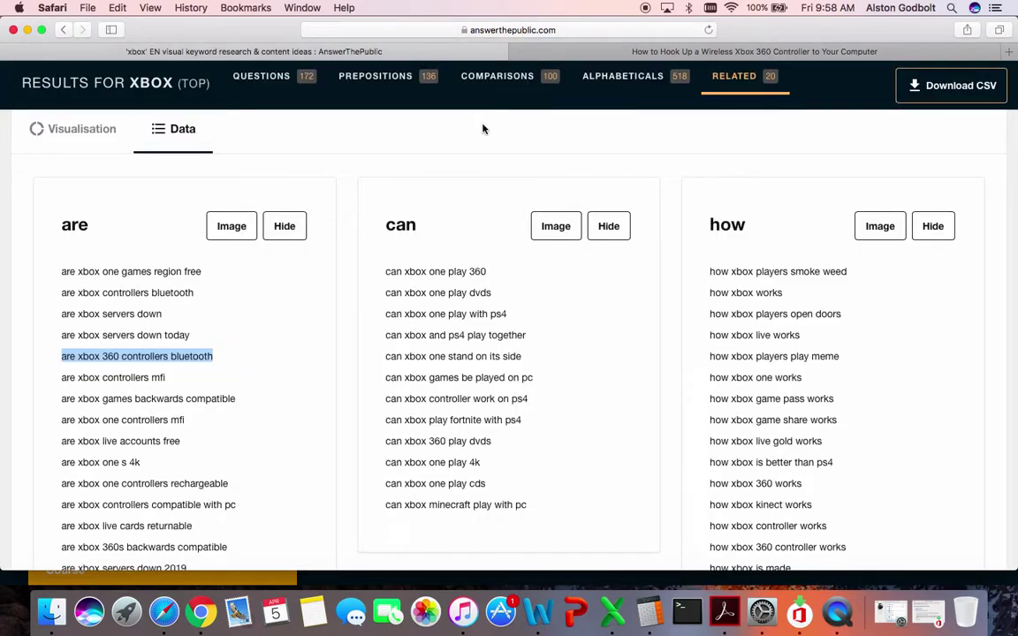
left_click(627, 53)
scroll(353, 239, "up", 15)
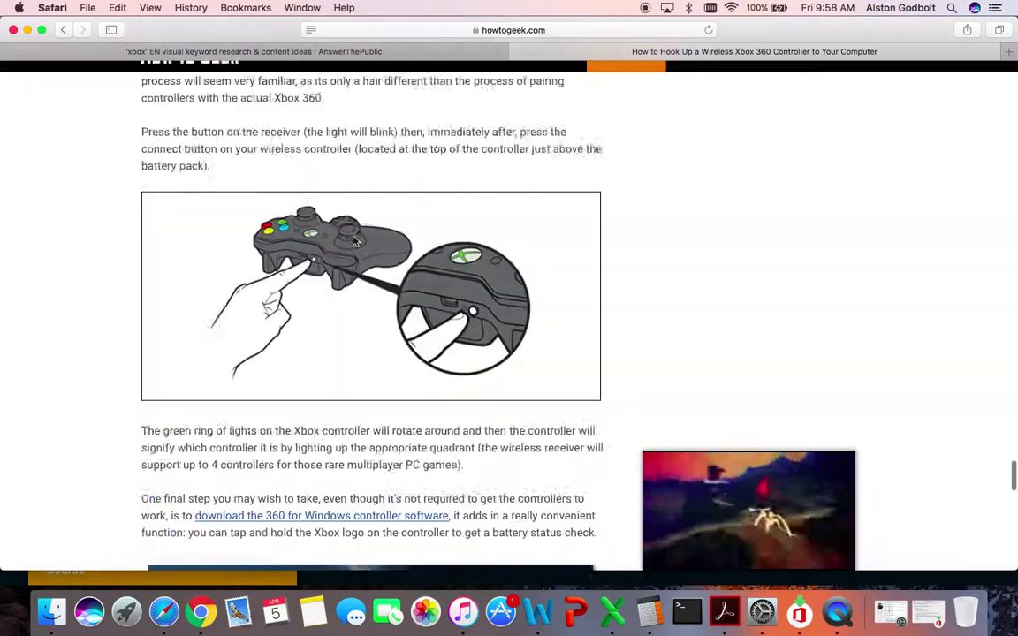
scroll(352, 239, "up", 10)
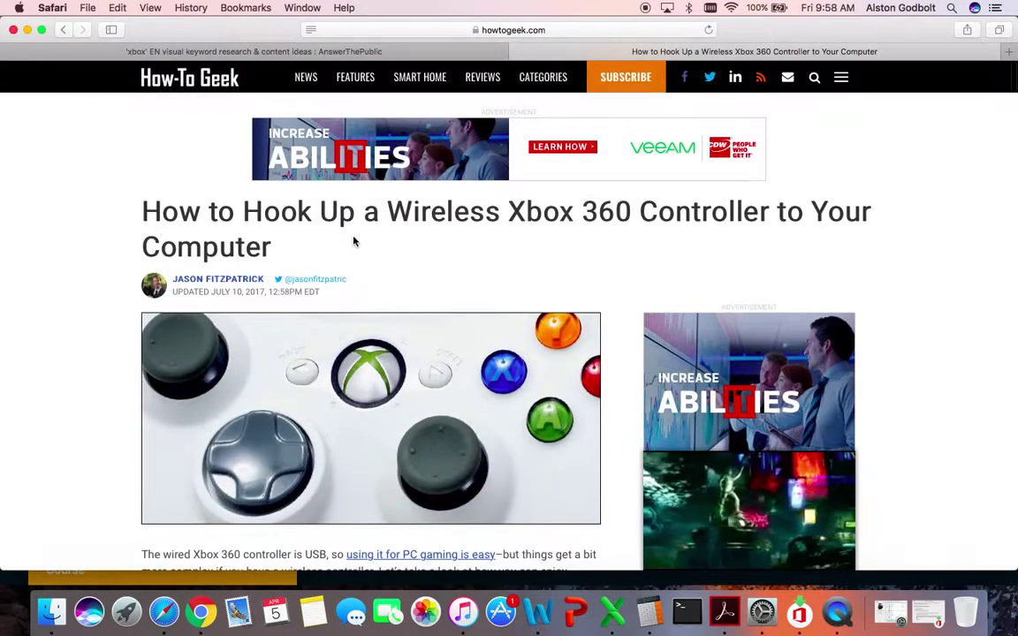
scroll(353, 238, "down", 1)
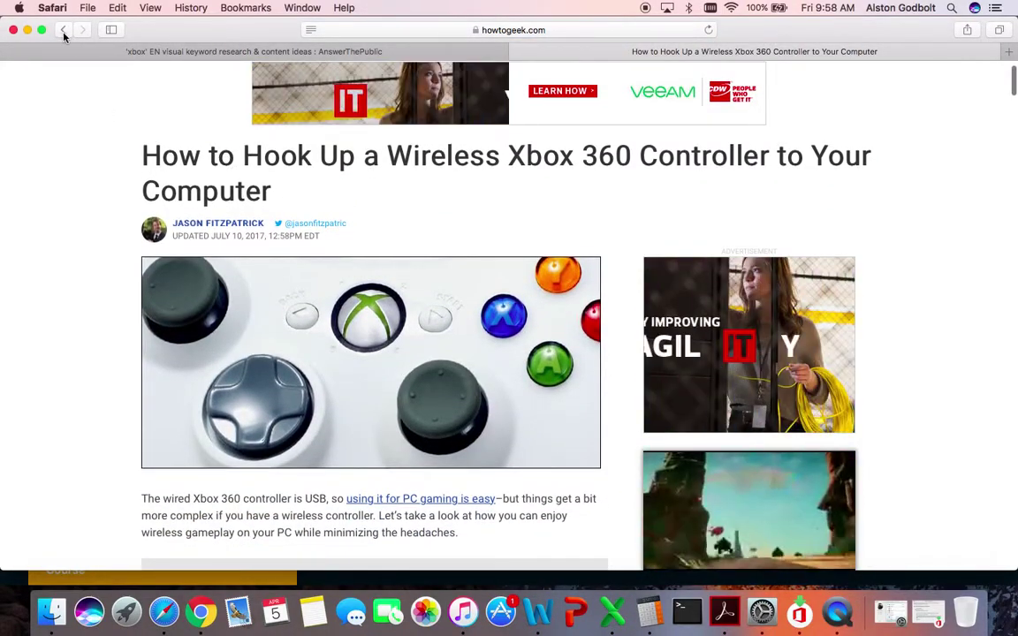
Return to the Google results and run the related search "how to connect xbox 360 controller to pc without receiver"
left_click(64, 33)
scroll(61, 362, "down", 5)
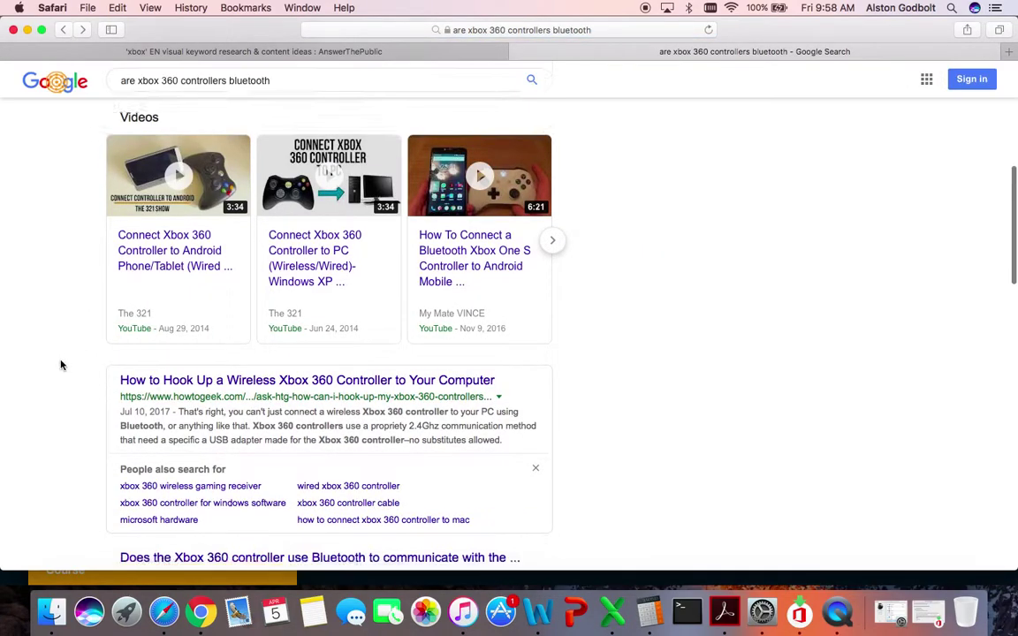
scroll(61, 365, "down", 5)
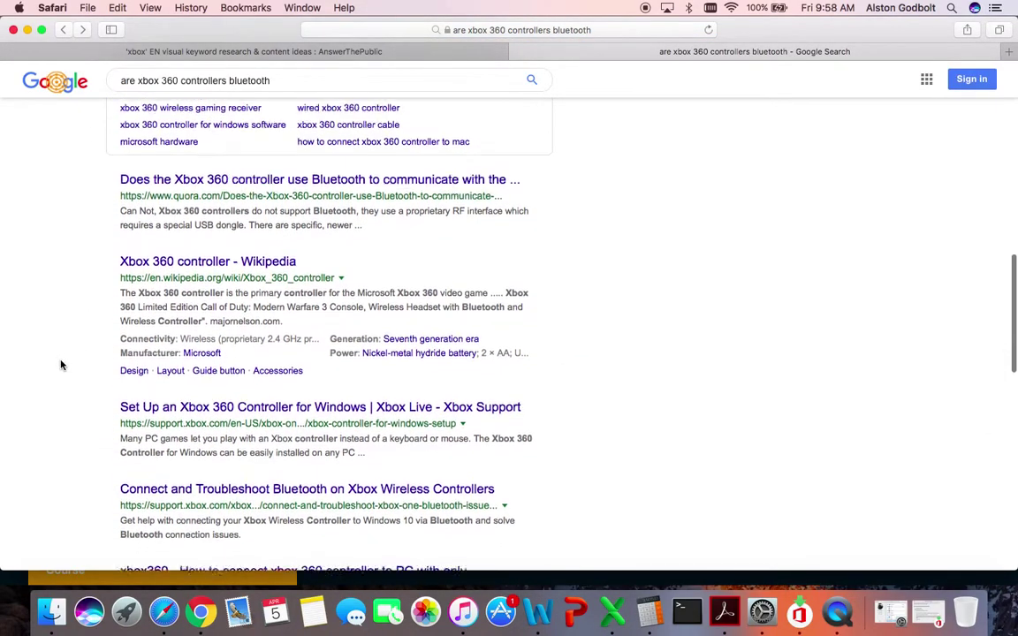
scroll(61, 365, "down", 8)
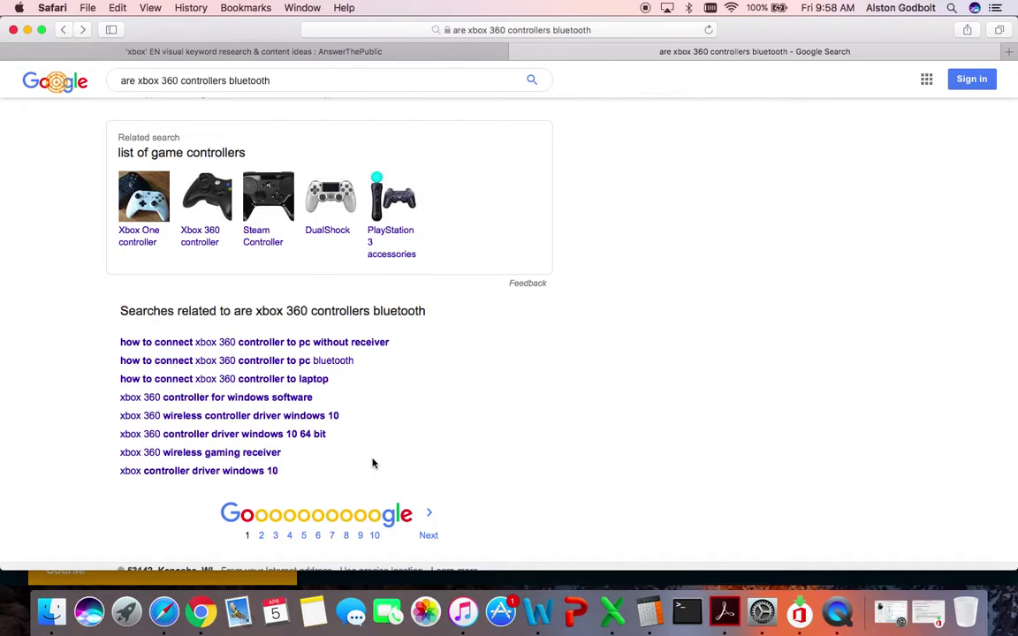
left_click(311, 343)
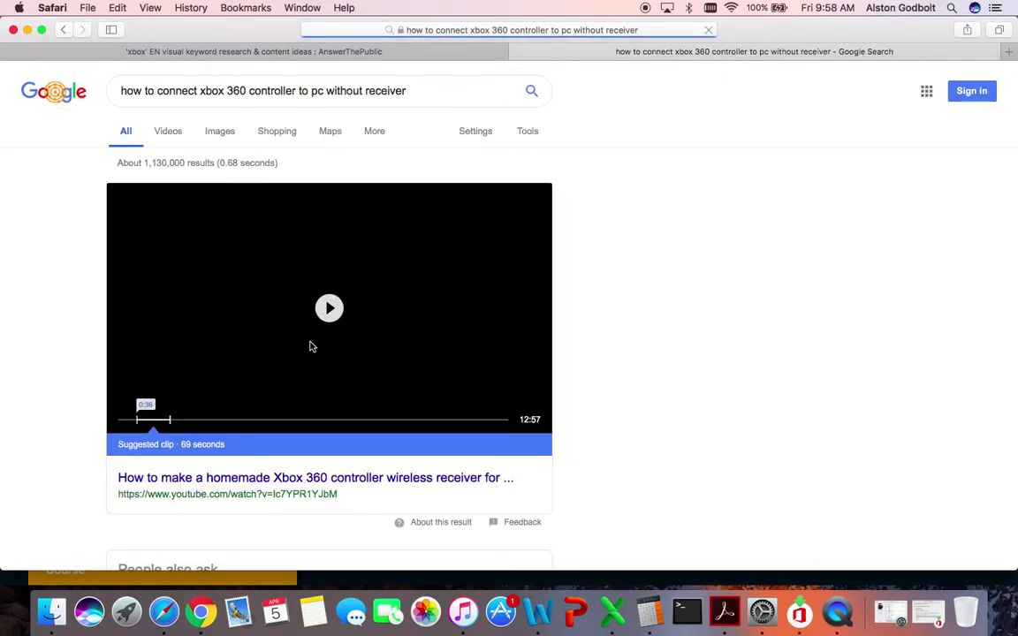
Examine the suggested clip, related questions, videos and web results for connecting an Xbox 360 controller without a receiver
scroll(107, 434, "down", 10)
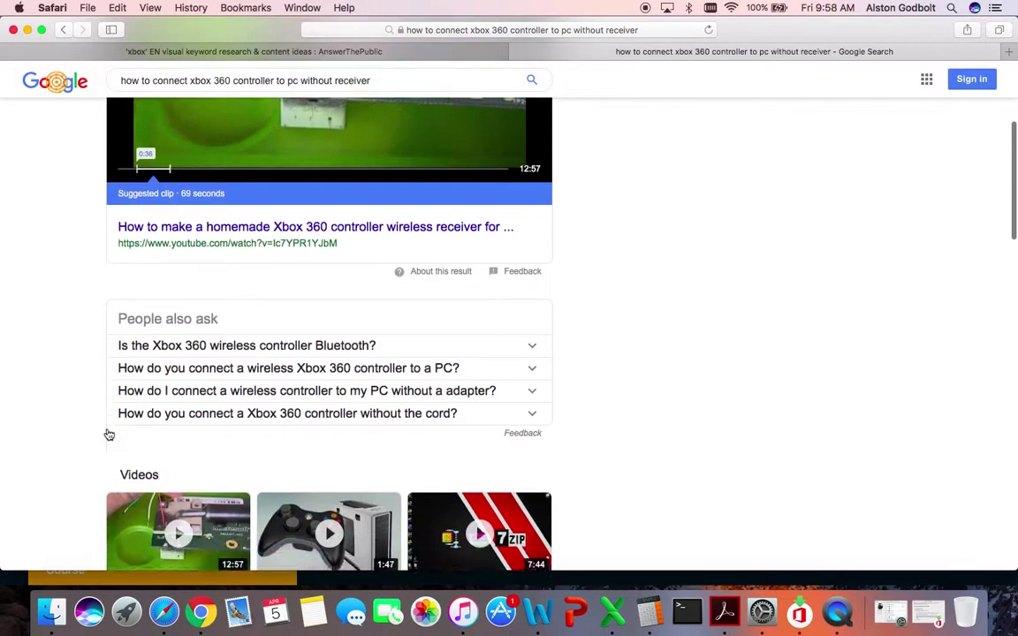
scroll(108, 434, "down", 5)
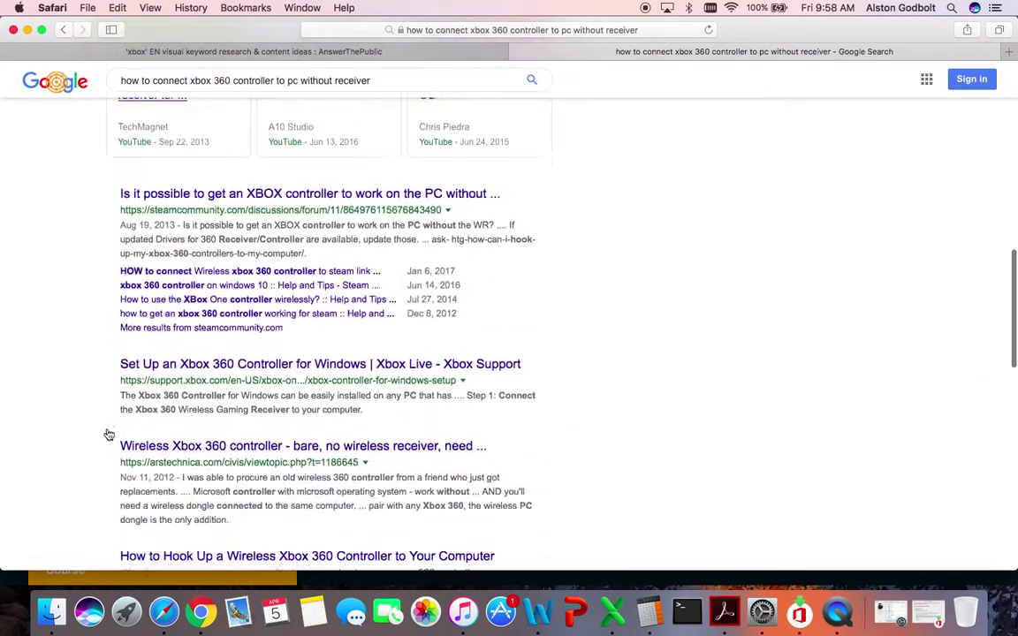
scroll(109, 432, "up", 4)
scroll(132, 371, "down", 1)
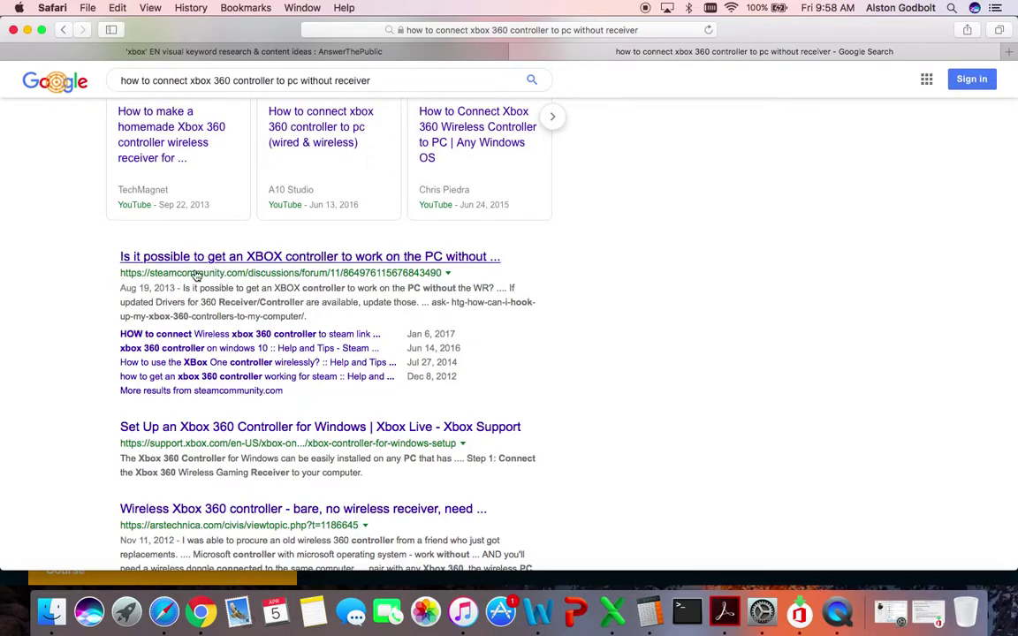
scroll(202, 273, "up", 10)
scroll(155, 297, "up", 3)
scroll(154, 297, "down", 7)
scroll(155, 298, "down", 4)
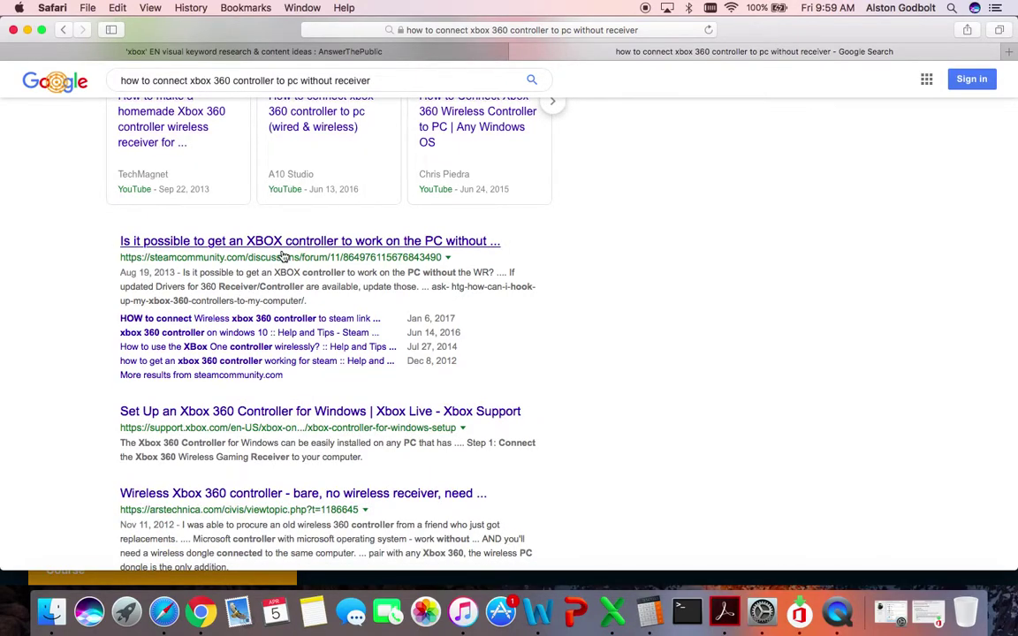
scroll(283, 256, "up", 10)
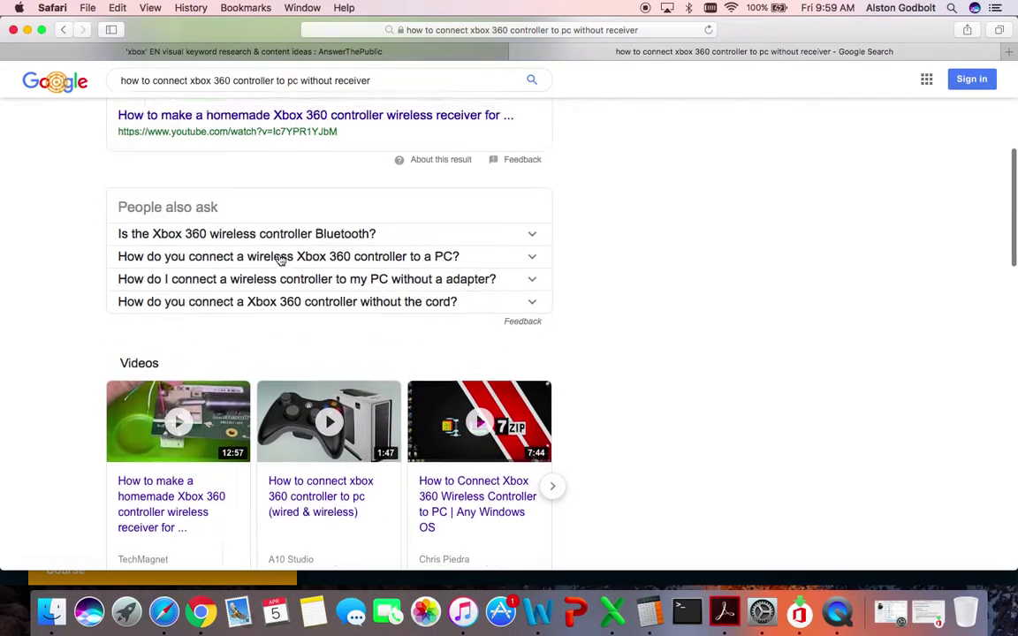
scroll(280, 259, "up", 3)
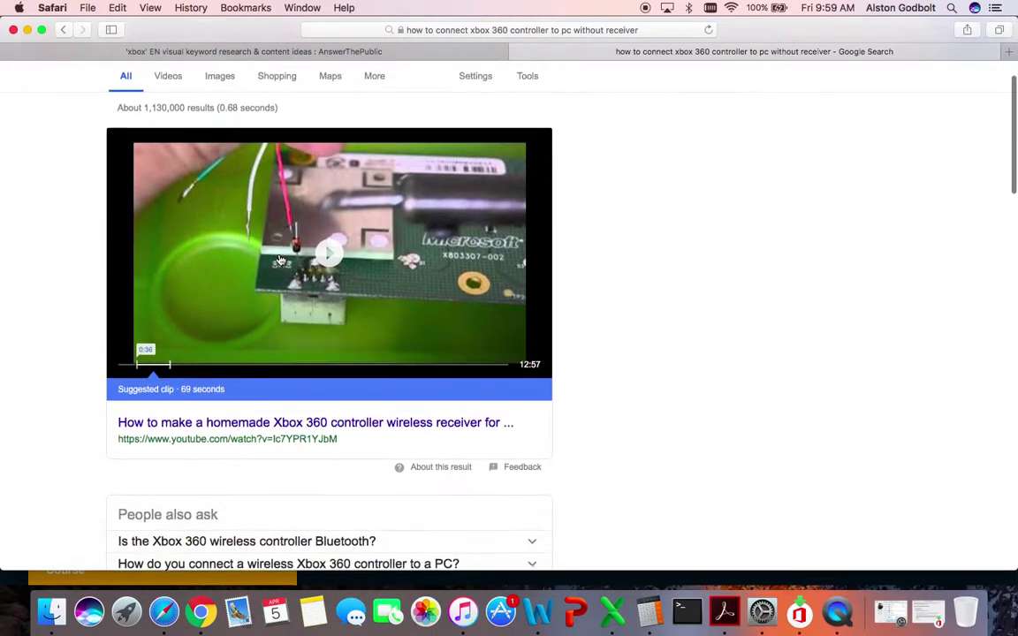
scroll(280, 260, "up", 2)
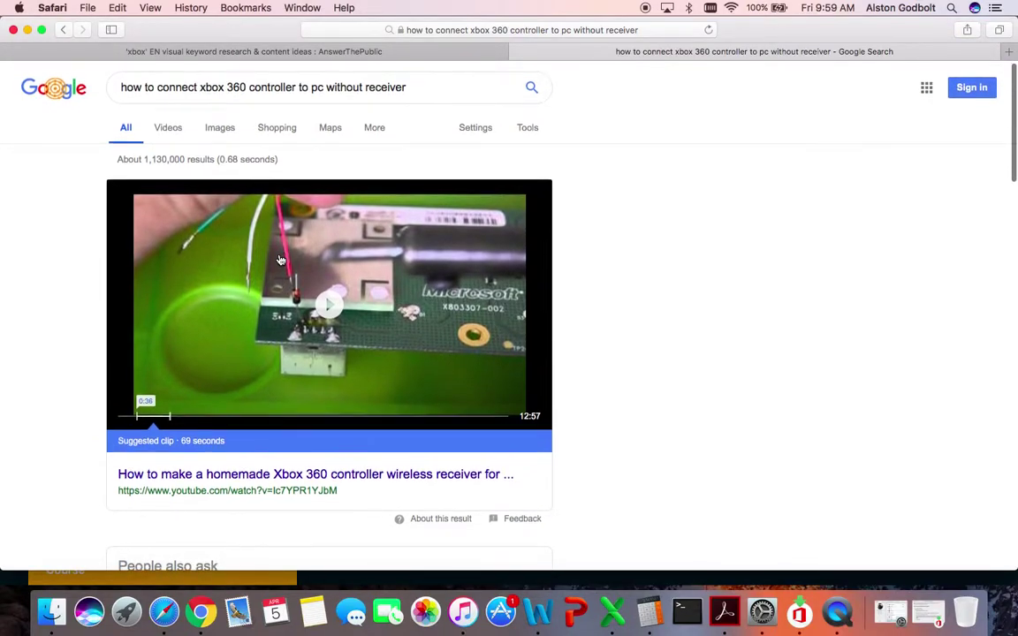
scroll(280, 260, "down", 3)
scroll(280, 260, "down", 3)
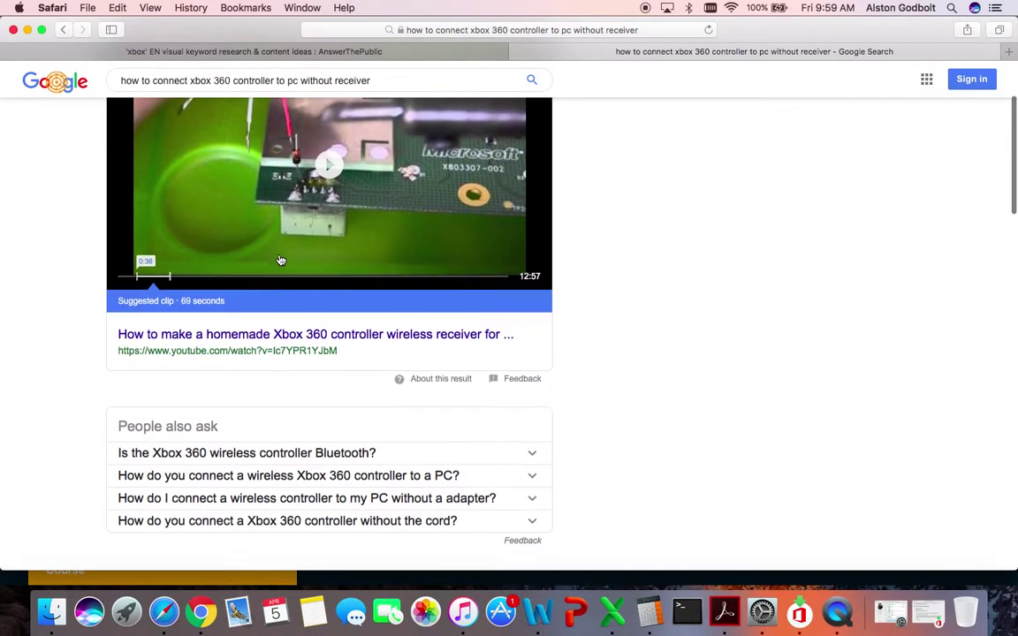
Review the homemade receiver video, the People also ask questions and the video results down to the first web result
scroll(280, 259, "down", 2)
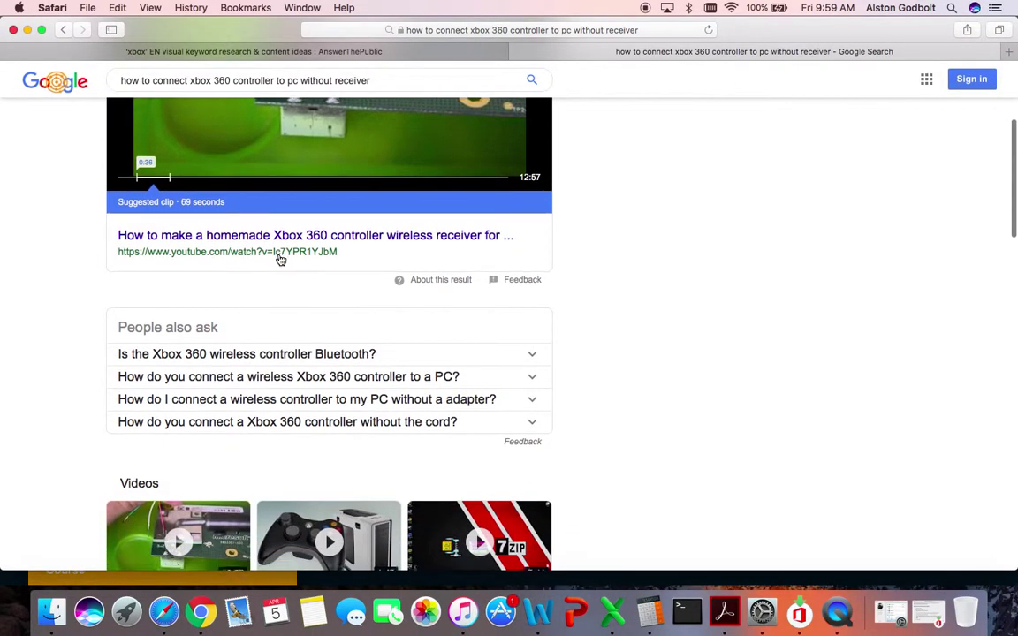
scroll(280, 260, "up", 5)
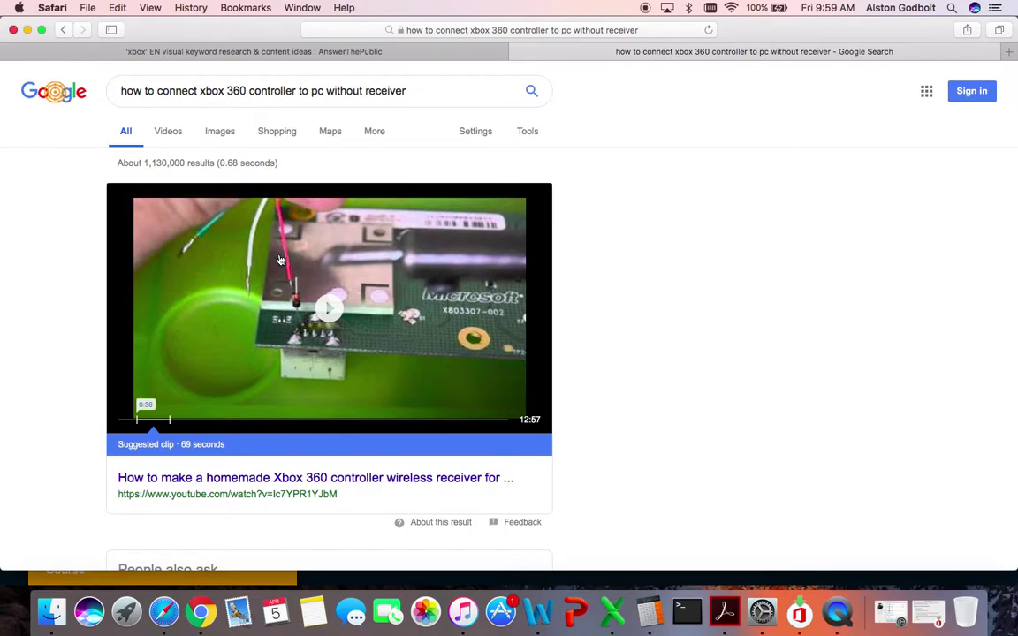
scroll(280, 260, "down", 3)
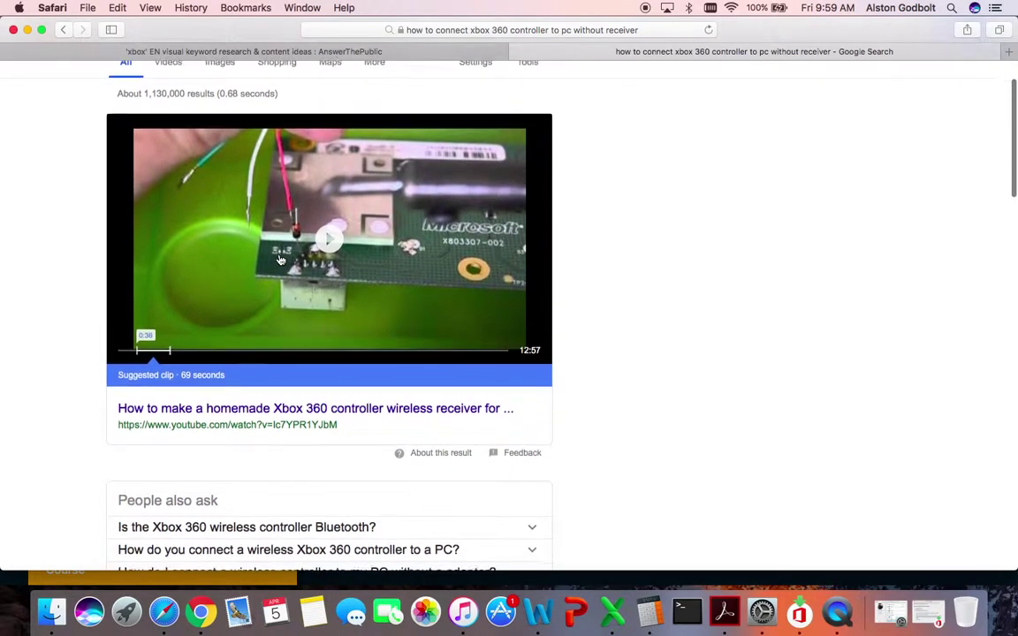
scroll(280, 260, "down", 2)
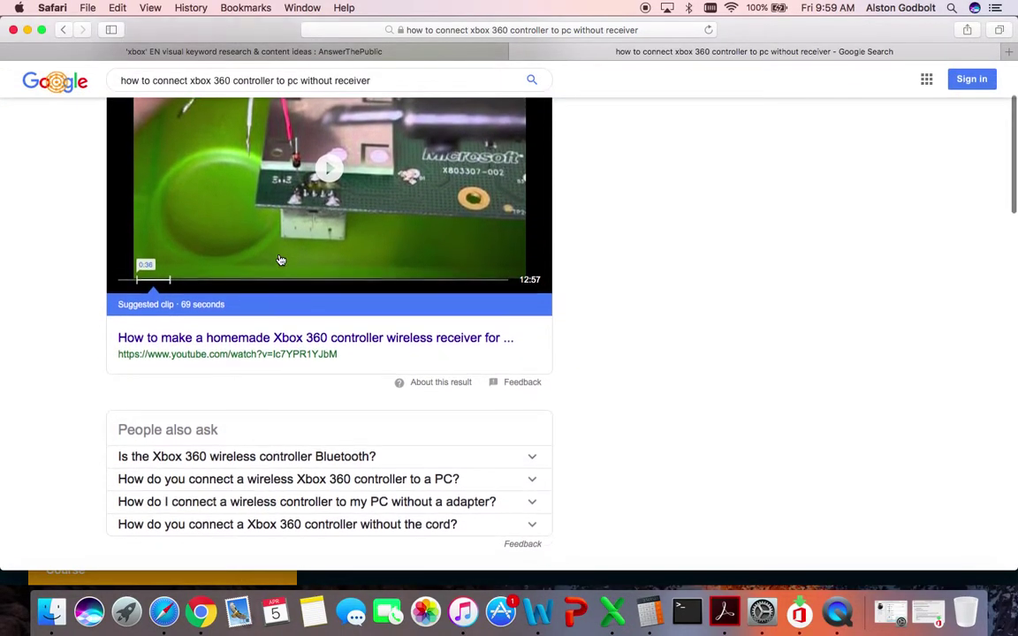
scroll(281, 260, "up", 3)
scroll(280, 260, "down", 2)
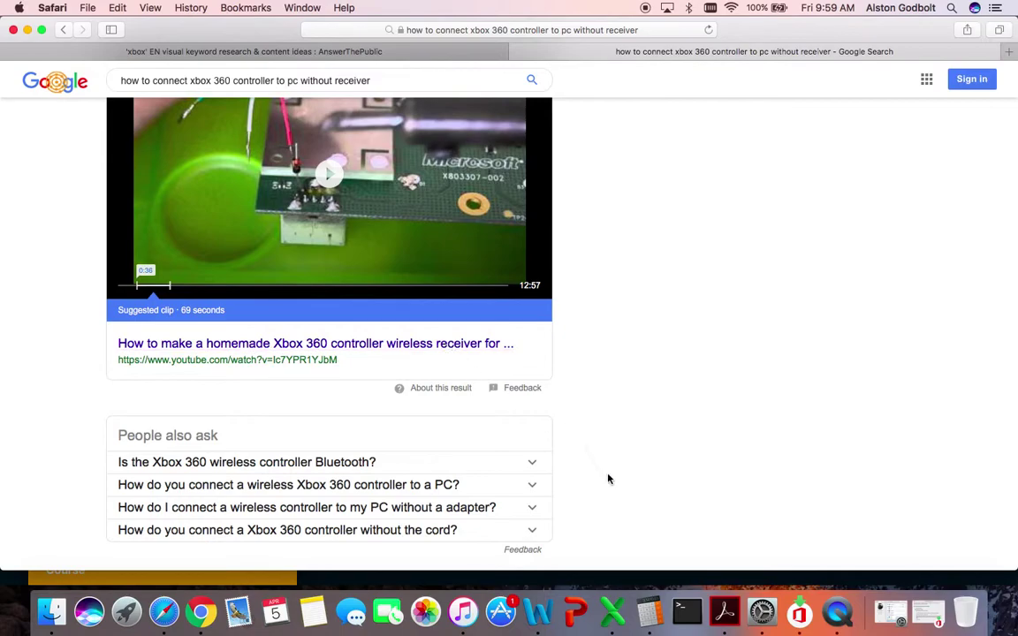
scroll(608, 479, "down", 3)
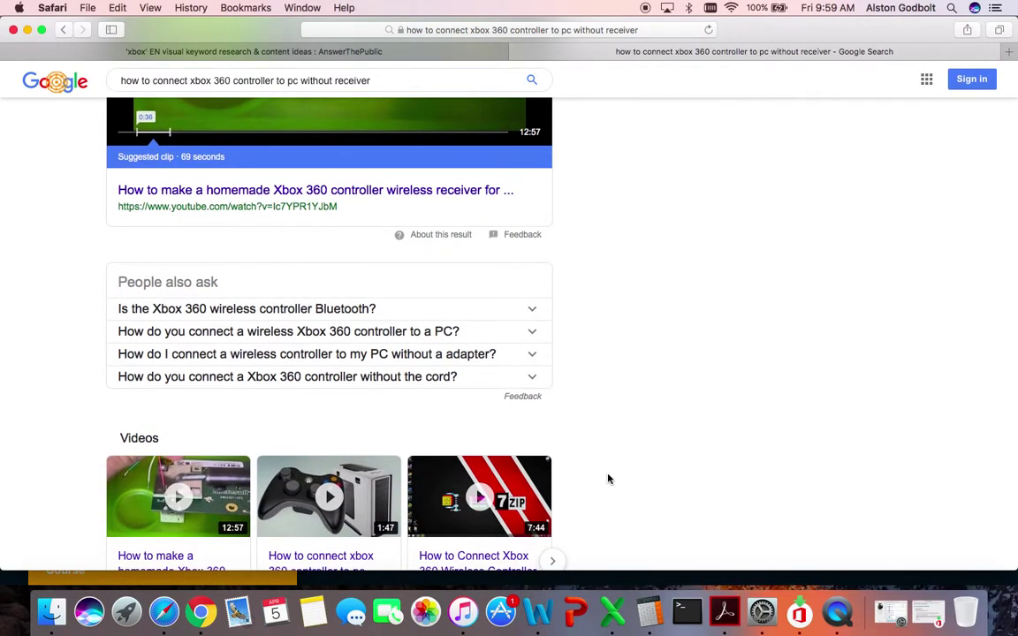
scroll(608, 479, "down", 5)
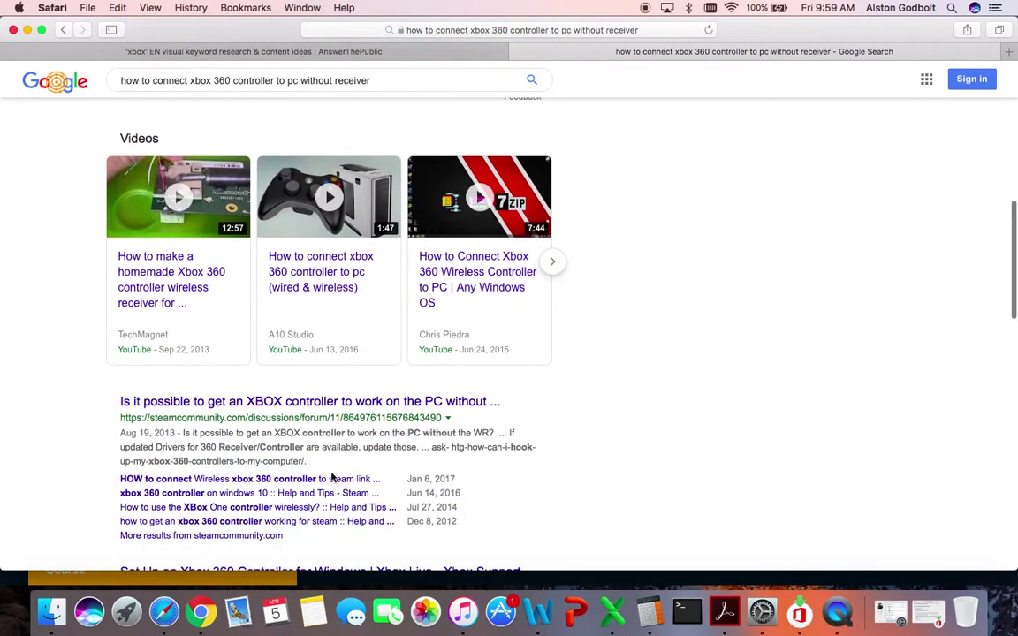
Open the Steam Community discussion about using an Xbox controller without the WR, read the question and first replies, and return to the results
left_click(297, 412)
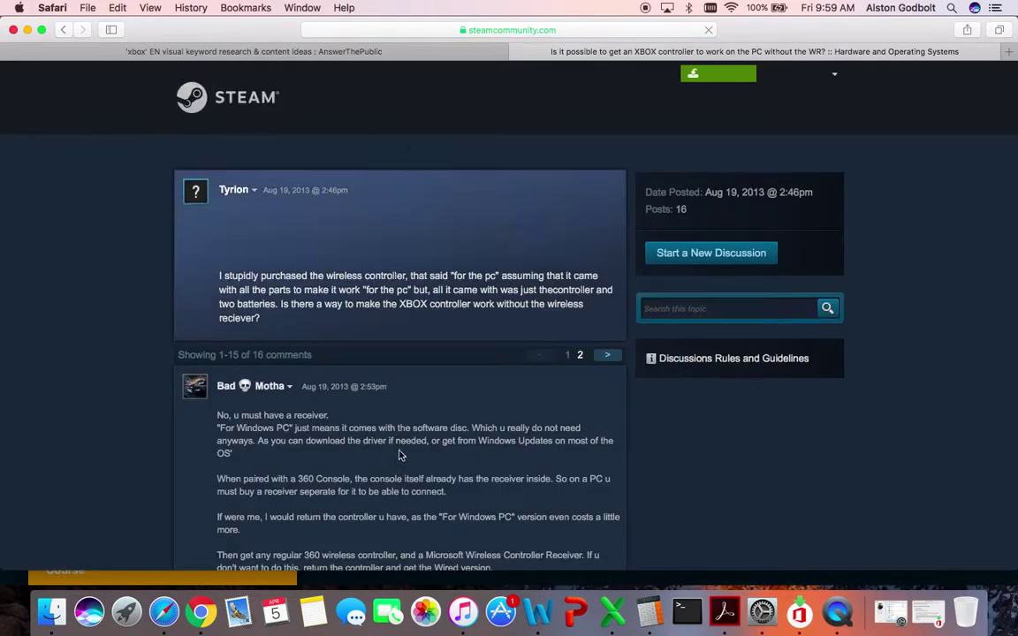
scroll(400, 433, "down", 1)
scroll(399, 433, "down", 2)
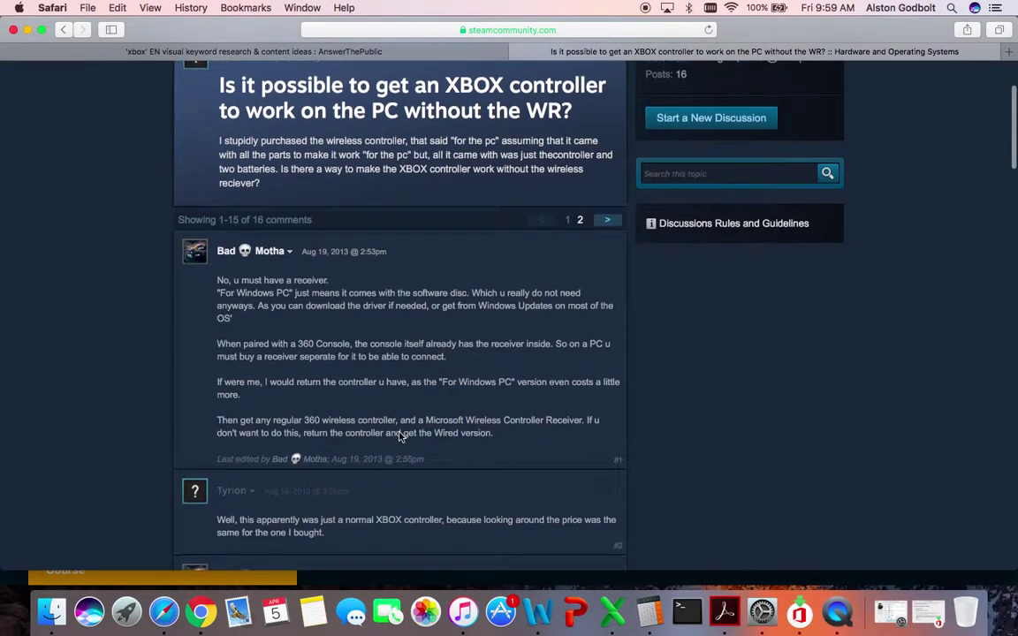
scroll(399, 435, "up", 4)
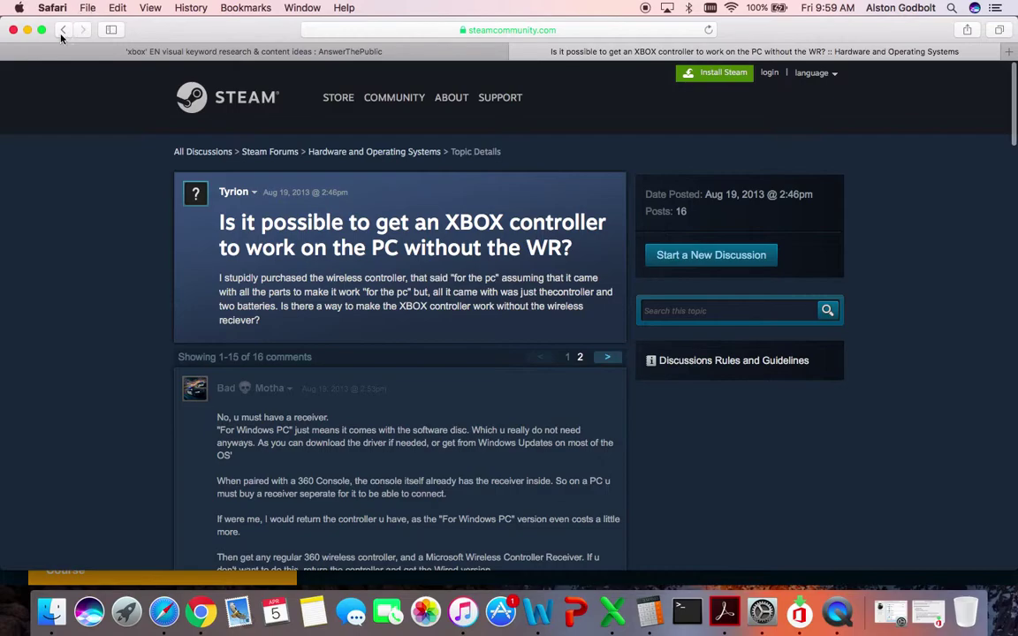
left_click(62, 31)
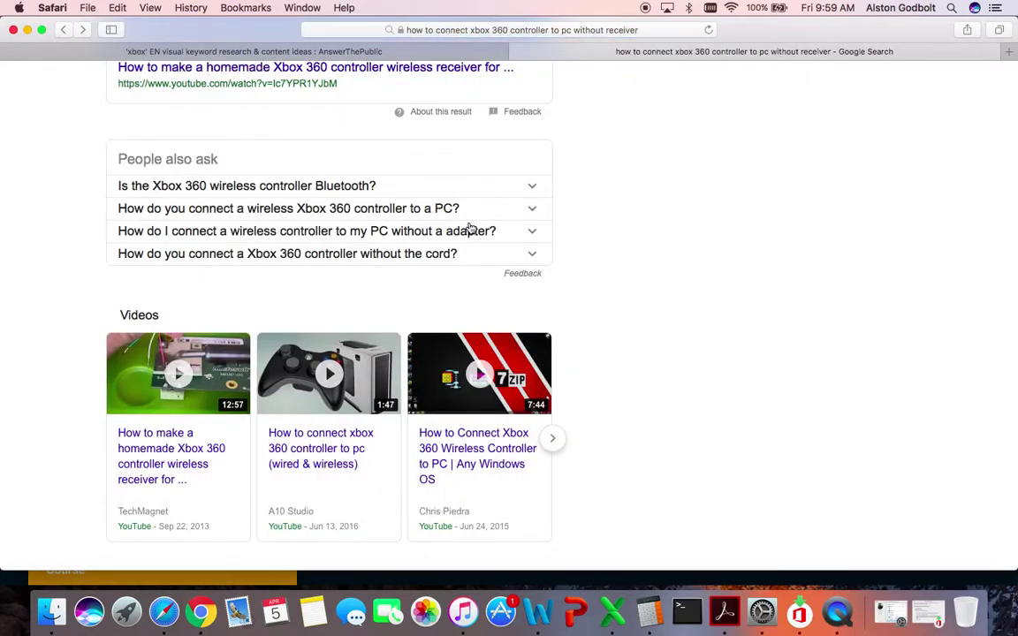
Check the ages of the Google results, highlighting the year in the Steam discussion's date and comparing the other listings
scroll(656, 405, "up", 5)
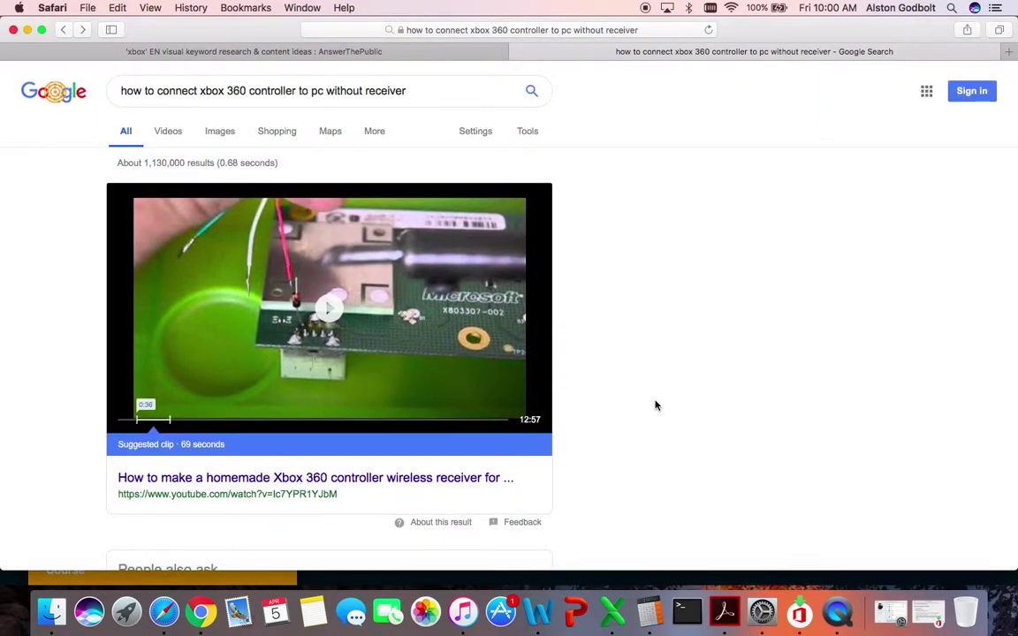
scroll(656, 405, "down", 4)
scroll(656, 404, "down", 8)
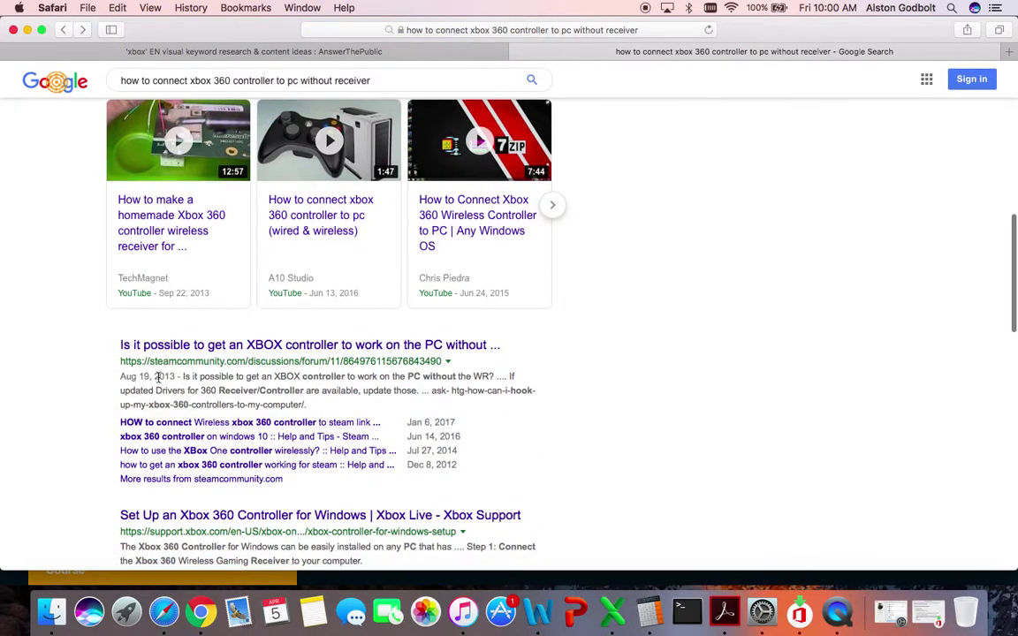
left_click_drag(156, 377, 176, 377)
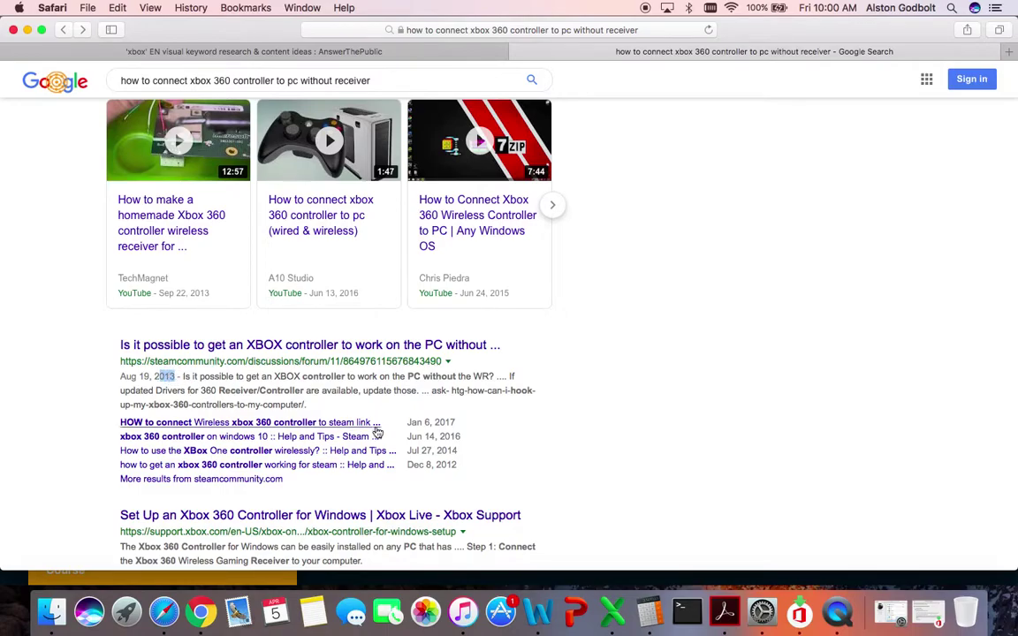
scroll(594, 442, "down", 10)
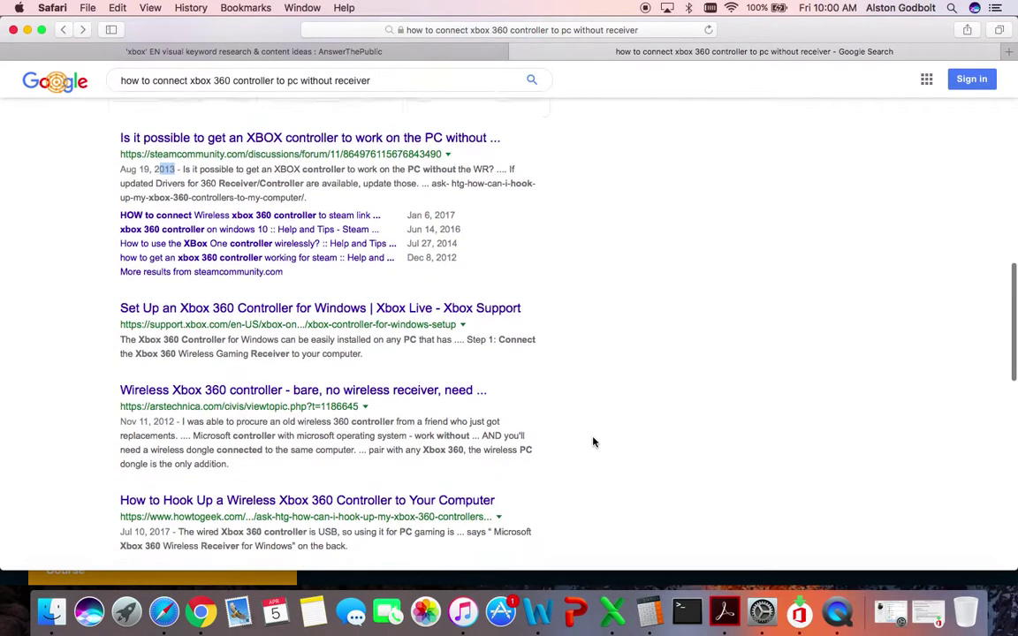
scroll(594, 442, "down", 1)
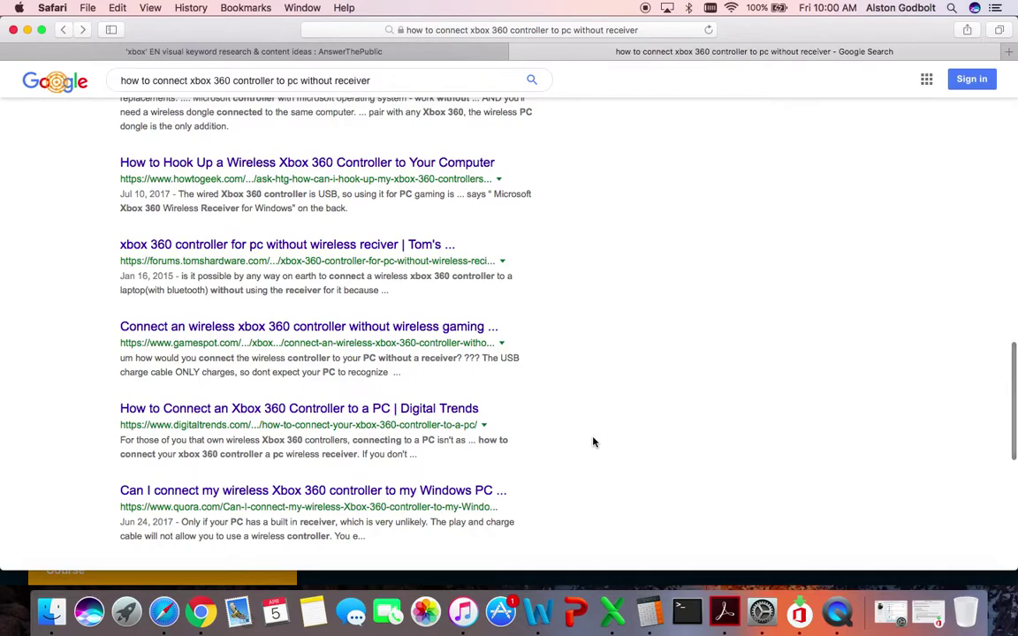
scroll(594, 442, "up", 15)
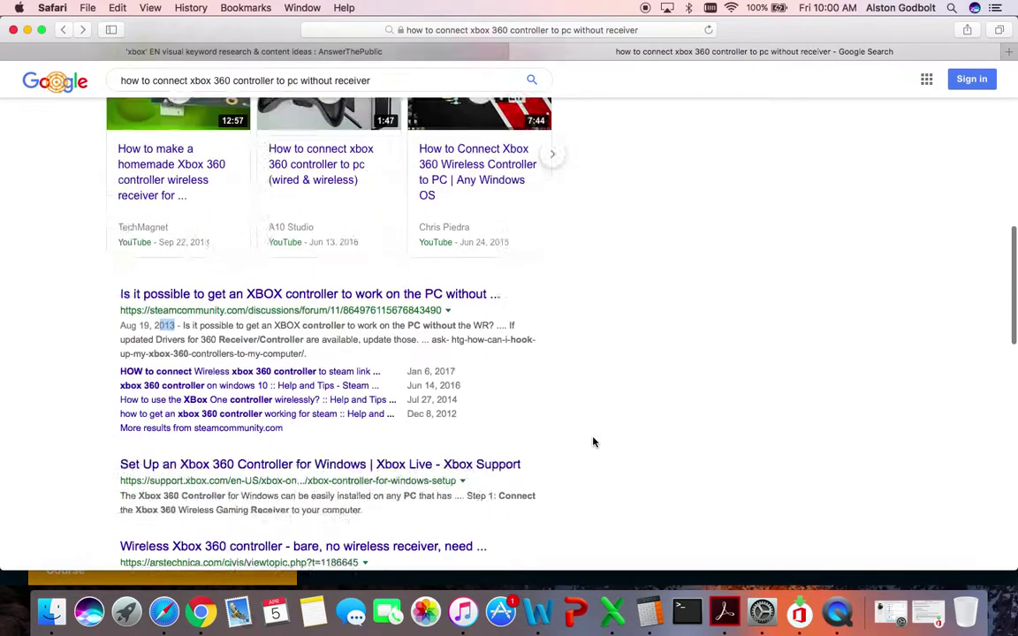
Return to the AnswerThePublic xbox results and look through the question lists from "are" to "will"
left_click(283, 53)
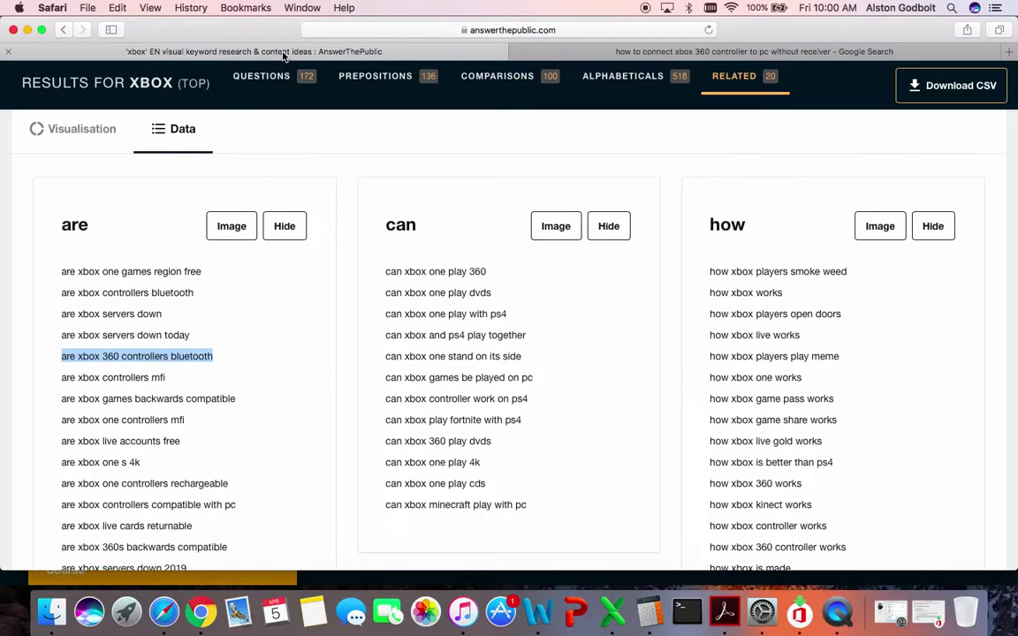
scroll(258, 274, "down", 10)
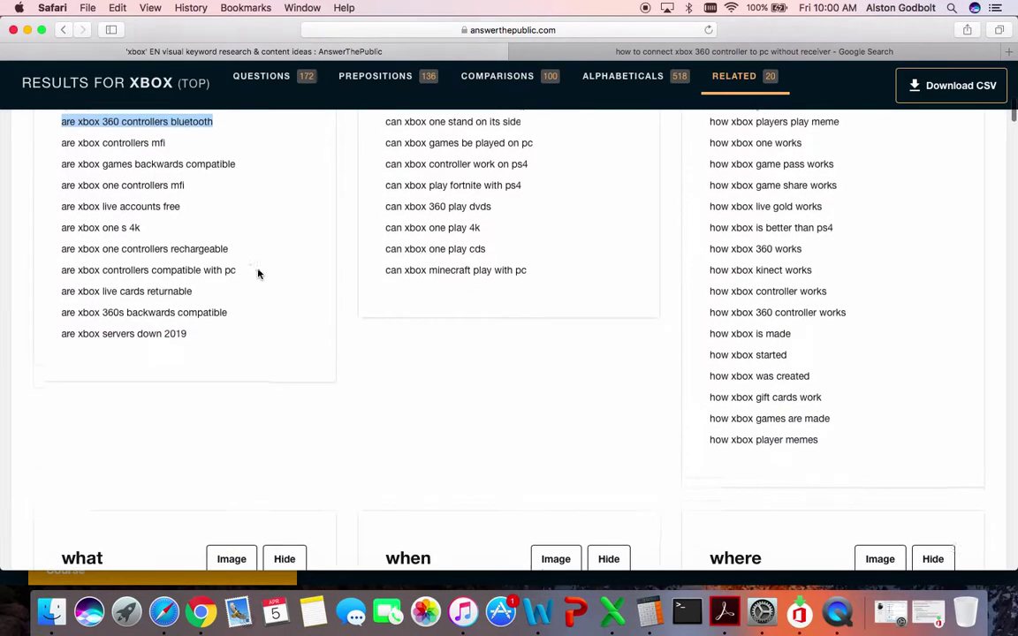
scroll(258, 274, "down", 13)
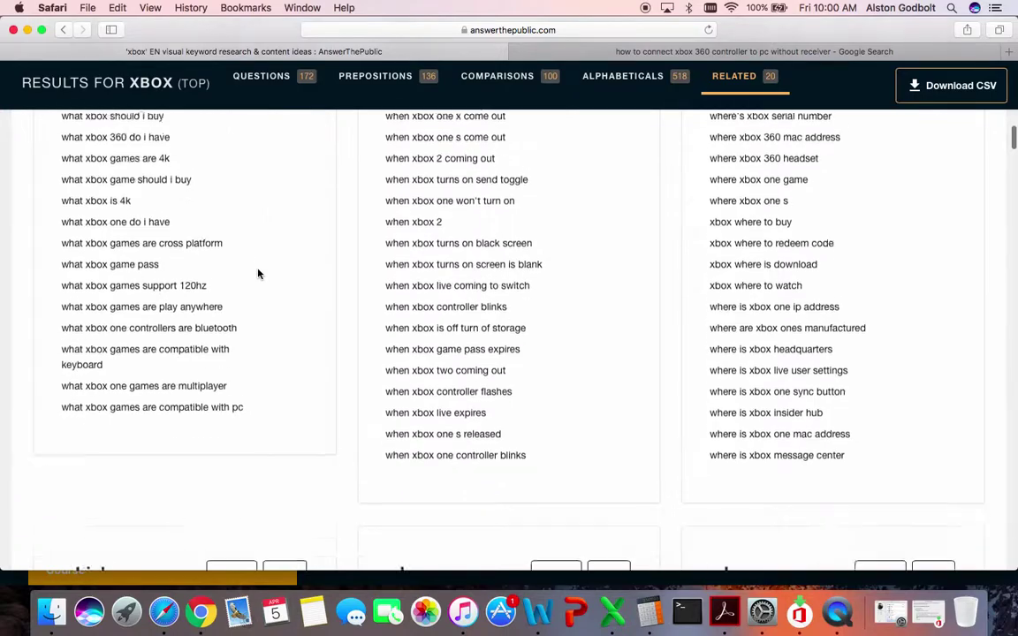
scroll(258, 274, "down", 4)
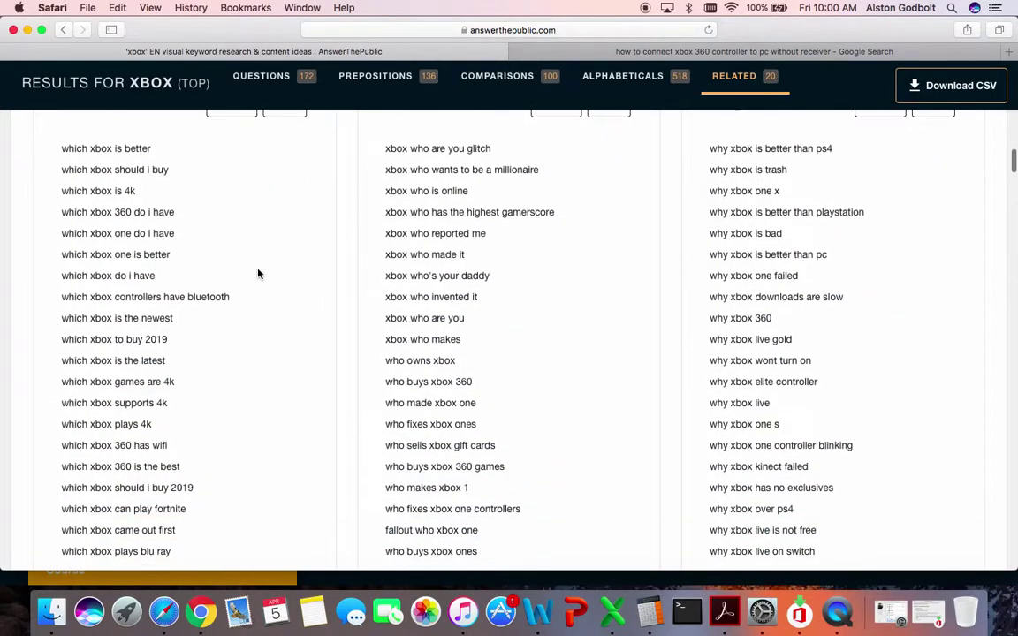
scroll(258, 274, "down", 7)
scroll(258, 274, "down", 6)
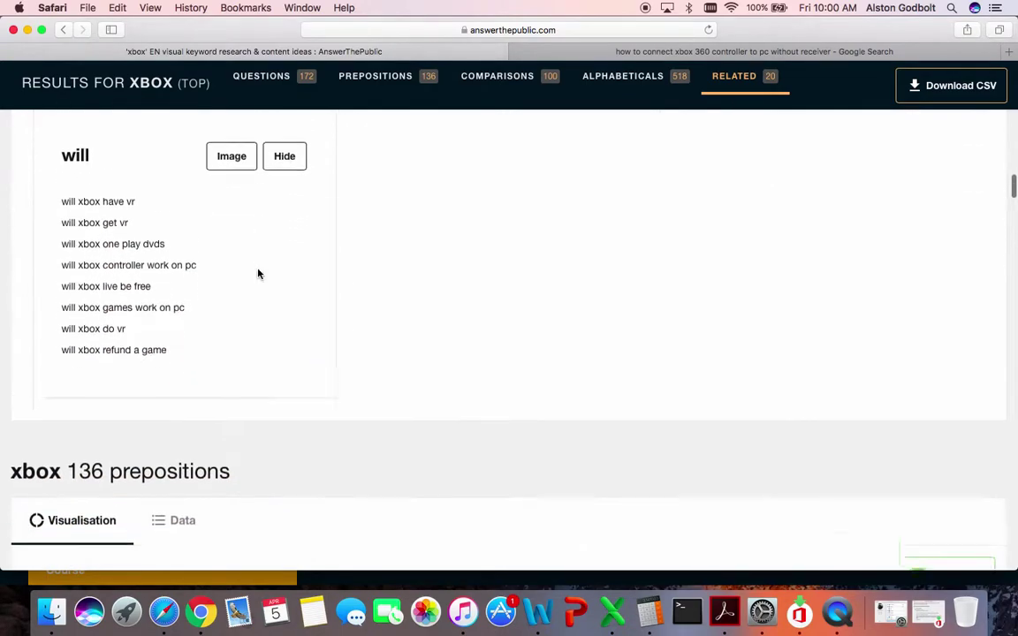
Show the xbox prepositions as data lists and examine the "can", "for" and "is" phrases
left_click(176, 377)
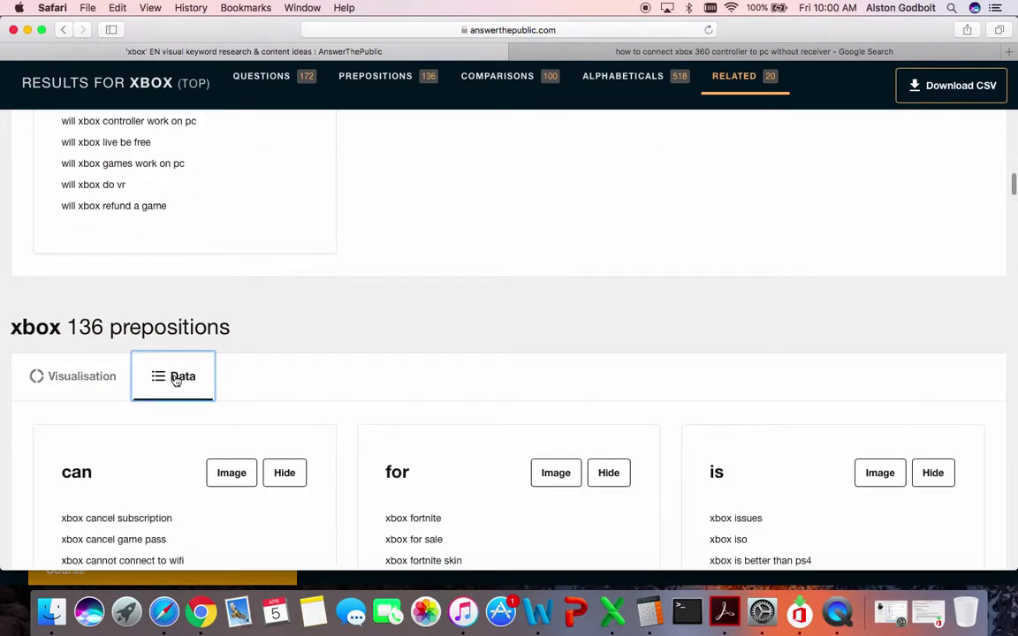
scroll(288, 450, "down", 5)
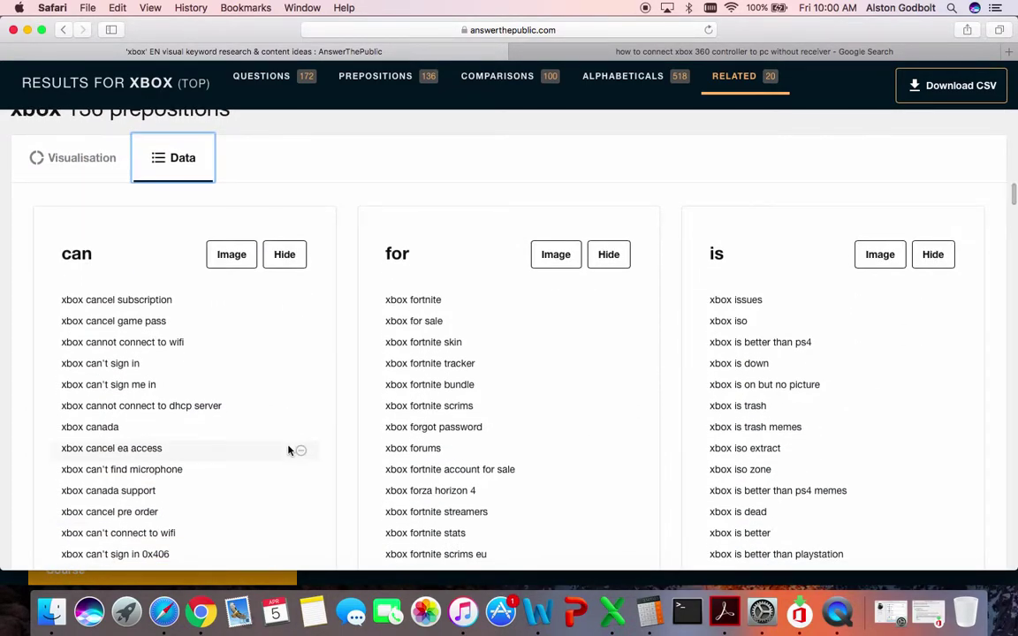
scroll(288, 450, "down", 3)
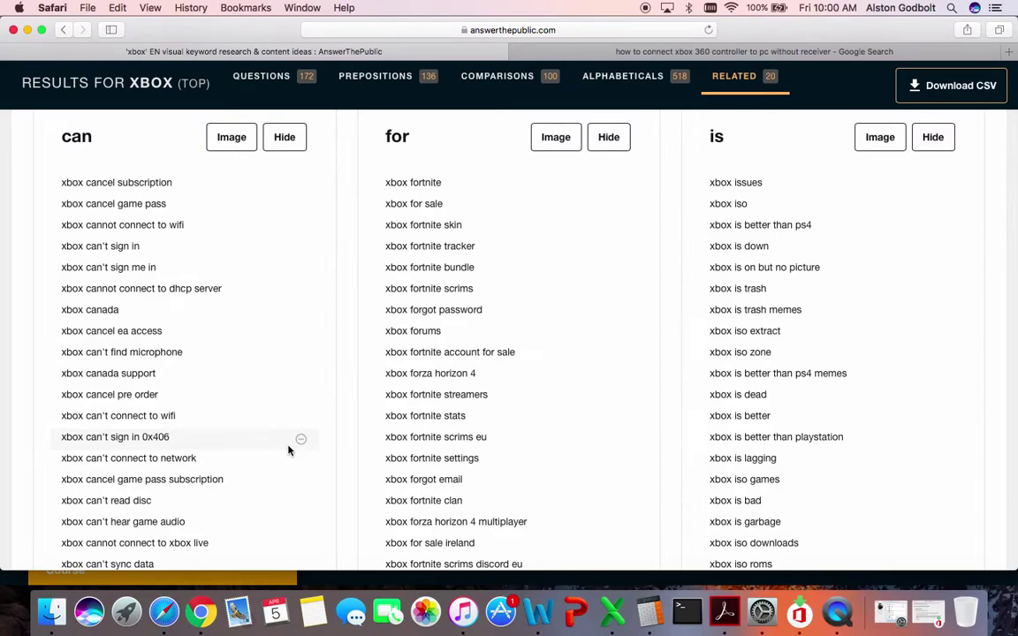
scroll(288, 449, "up", 5)
scroll(288, 450, "down", 4)
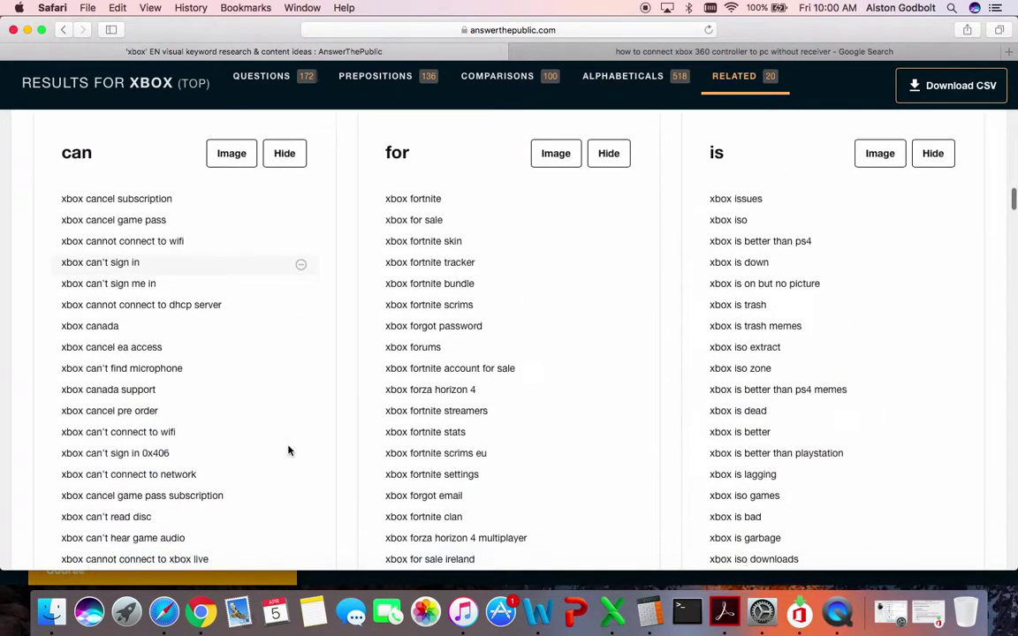
scroll(289, 450, "down", 1)
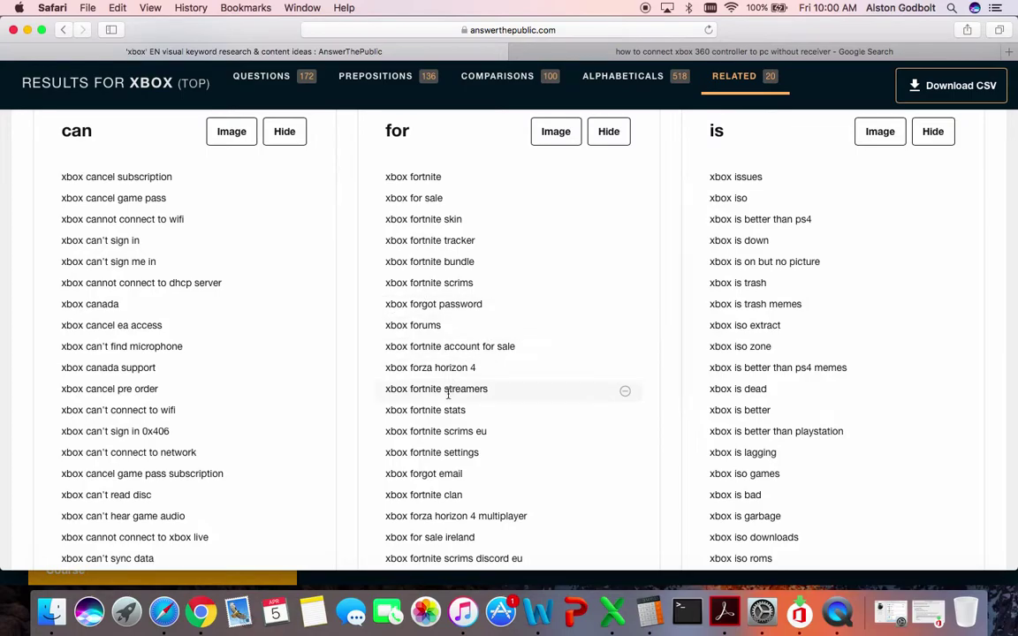
scroll(449, 395, "down", 1)
scroll(448, 393, "up", 2)
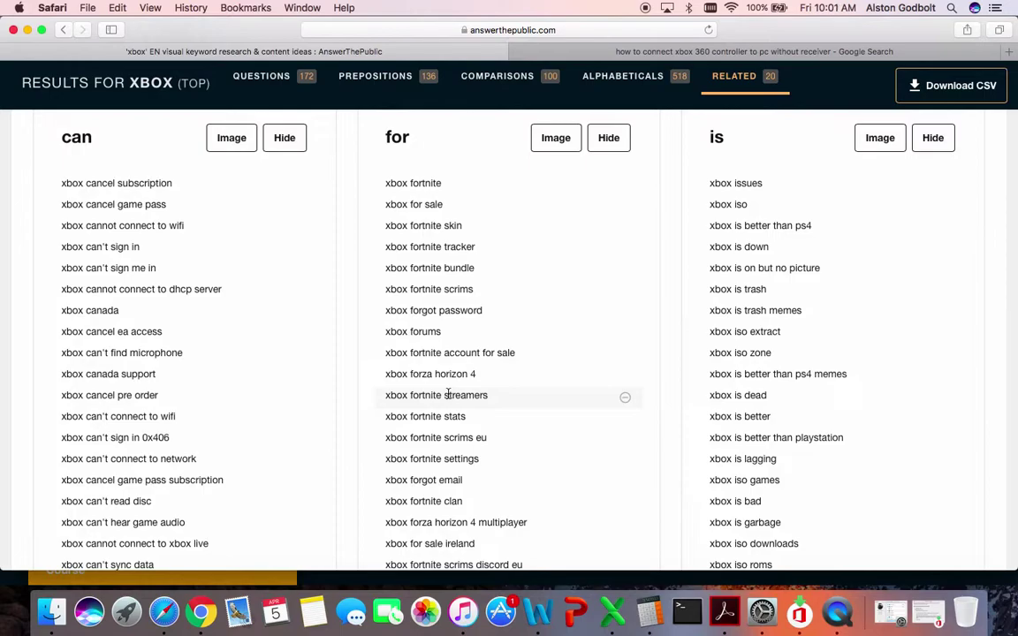
Examine the remaining xbox preposition lists for "near", "to", "with" and "without", comparing them with the first lists
scroll(448, 395, "down", 5)
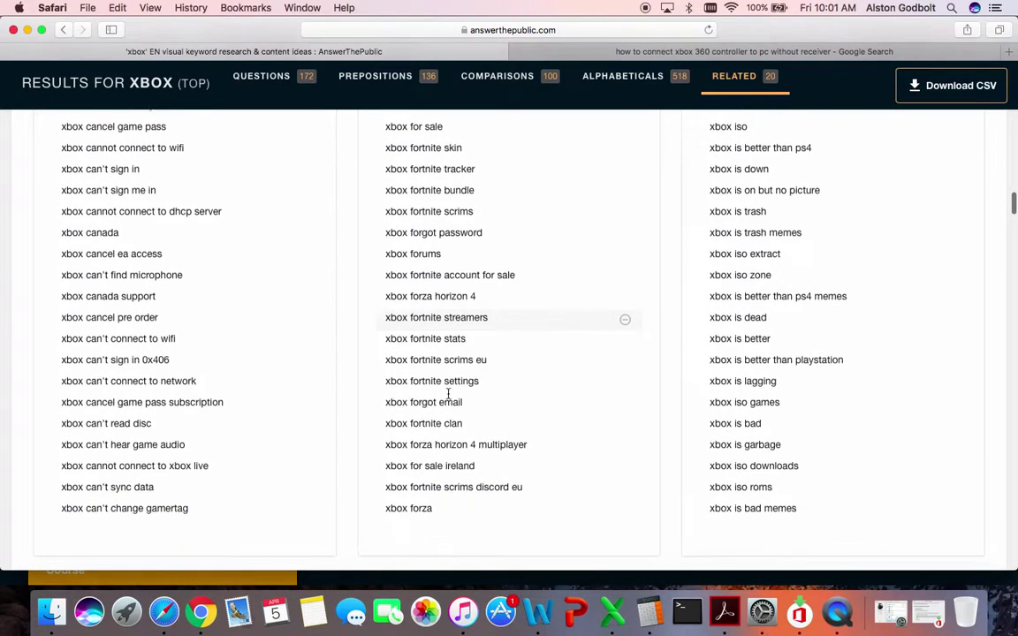
scroll(448, 394, "down", 7)
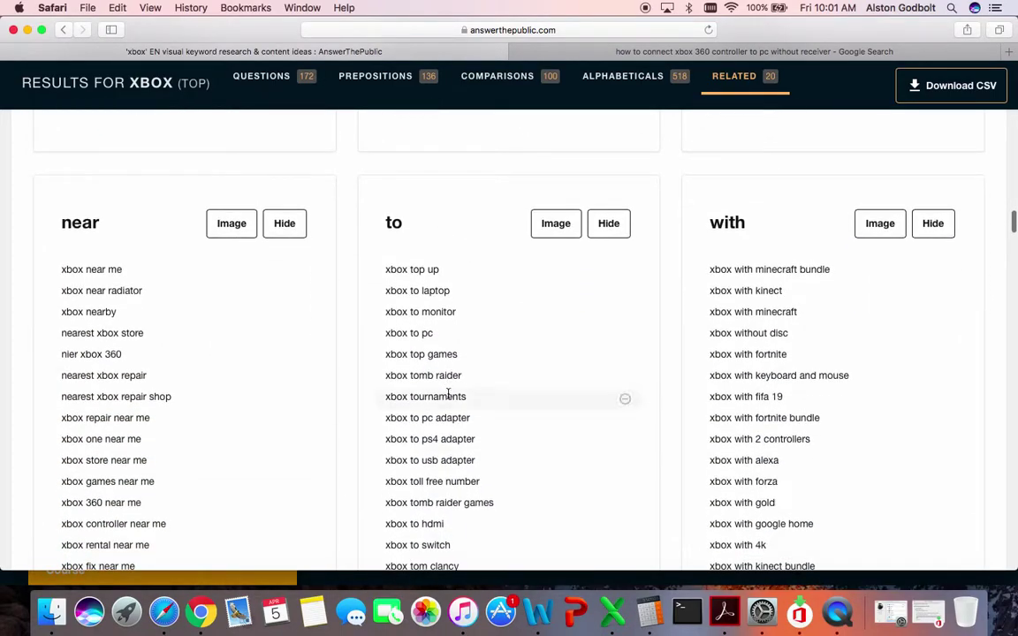
scroll(448, 393, "down", 3)
scroll(448, 393, "up", 4)
scroll(448, 394, "up", 12)
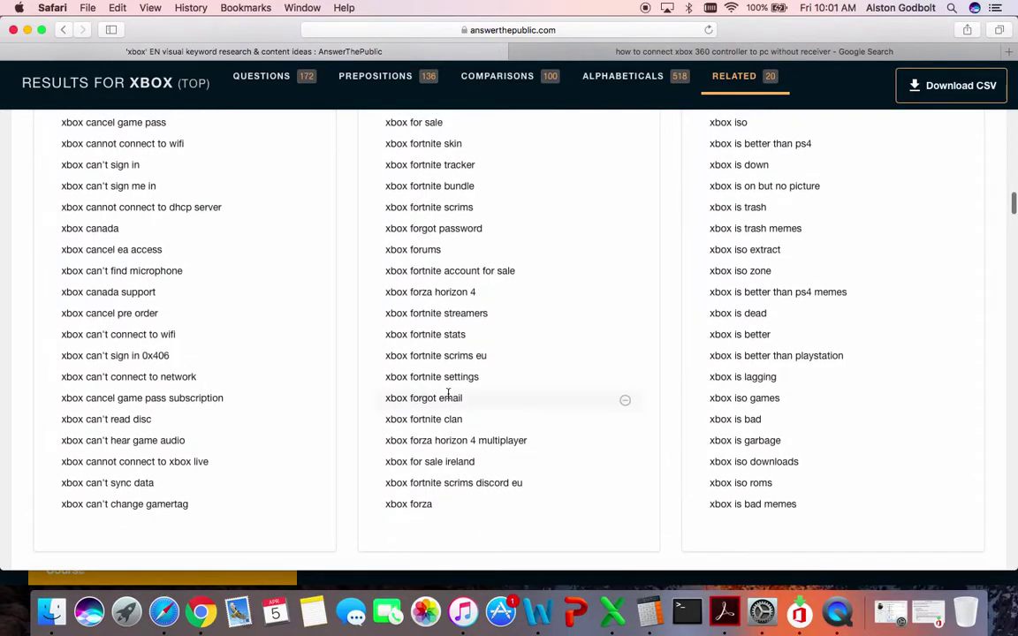
scroll(448, 393, "down", 20)
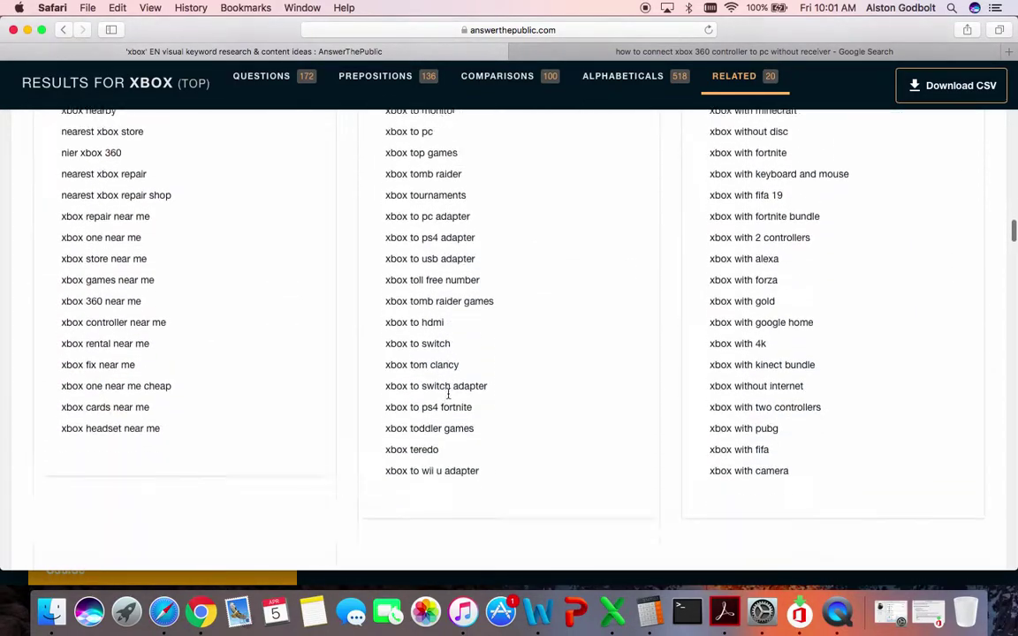
scroll(448, 394, "down", 2)
scroll(449, 399, "up", 15)
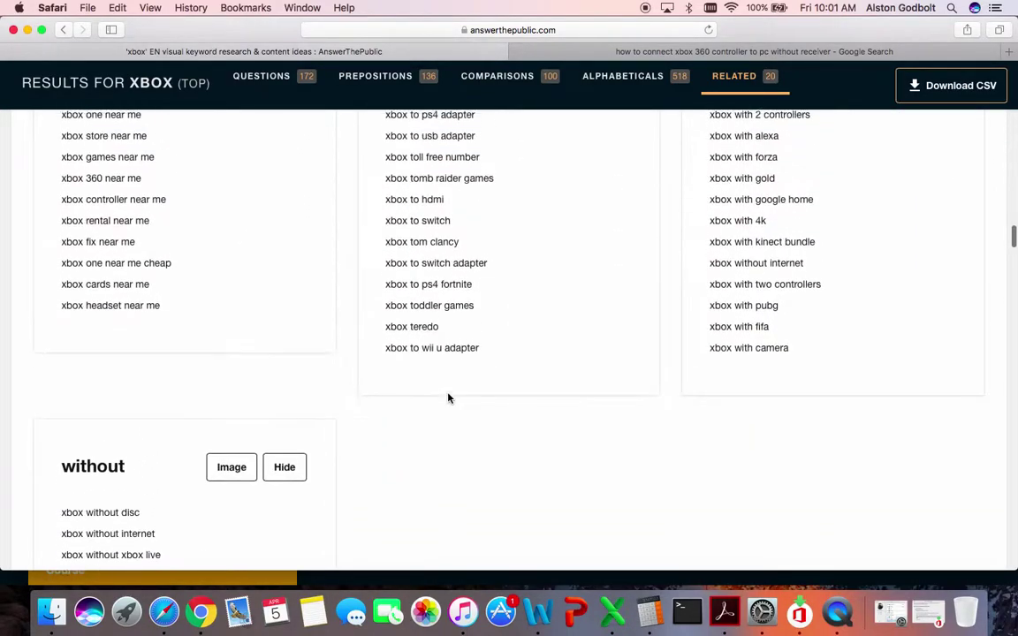
scroll(448, 399, "down", 7)
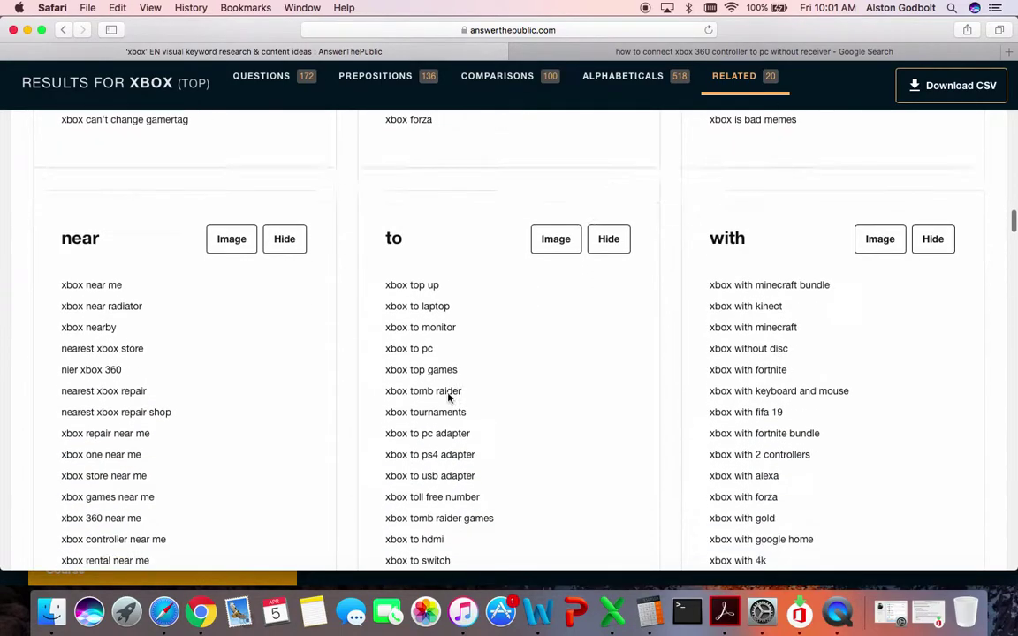
scroll(449, 399, "down", 13)
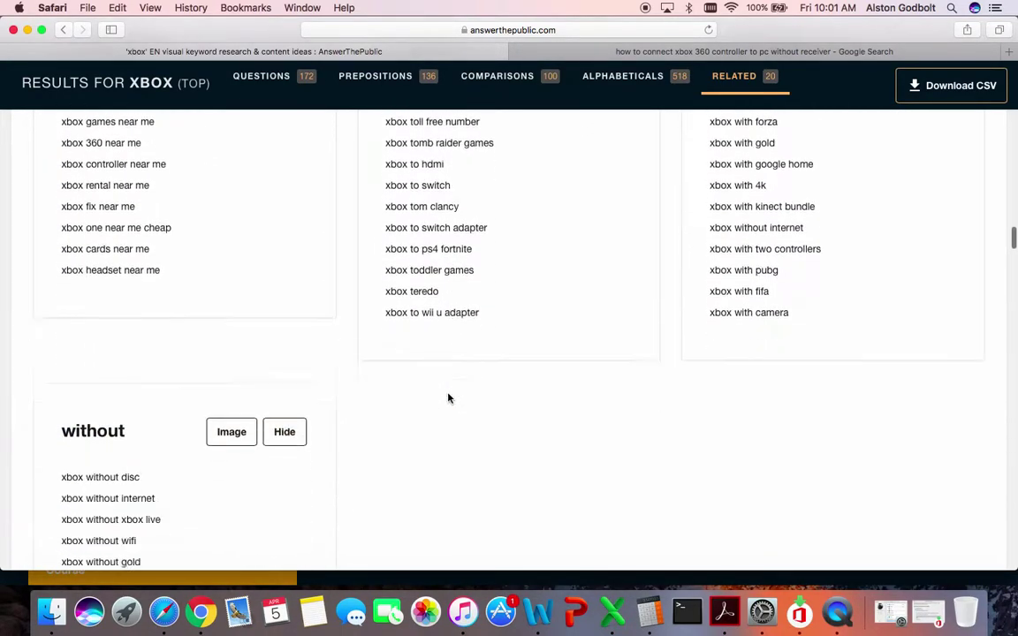
Show the xbox comparisons as data lists and highlight the phrase "xbox or ps4" in the "or" list
scroll(448, 398, "down", 12)
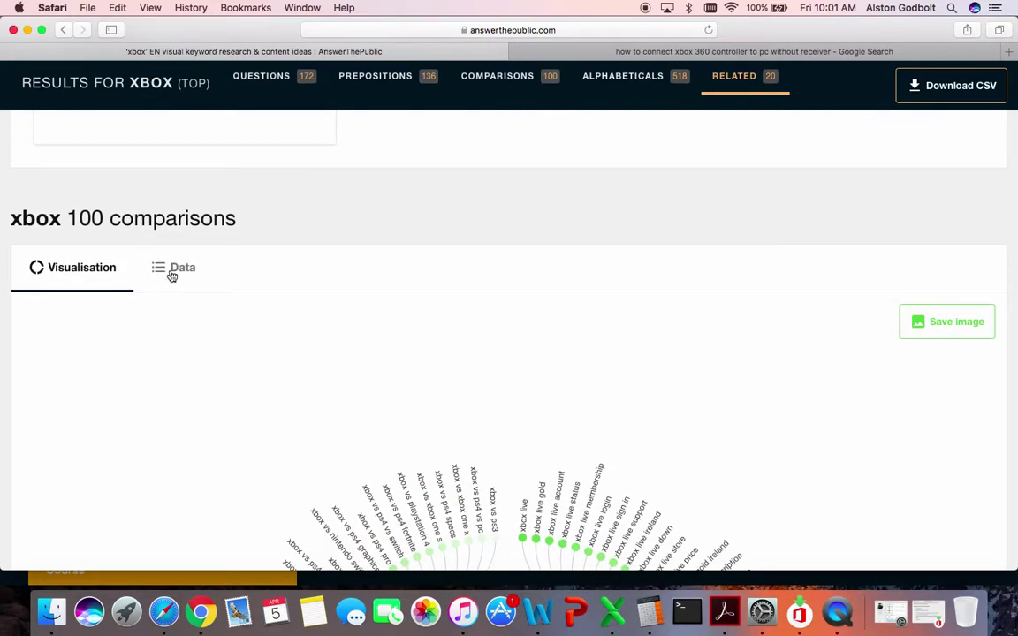
left_click(172, 274)
scroll(309, 402, "down", 4)
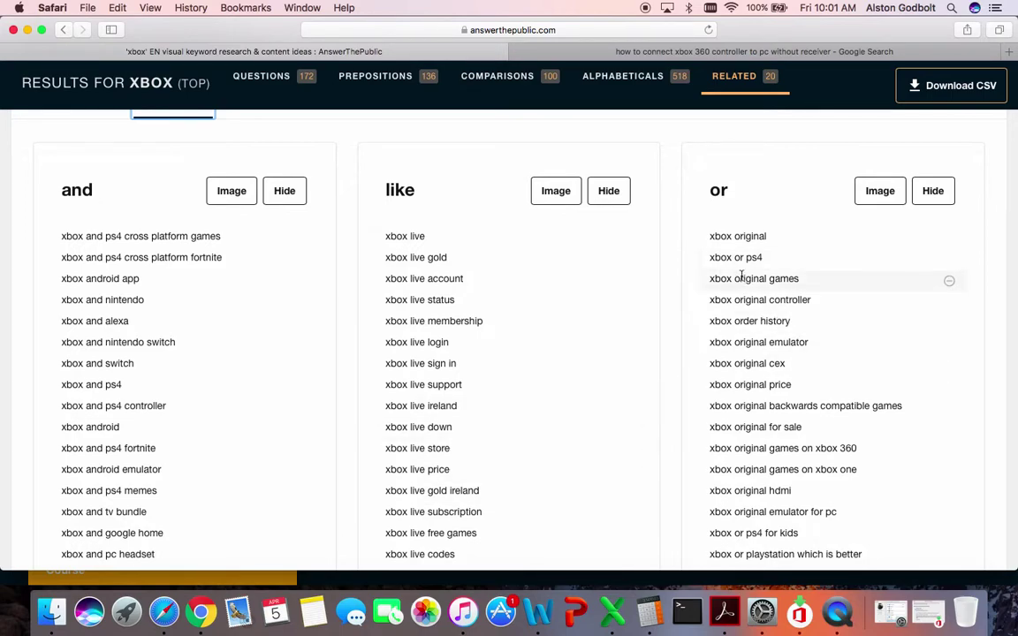
left_click_drag(712, 256, 766, 258)
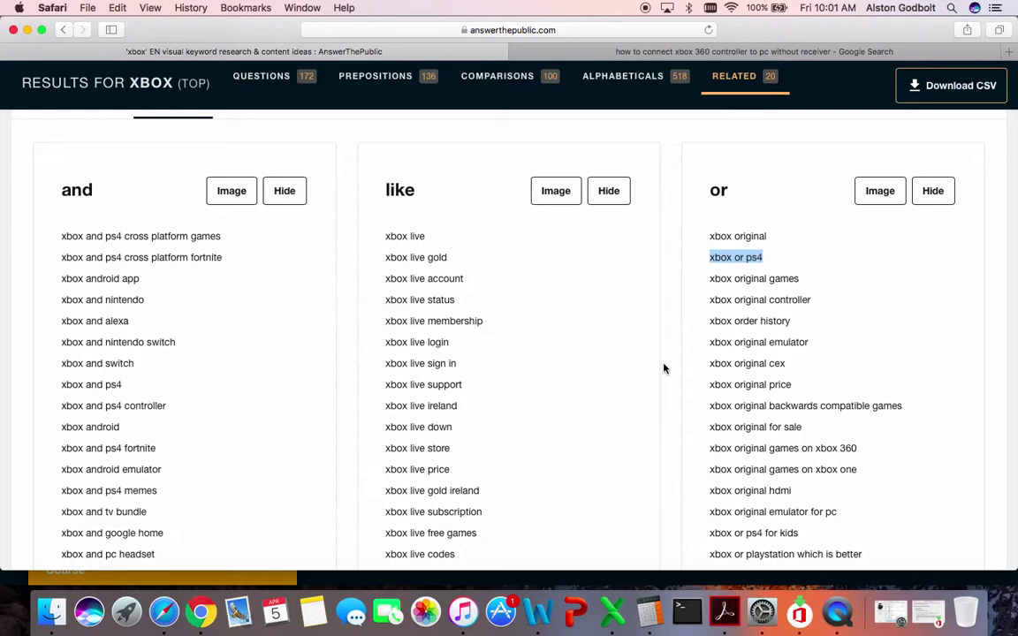
Examine the rest of the xbox comparison phrases, including the "versus" and "vs" lists
scroll(664, 369, "down", 4)
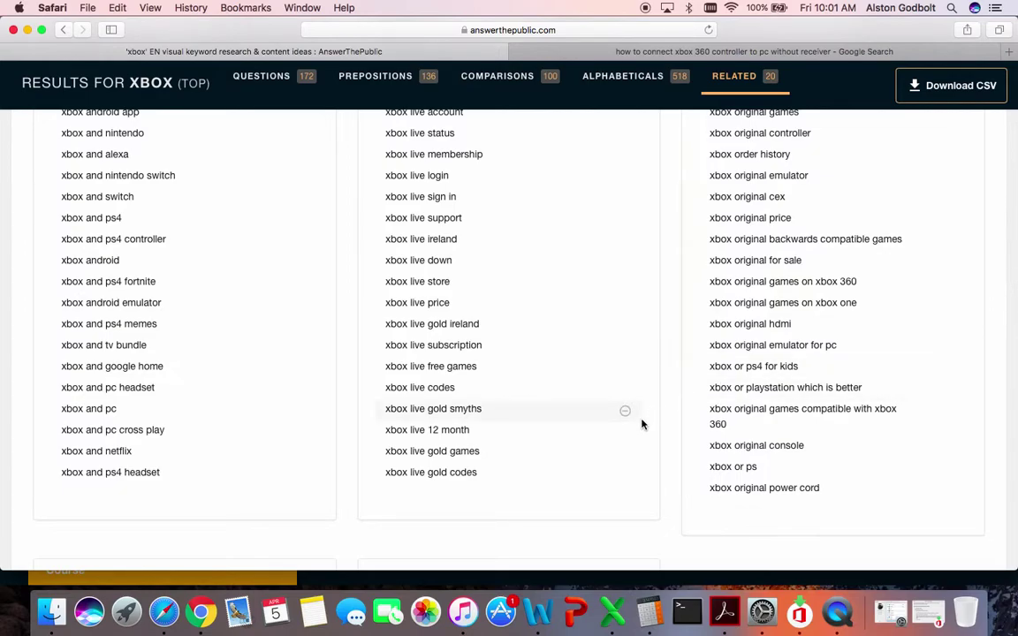
scroll(642, 425, "down", 8)
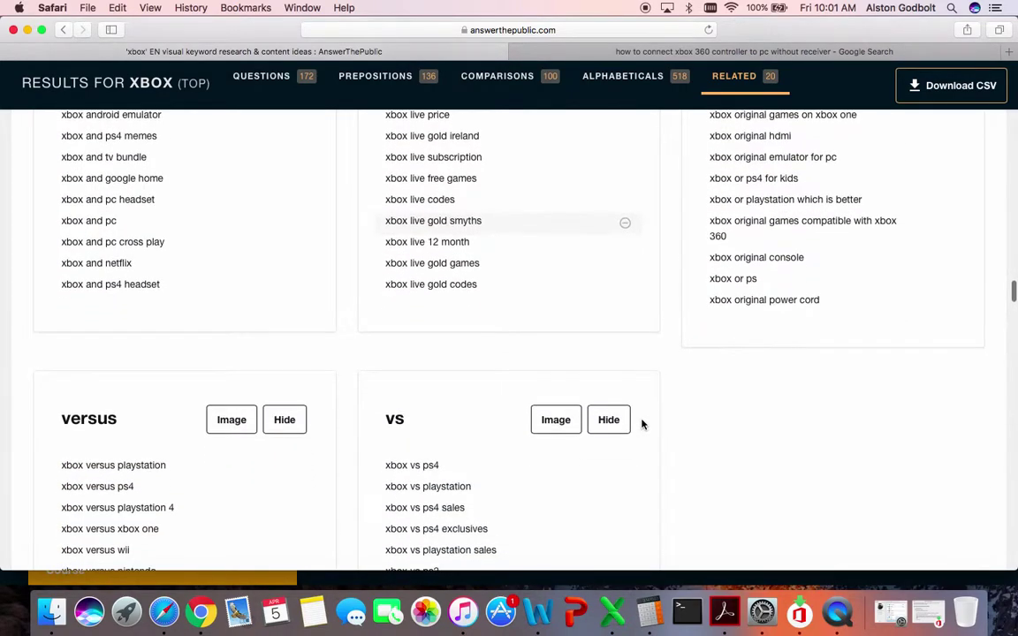
scroll(643, 424, "down", 3)
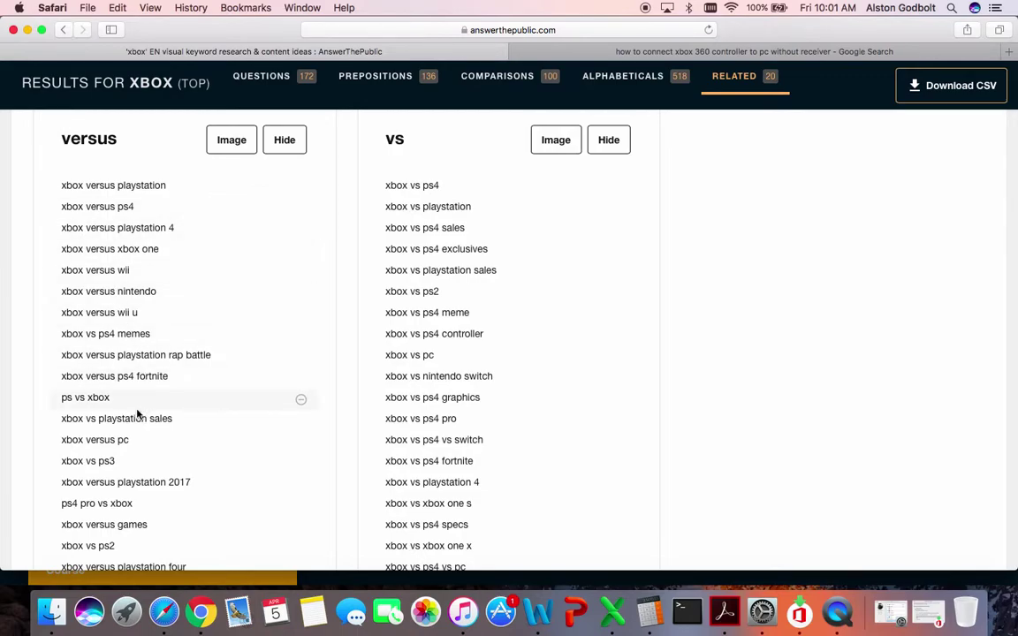
scroll(133, 415, "down", 2)
scroll(133, 415, "up", 3)
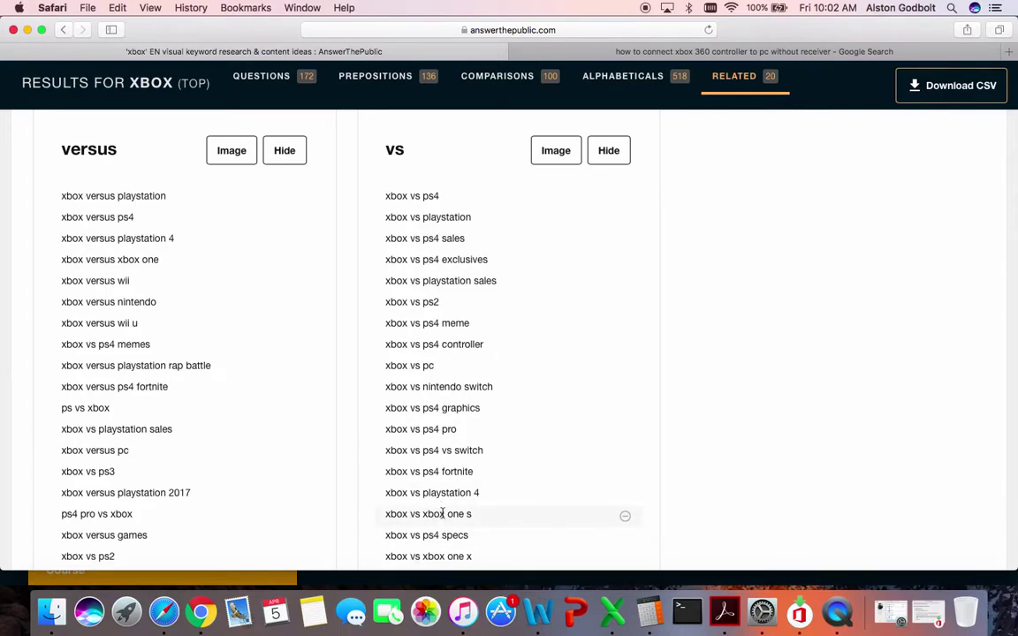
scroll(461, 516, "down", 20)
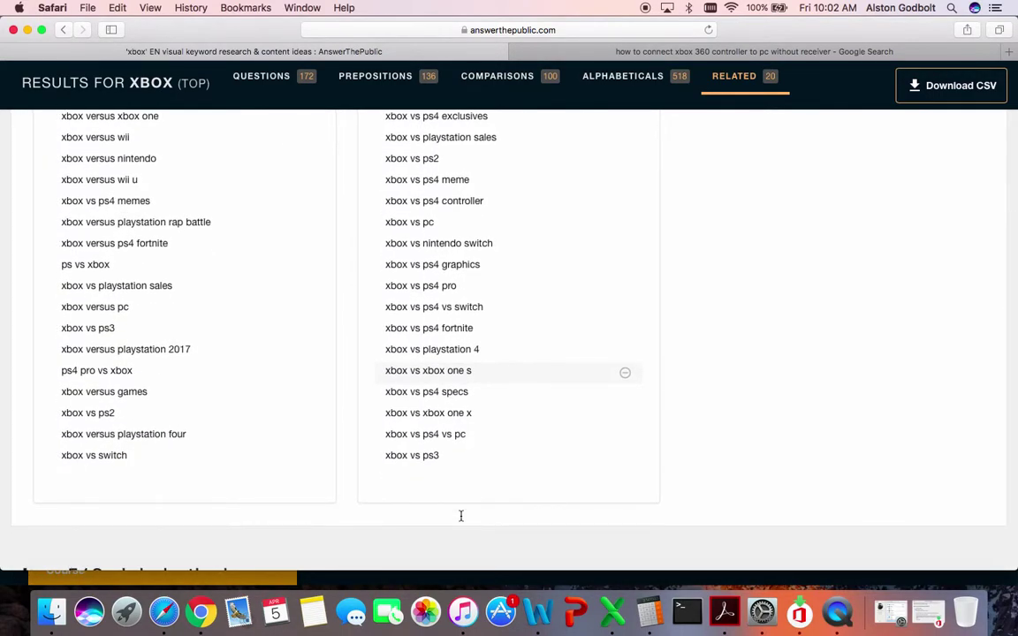
Go back to the first xbox question lists for "are", "can" and "how"
scroll(460, 521, "up", 20)
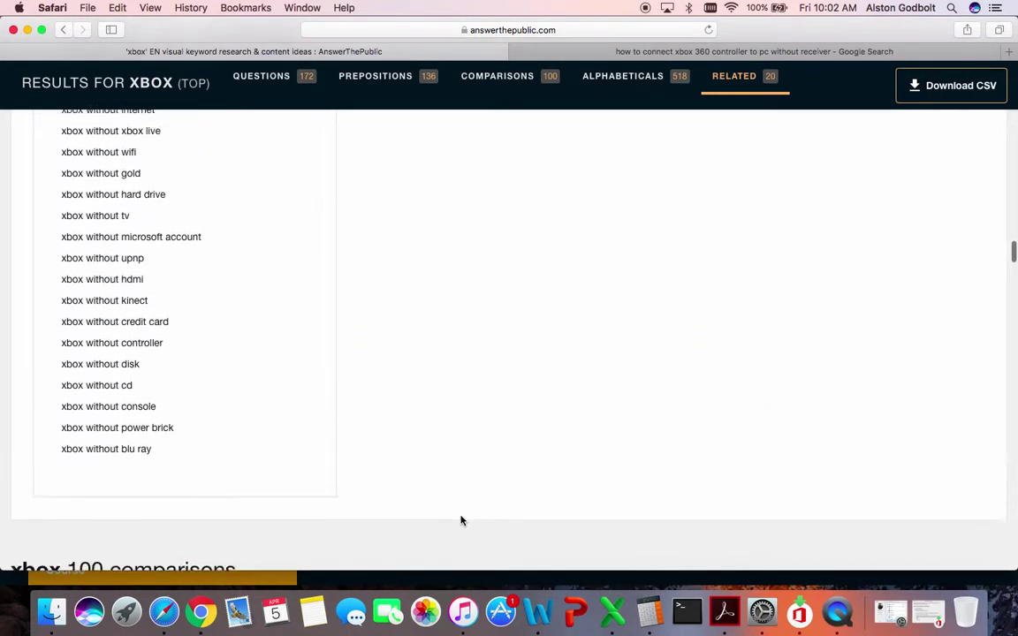
scroll(461, 521, "up", 20)
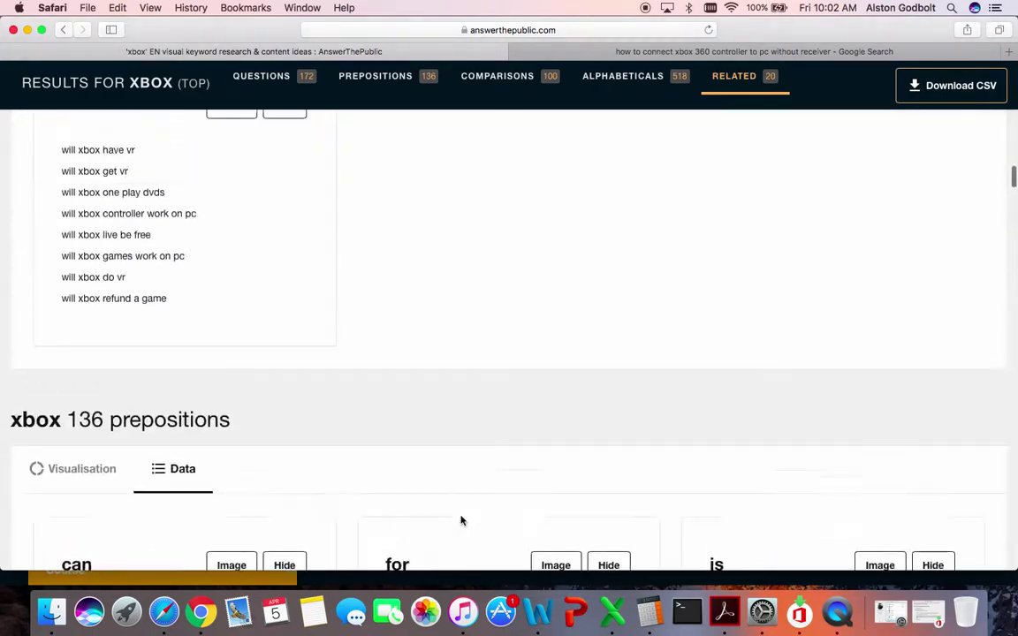
scroll(461, 520, "up", 15)
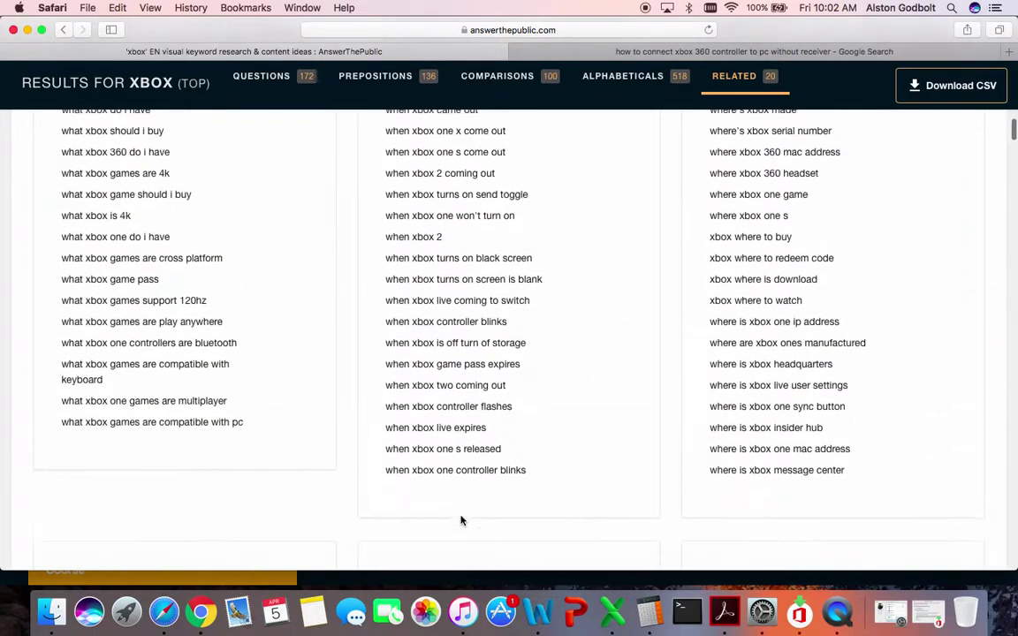
scroll(461, 520, "up", 15)
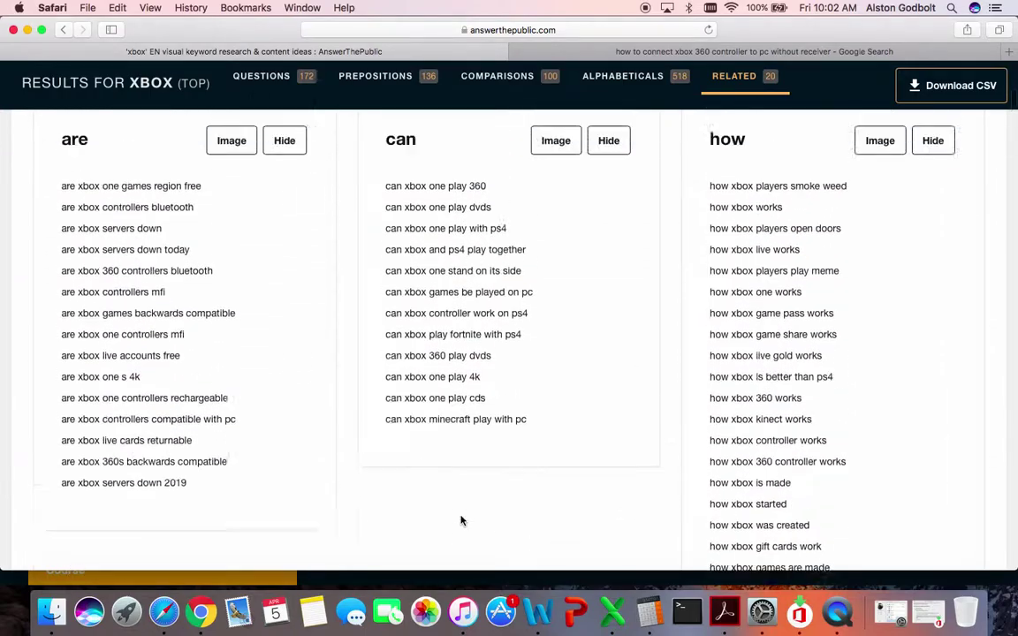
Re-examine the "can", "for" and "is" phrases in the xbox preposition lists
scroll(460, 515, "down", 15)
scroll(461, 515, "down", 5)
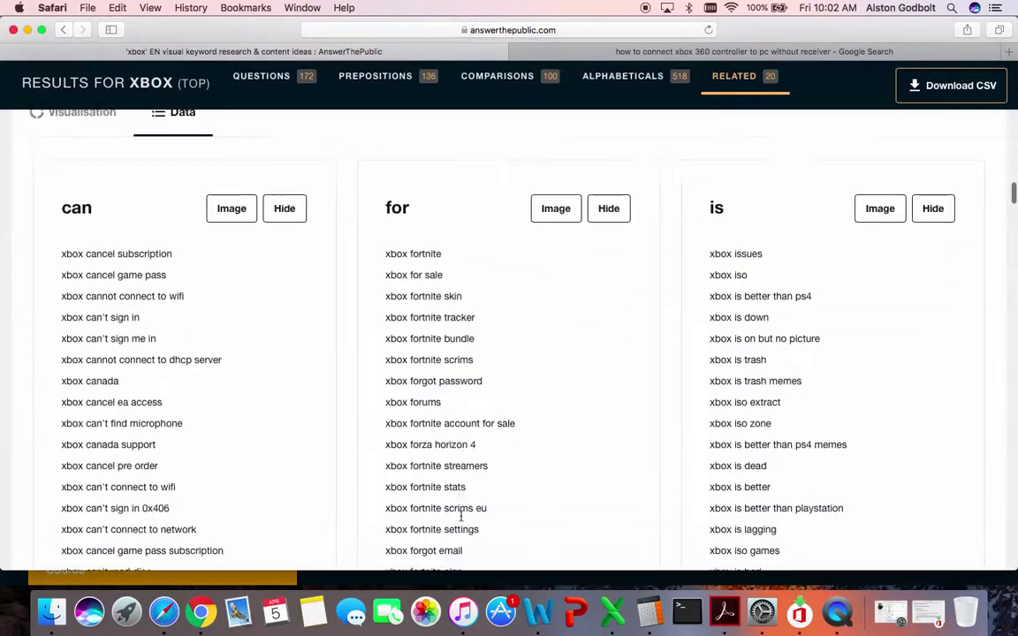
scroll(460, 515, "down", 3)
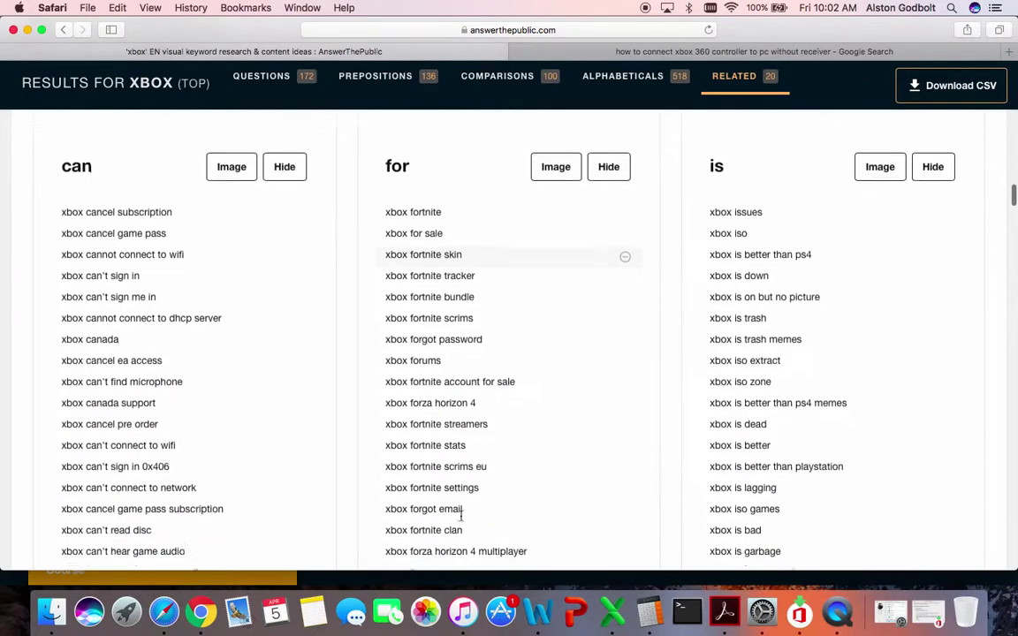
scroll(460, 521, "down", 2)
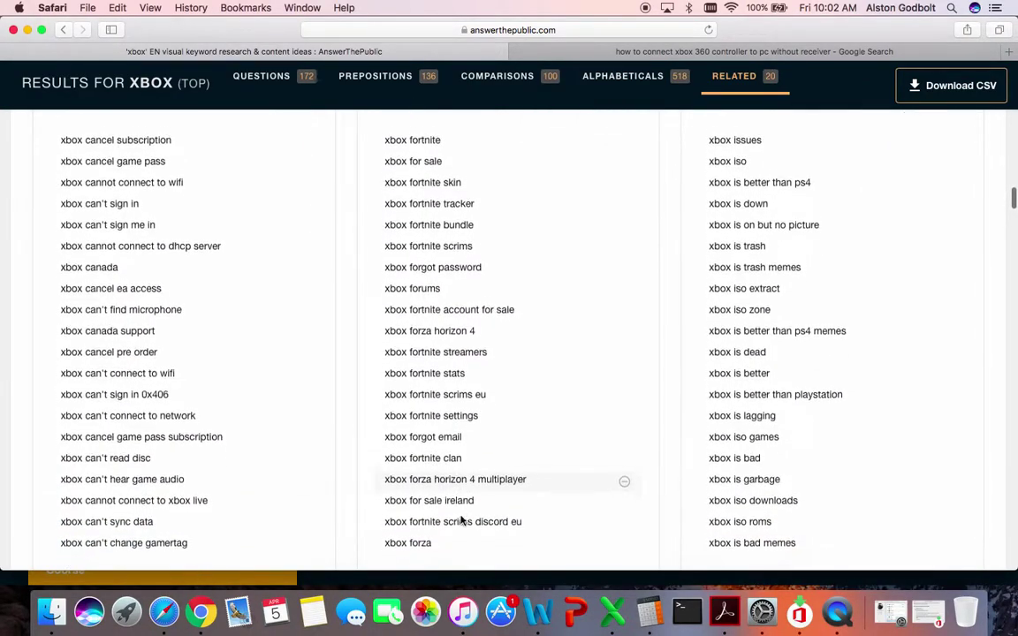
scroll(461, 521, "up", 3)
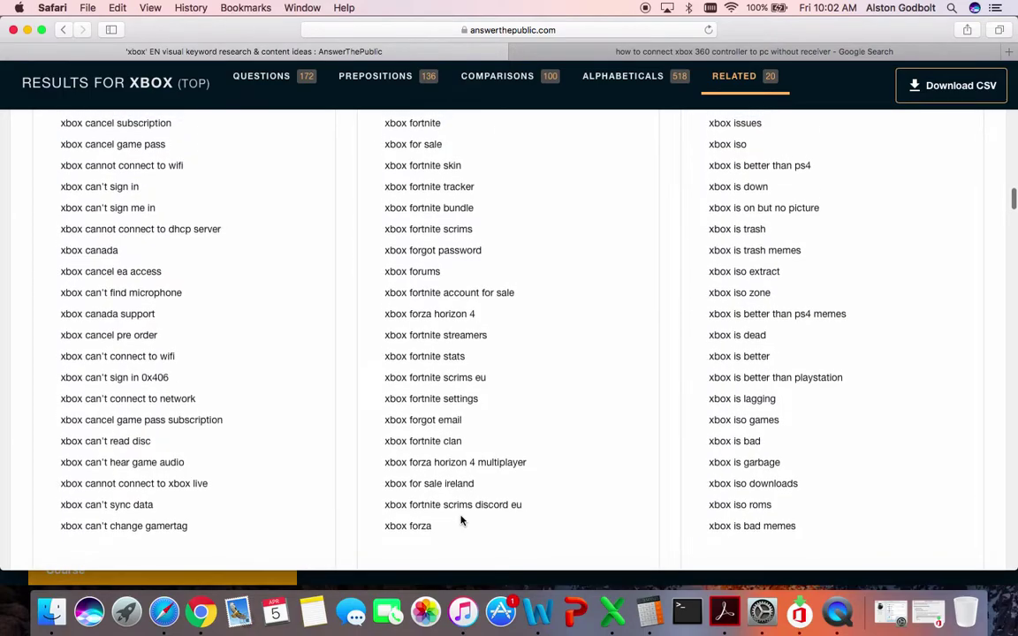
scroll(461, 520, "down", 2)
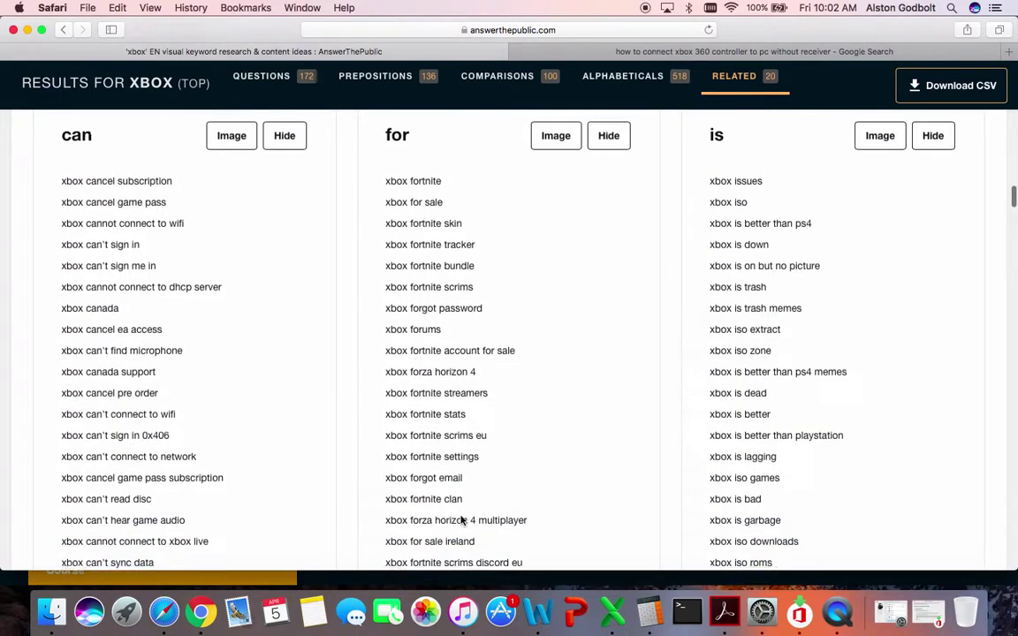
scroll(460, 518, "up", 1)
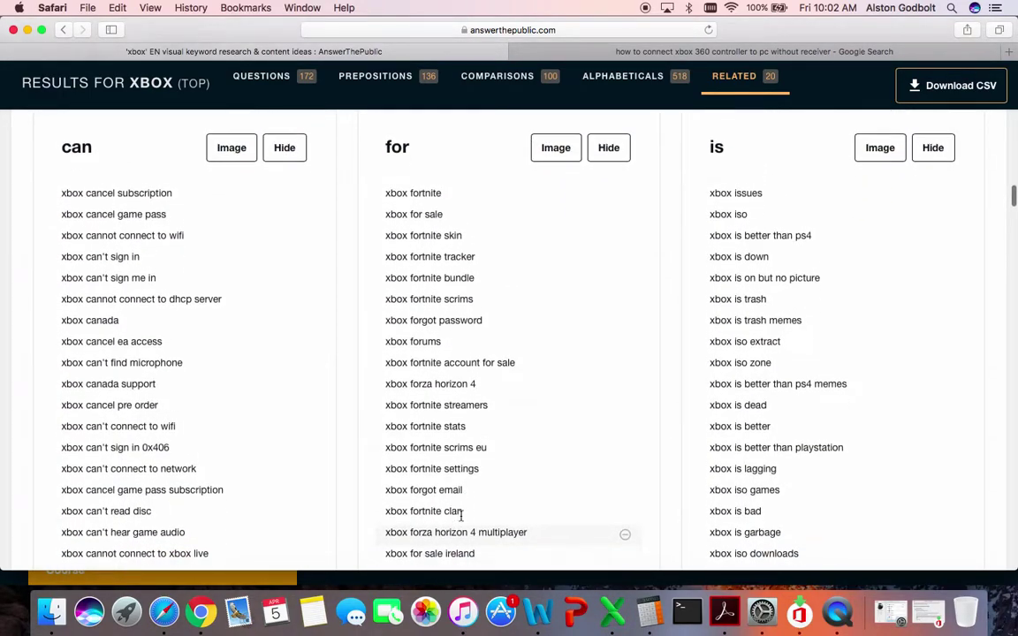
scroll(461, 518, "up", 4)
scroll(461, 518, "up", 1)
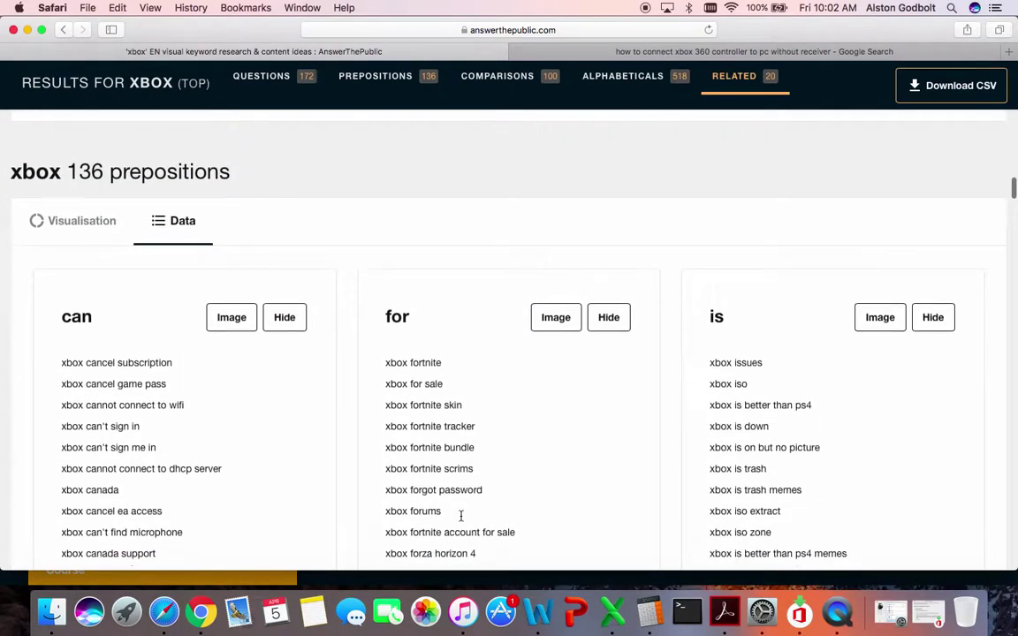
scroll(460, 515, "down", 2)
scroll(460, 517, "up", 1)
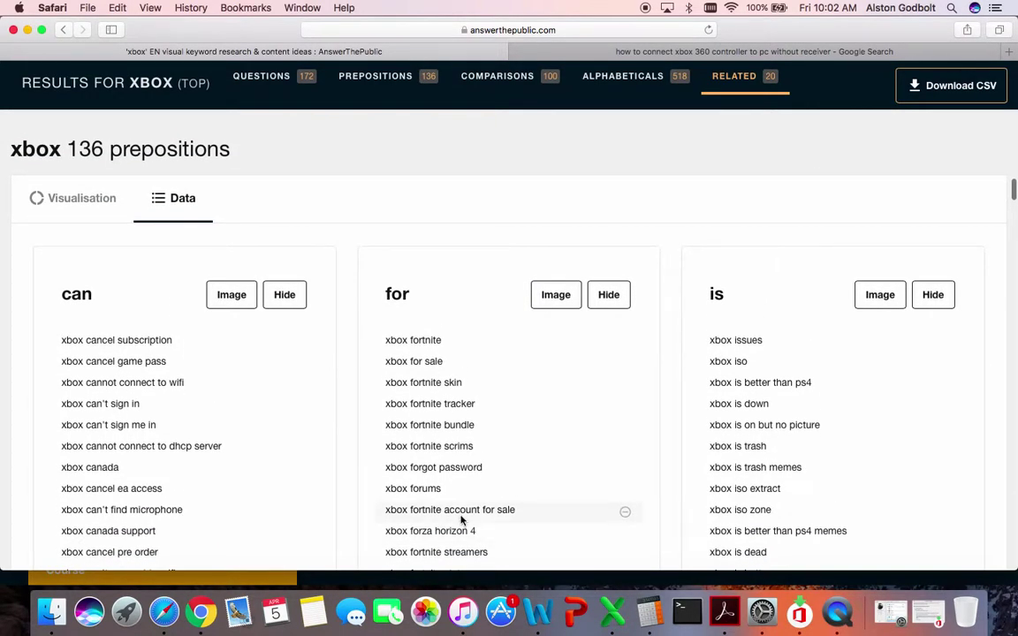
Return to the xbox comparisons and reread the "and", "like" and "or" lists
scroll(461, 518, "down", 10)
scroll(461, 521, "down", 15)
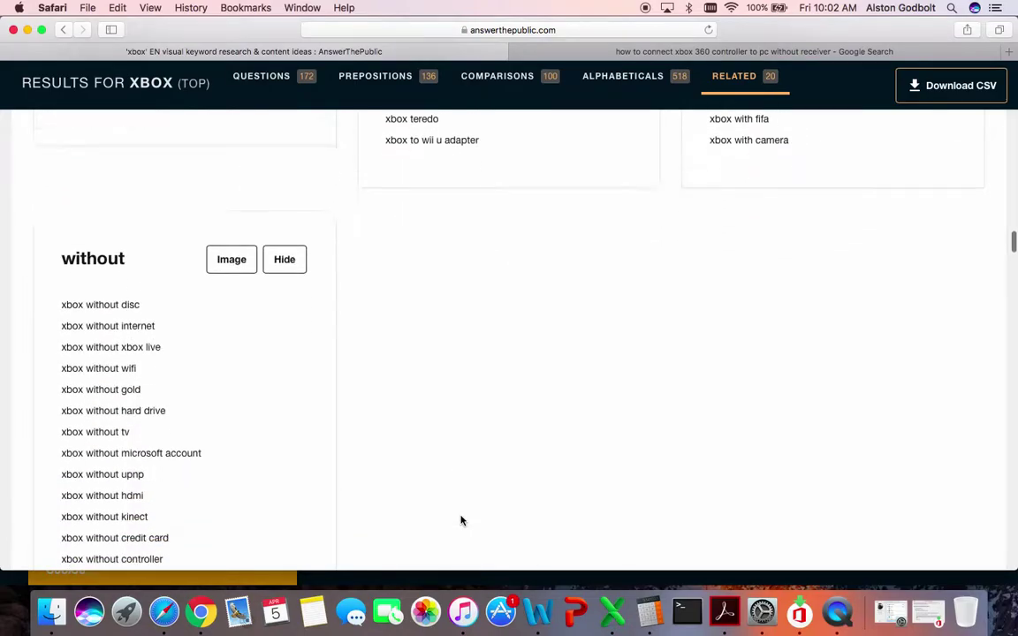
scroll(460, 521, "down", 4)
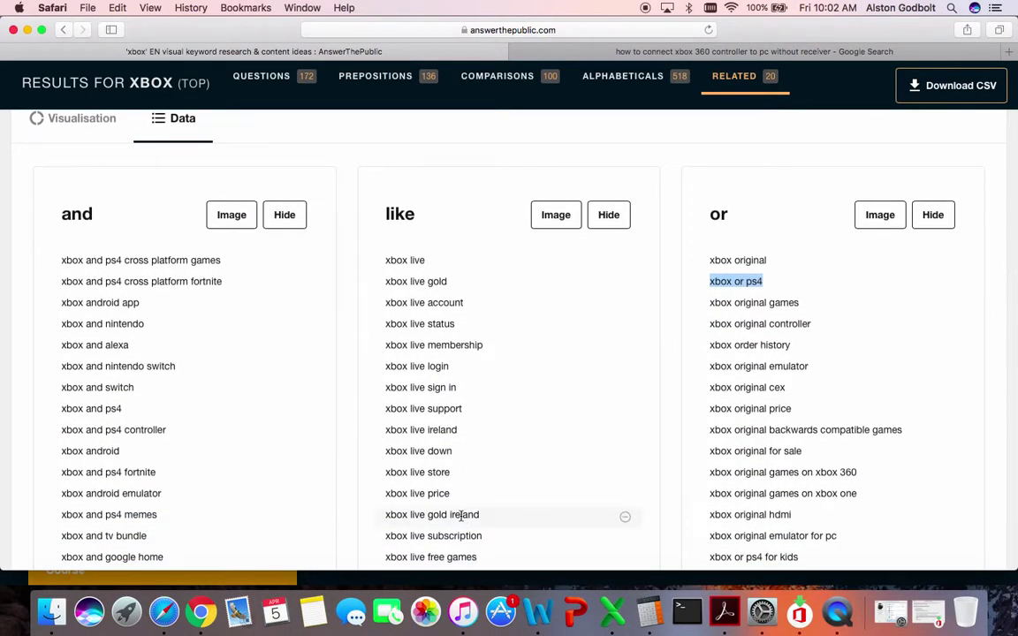
scroll(461, 518, "up", 1)
scroll(461, 517, "down", 2)
scroll(461, 517, "down", 1)
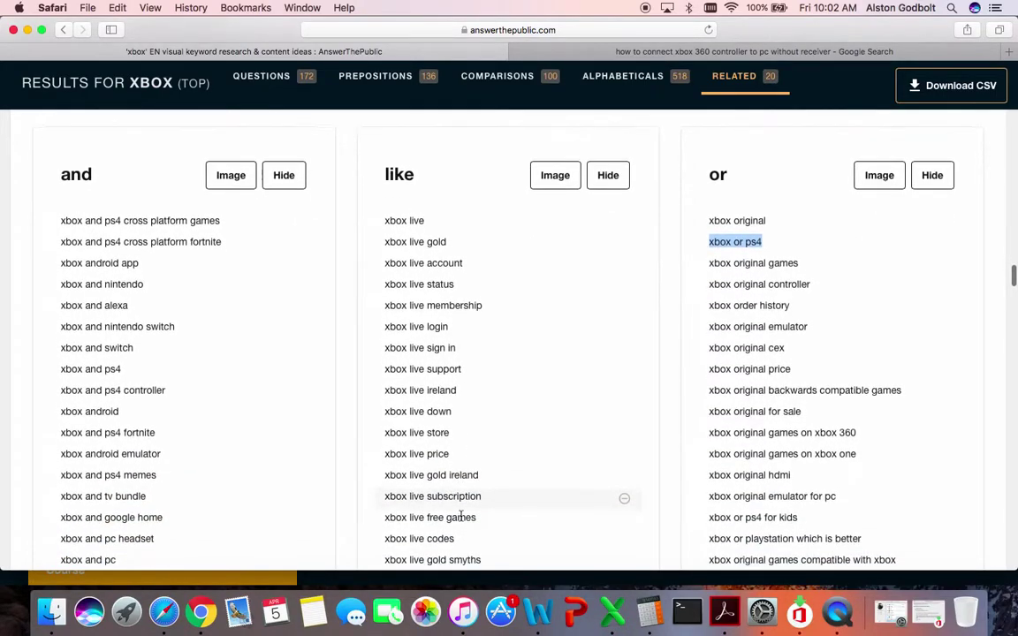
scroll(460, 520, "down", 3)
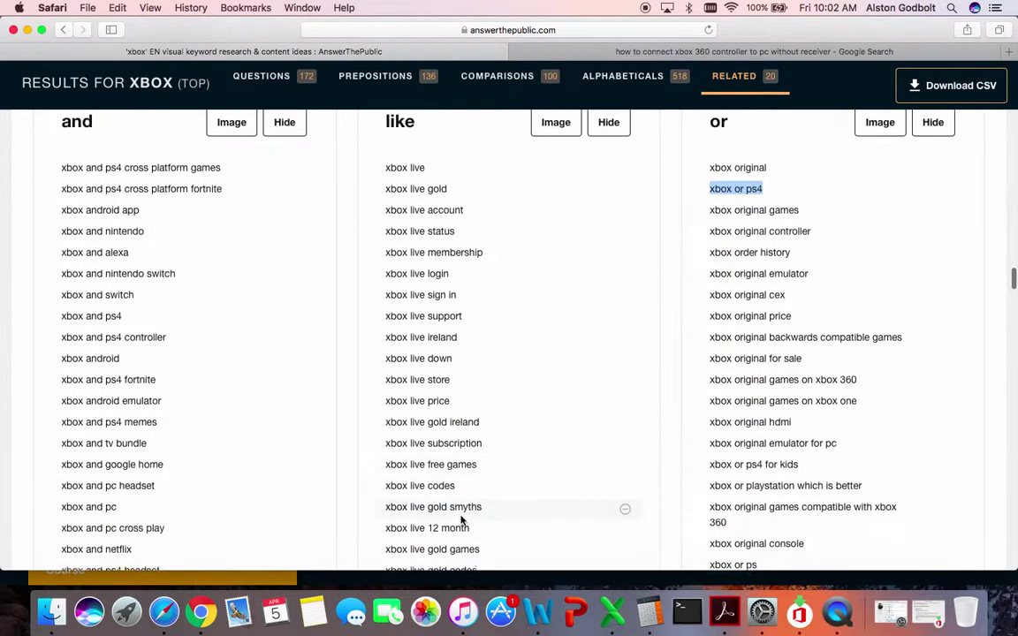
scroll(461, 520, "down", 1)
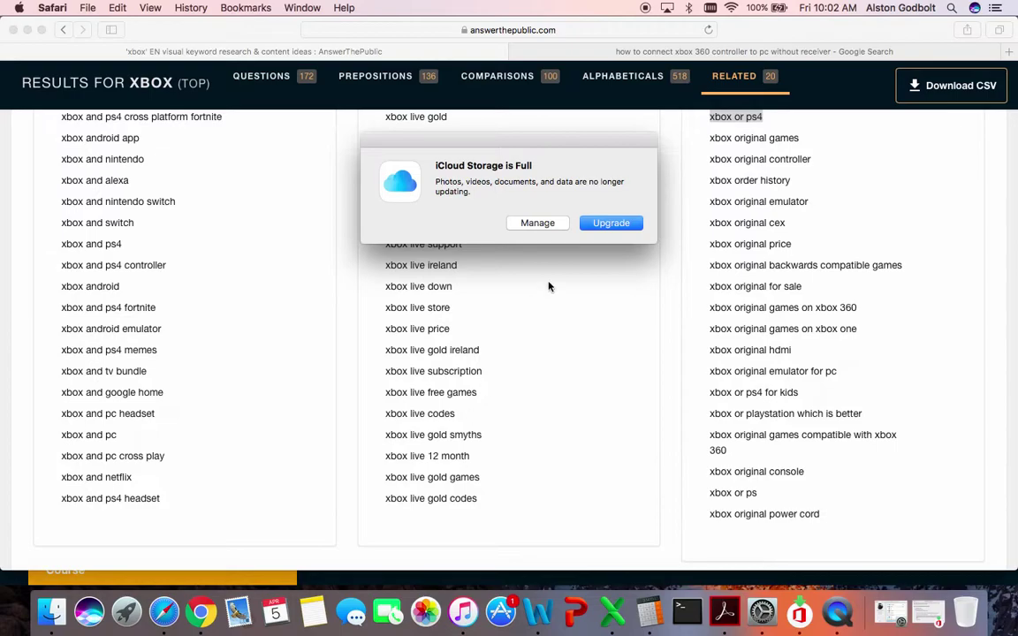
Answer the iCloud storage alert with Manage and review the "which", "who" and "why" xbox question lists
left_click(537, 224)
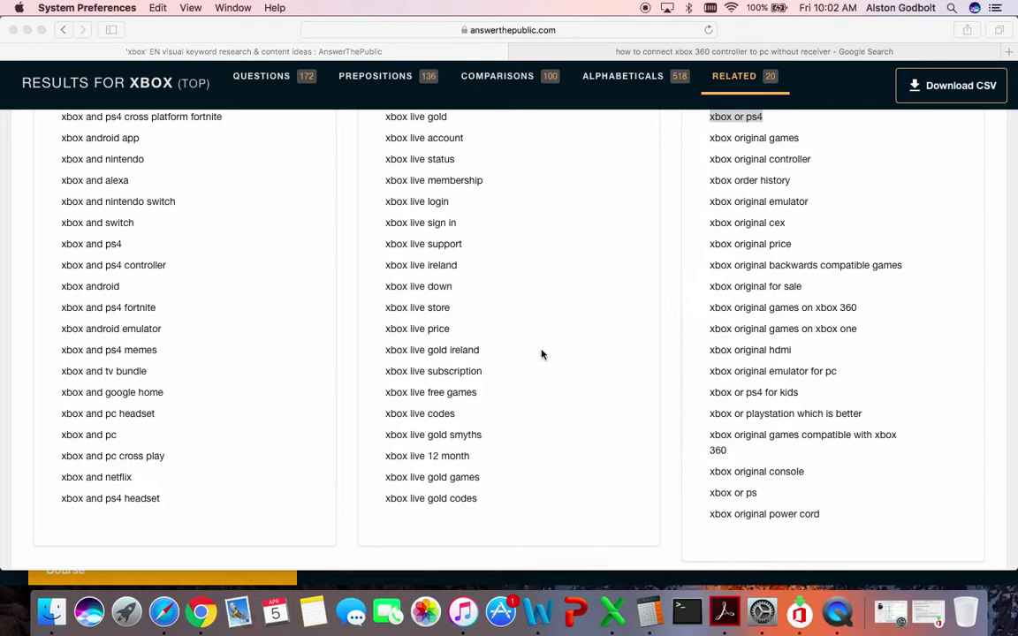
scroll(542, 354, "down", 1)
scroll(542, 355, "up", 2)
scroll(542, 354, "up", 20)
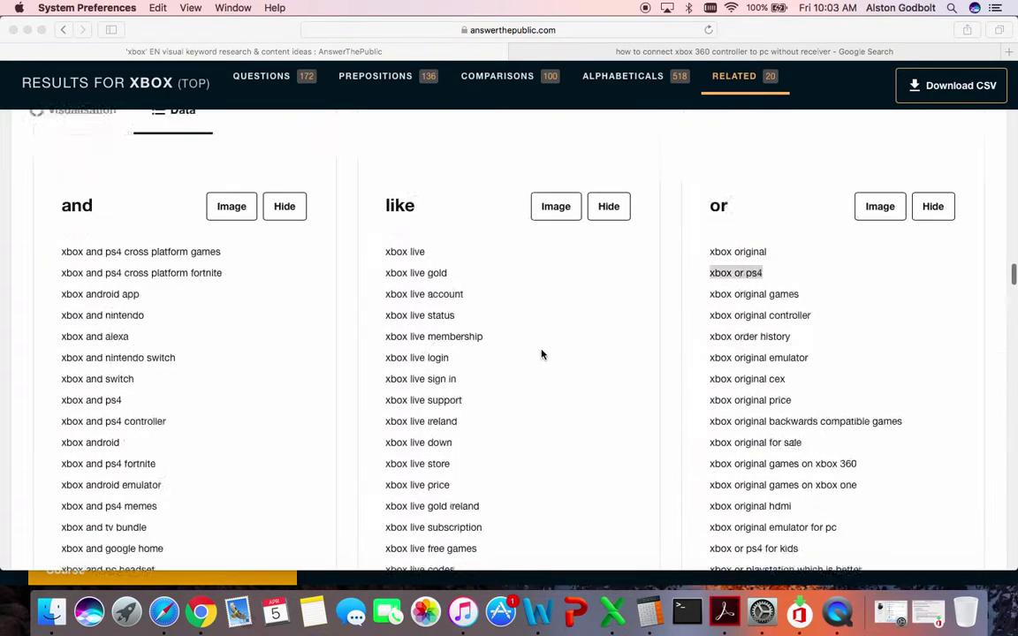
scroll(542, 363, "up", 15)
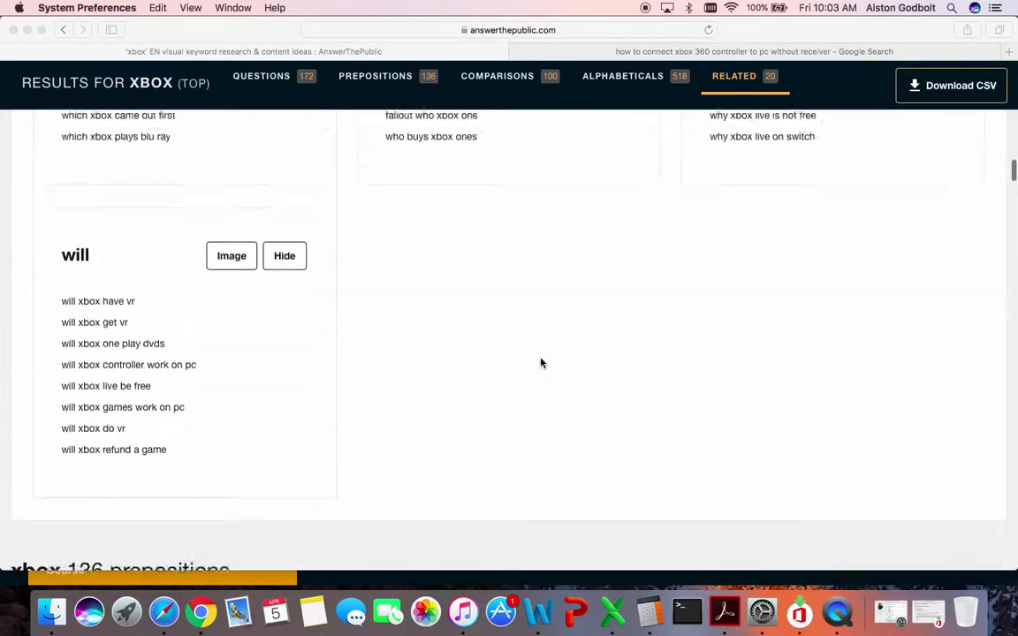
scroll(542, 362, "up", 5)
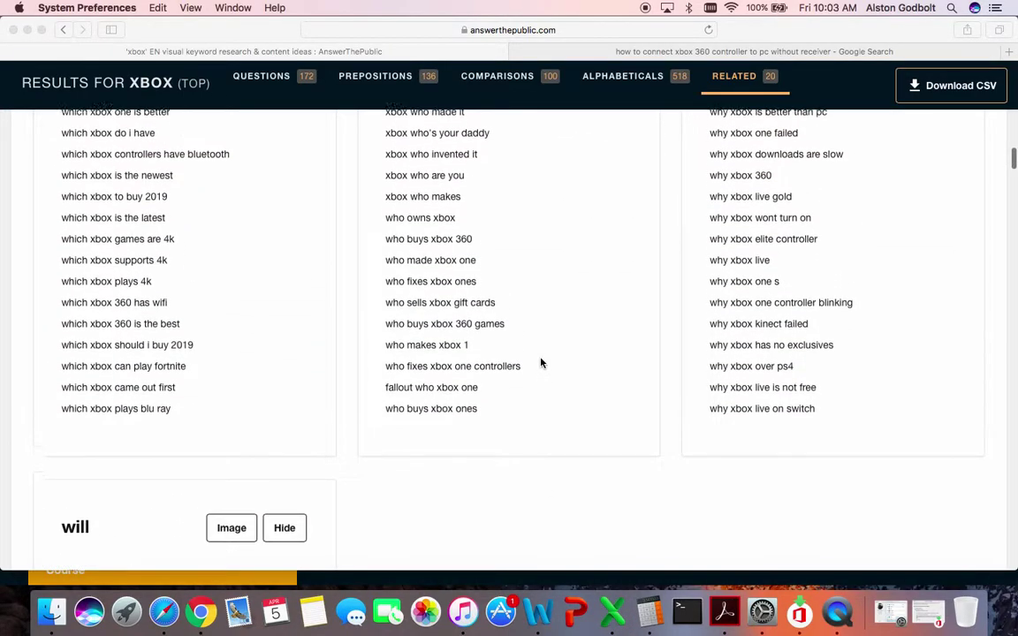
scroll(542, 363, "up", 2)
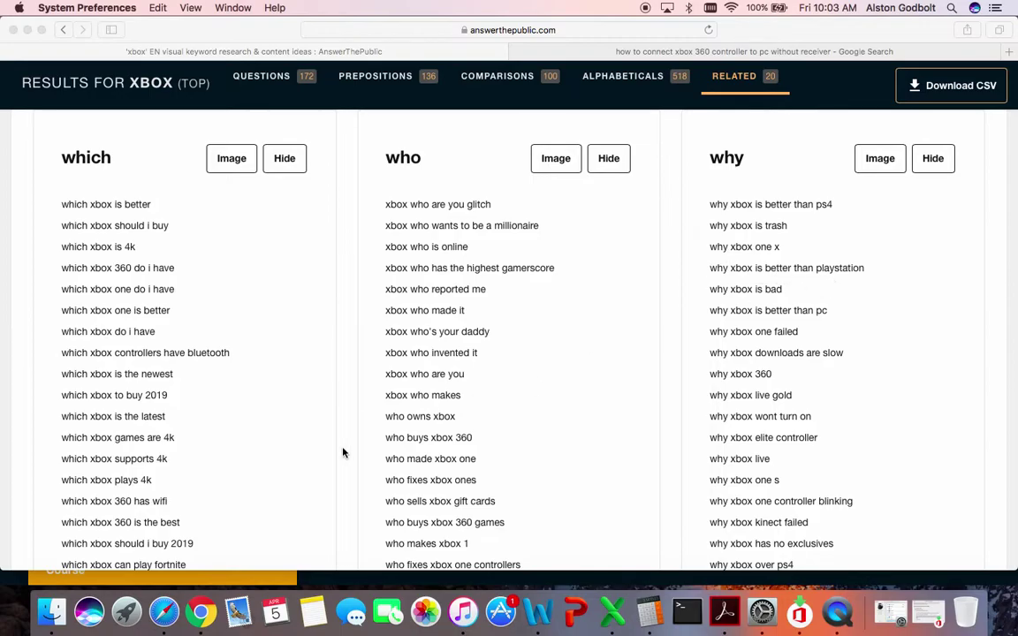
Look through the xbox alphabeticals and examine the phrases listed under the letters a, b and c
scroll(344, 452, "down", 20)
scroll(344, 453, "down", 20)
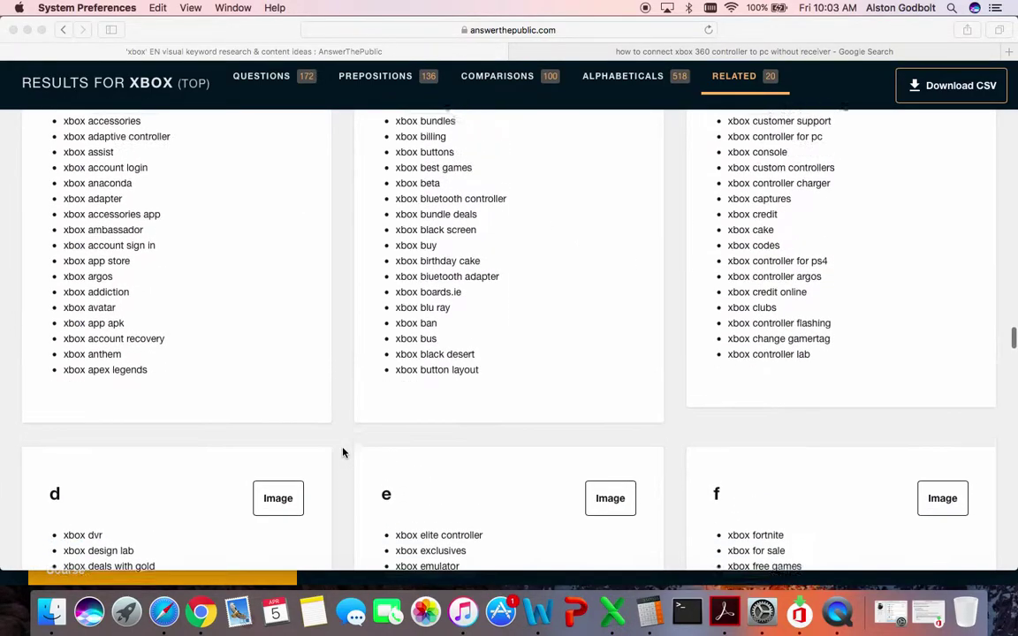
scroll(343, 452, "up", 10)
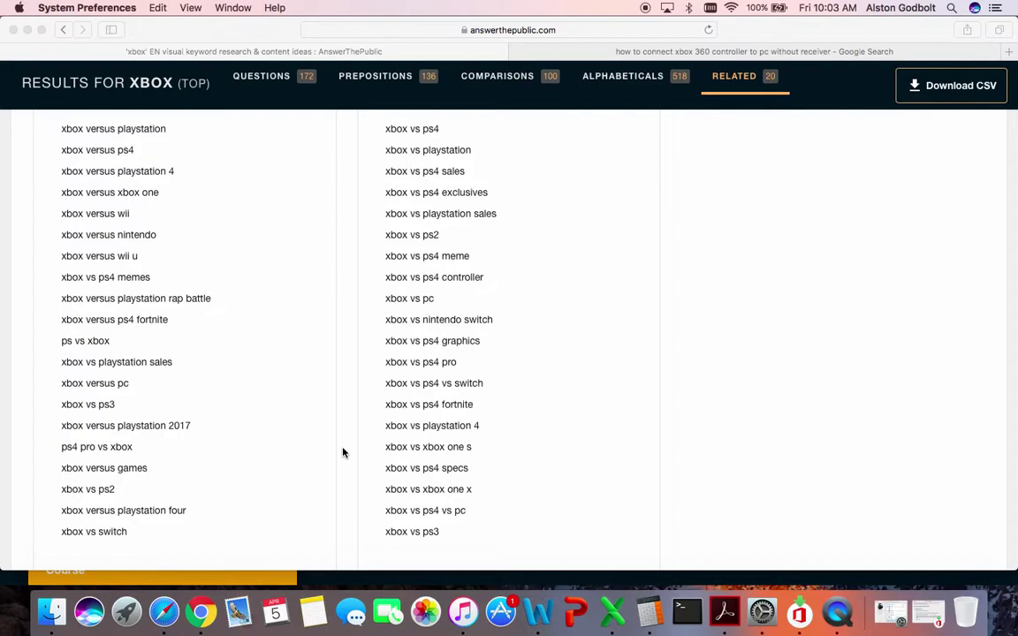
scroll(344, 452, "down", 8)
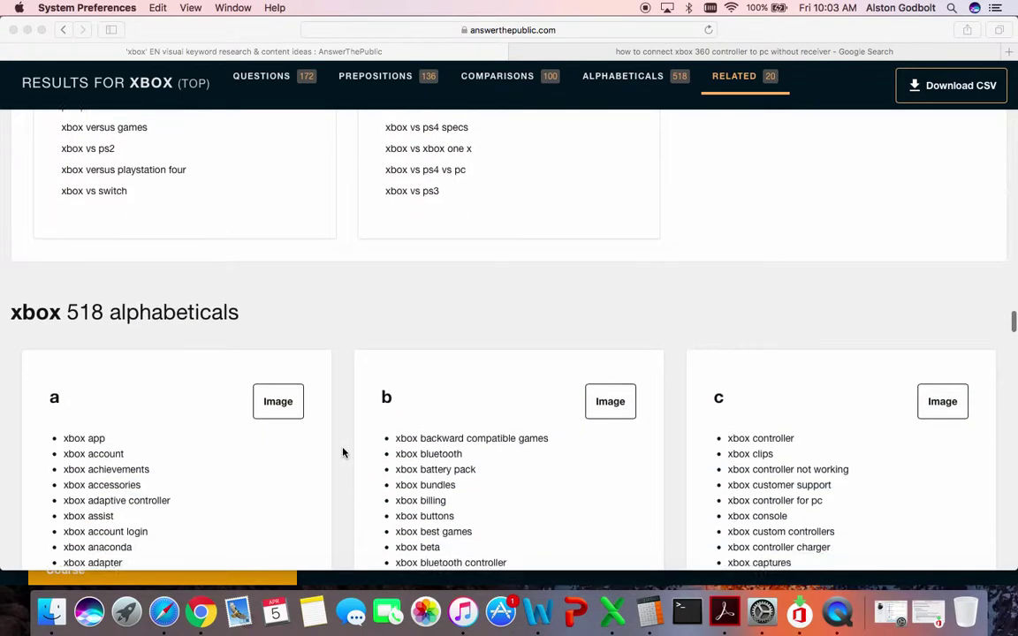
scroll(344, 452, "down", 4)
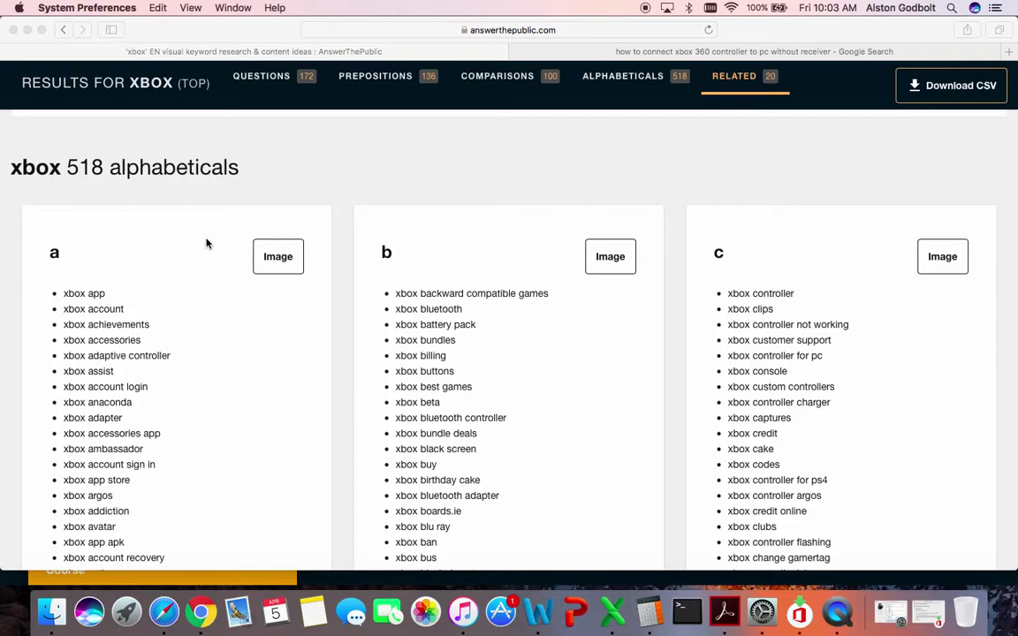
scroll(206, 244, "down", 3)
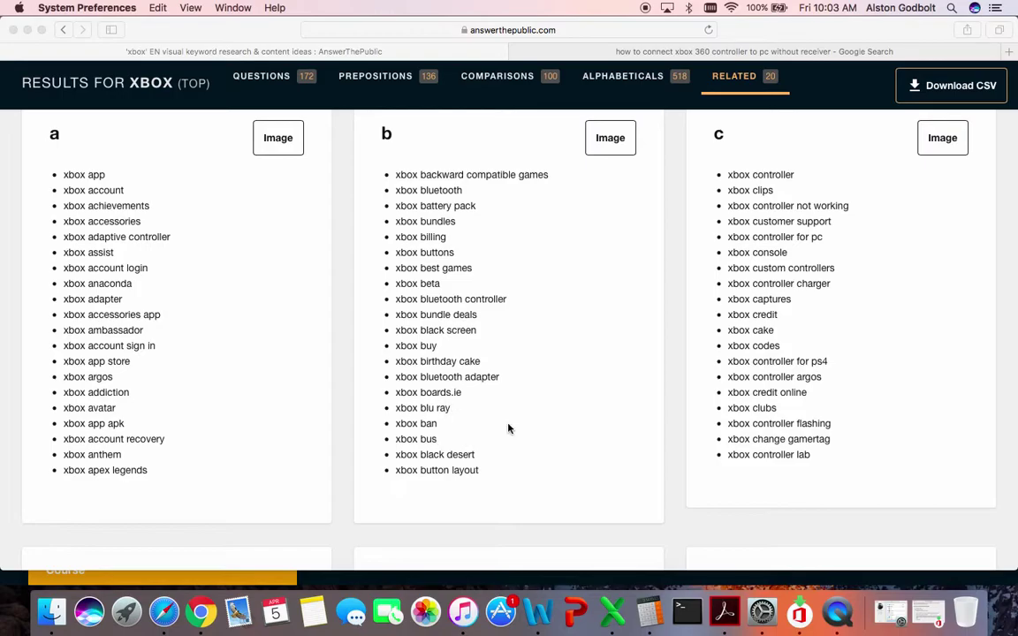
Examine the xbox alphabetical phrases listed under the letters d, e and f
scroll(509, 429, "down", 5)
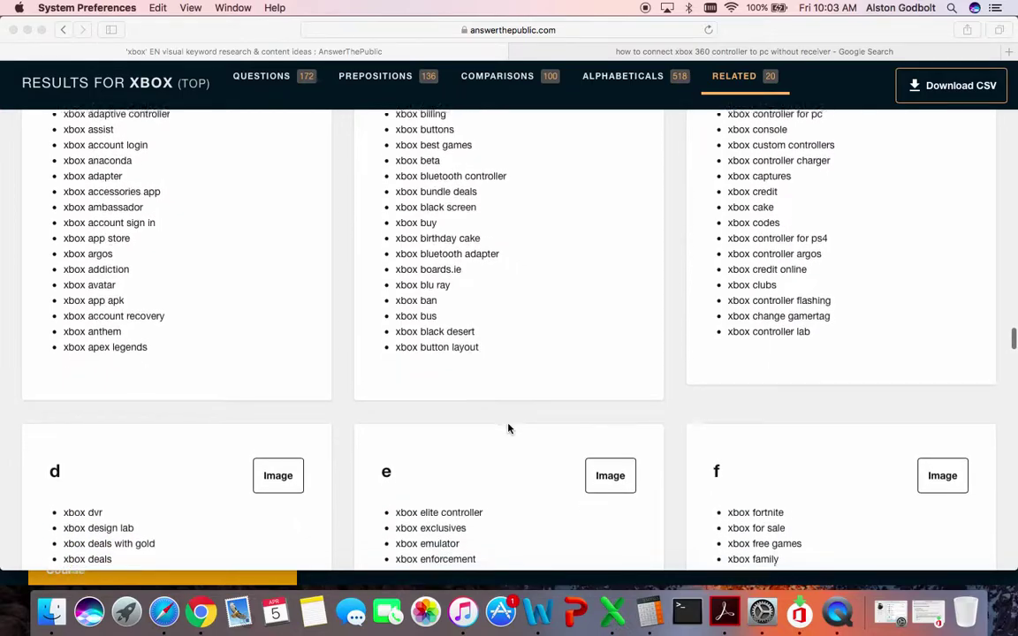
scroll(508, 428, "down", 2)
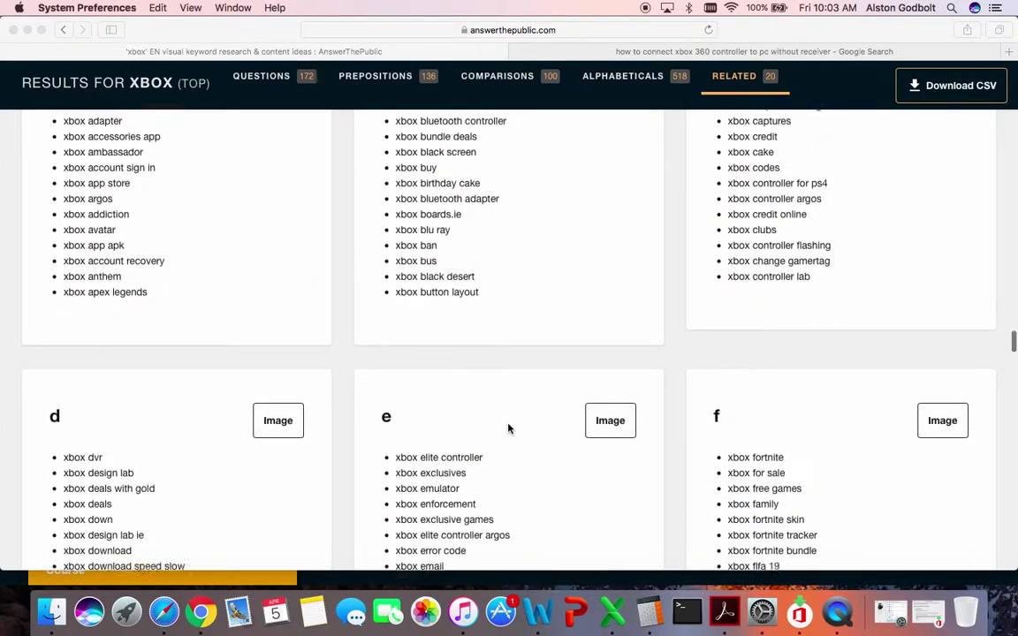
scroll(508, 429, "down", 5)
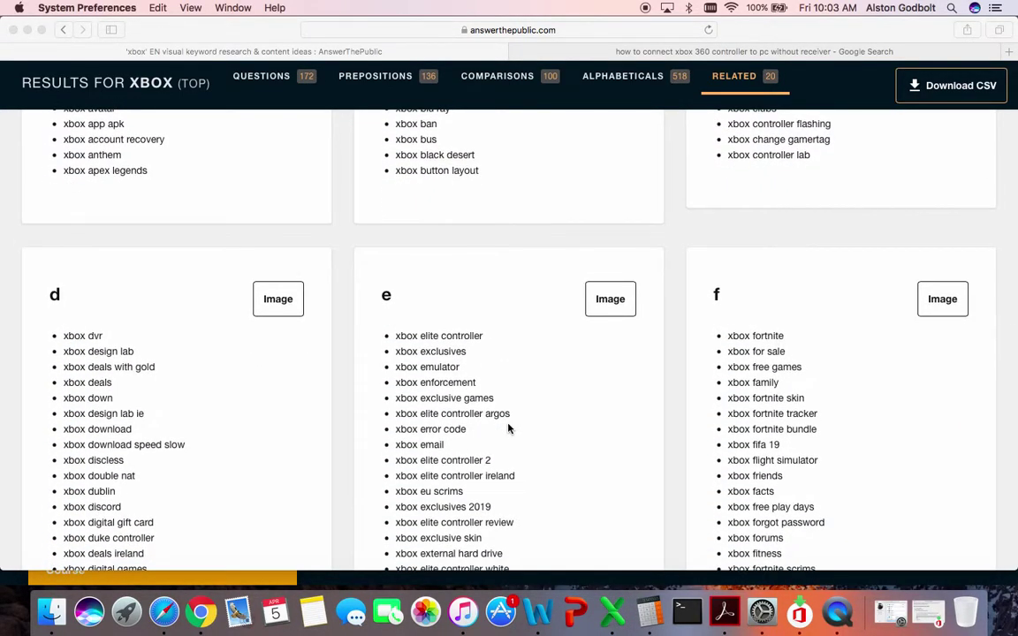
scroll(508, 429, "down", 5)
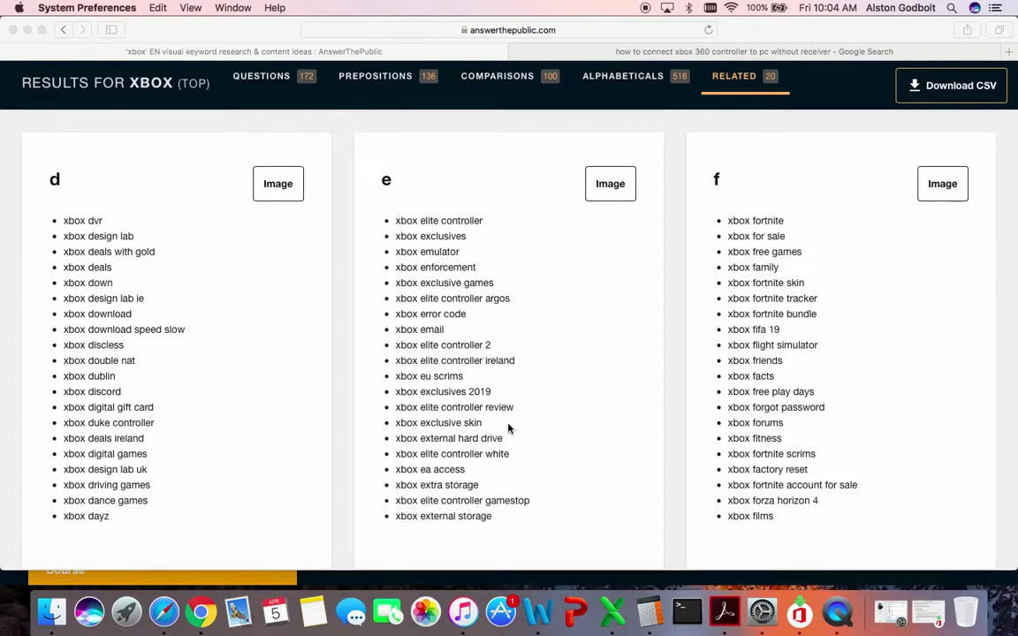
left_click(406, 392)
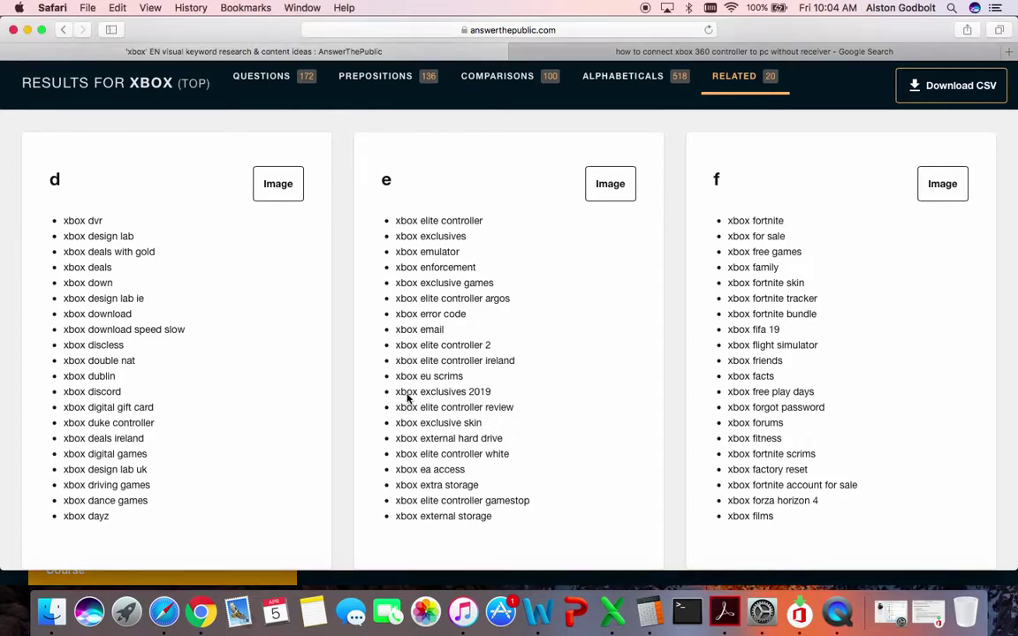
triple_click(407, 394)
left_click(408, 395)
Leave the xbox results for the keyword entry page and get content ideas for "video games"
scroll(283, 305, "down", 15)
scroll(281, 307, "up", 20)
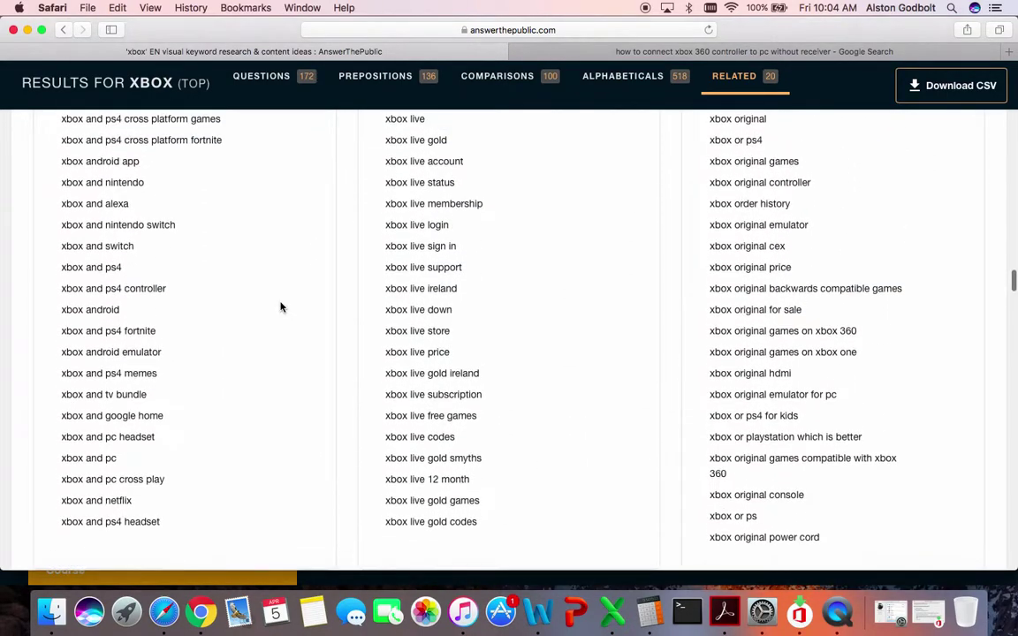
scroll(281, 306, "up", 20)
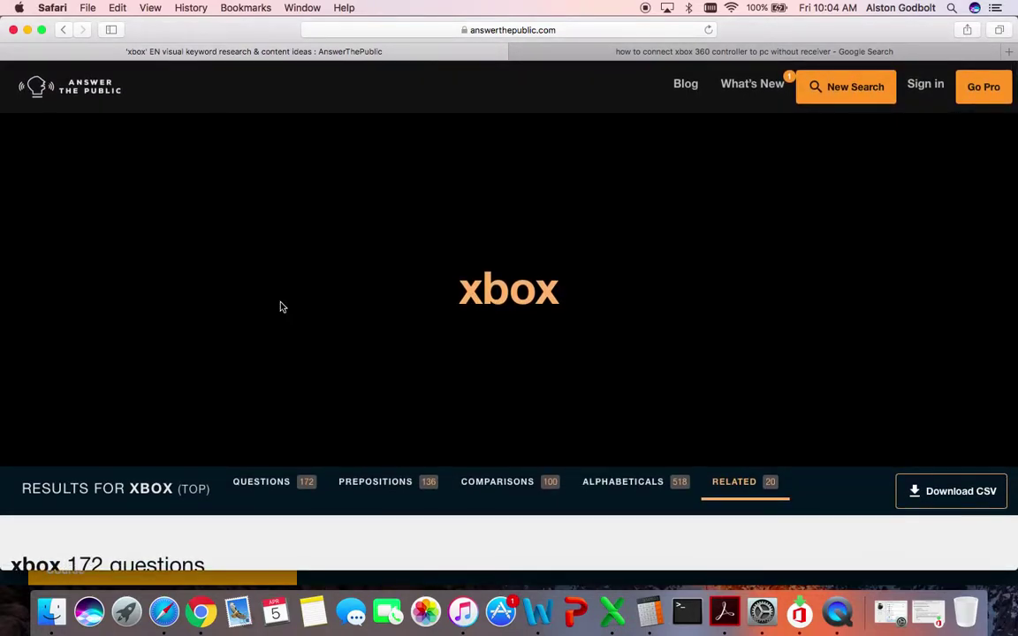
scroll(281, 307, "down", 5)
scroll(281, 307, "up", 1)
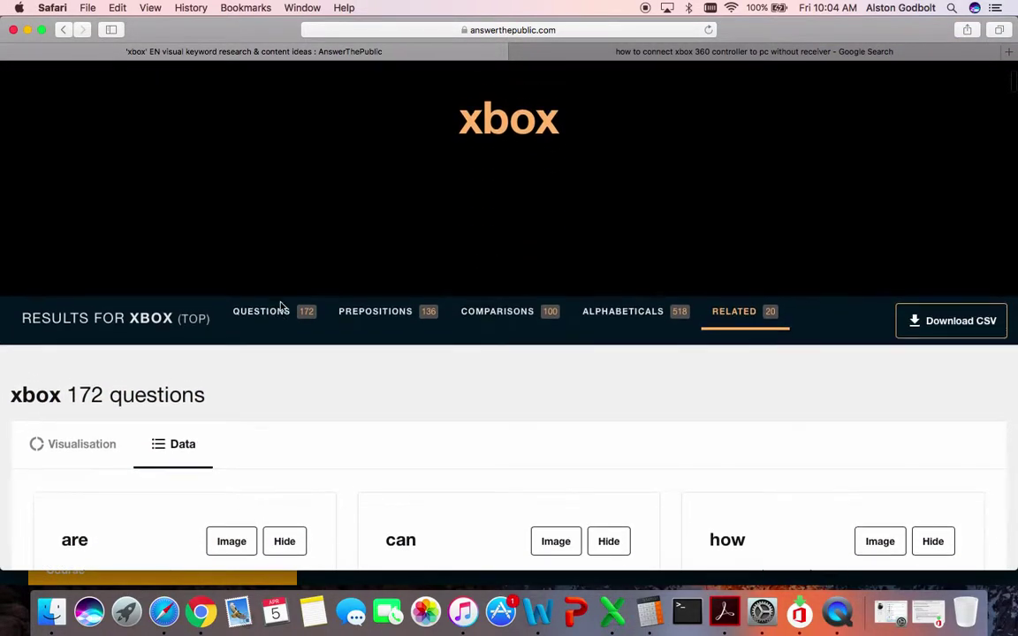
left_click(62, 31)
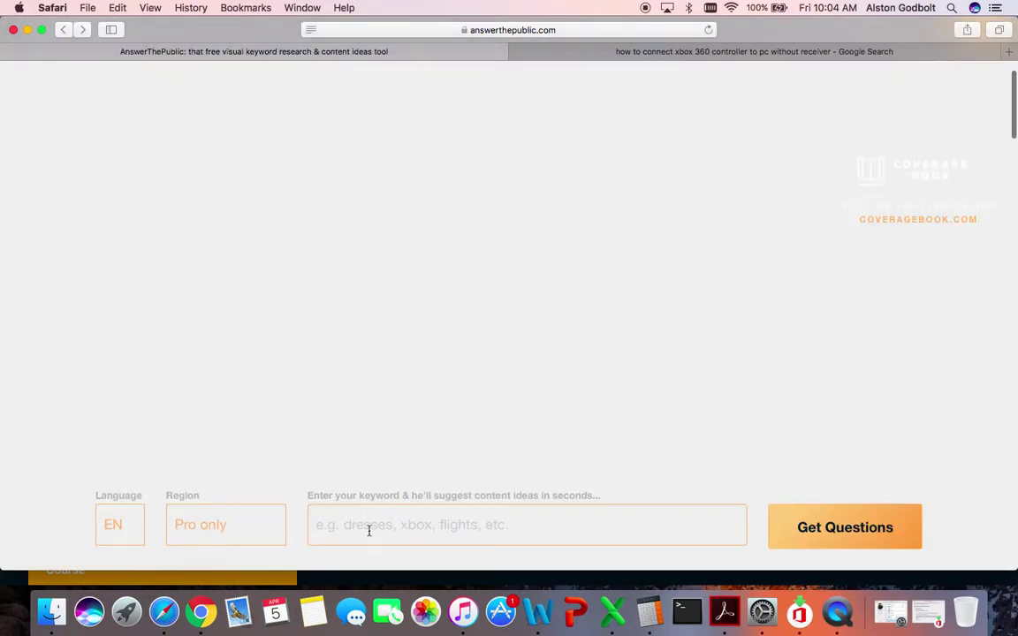
left_click(370, 530)
type("vide")
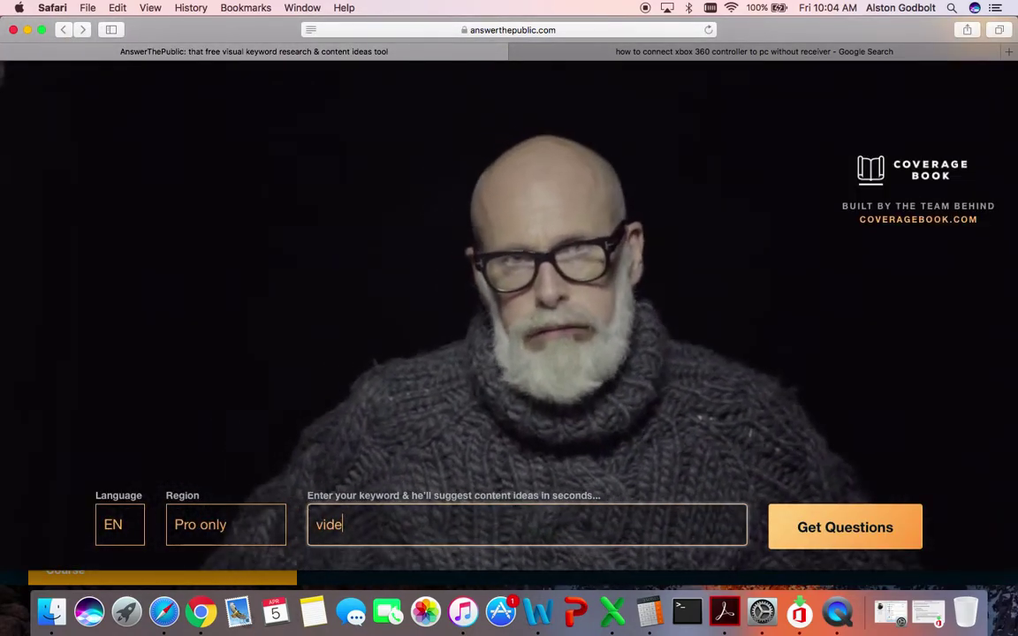
type("o games")
key("Return")
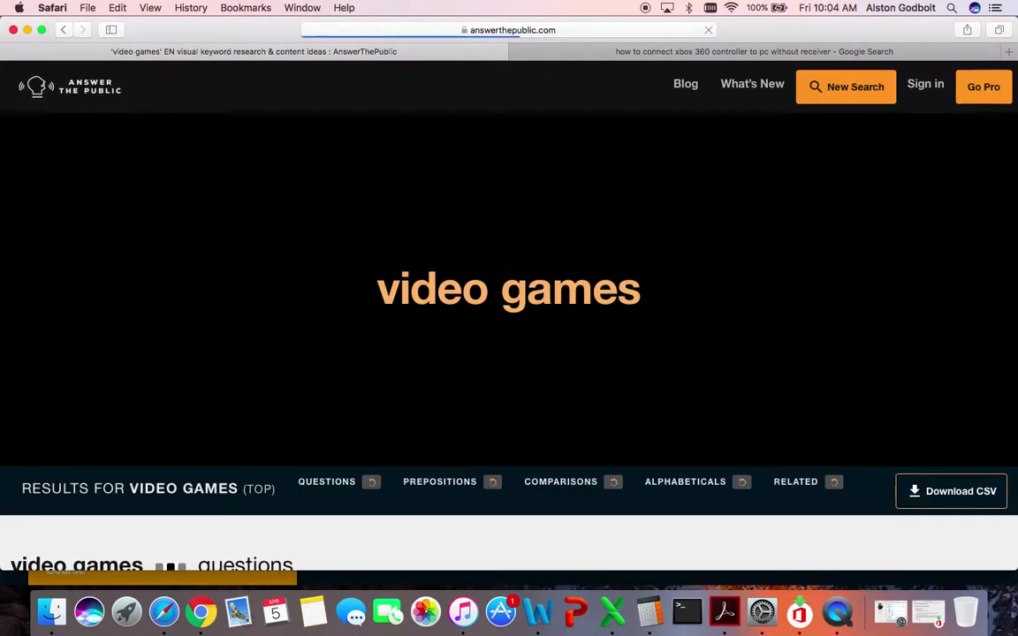
Show the video games questions as data lists and examine the "are", "can" and "how" questions
scroll(608, 529, "down", 5)
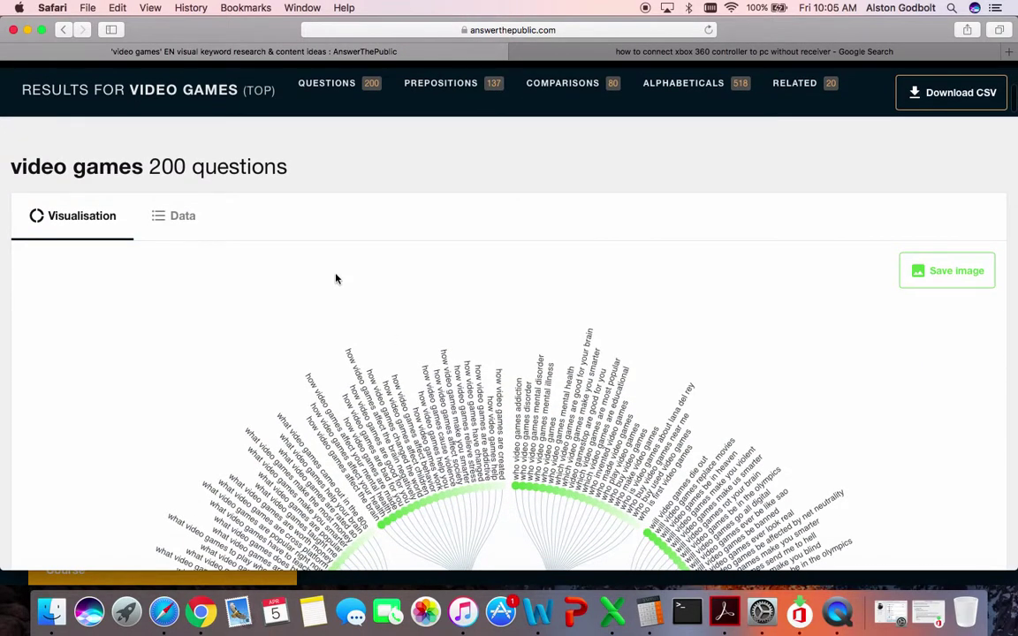
left_click(172, 225)
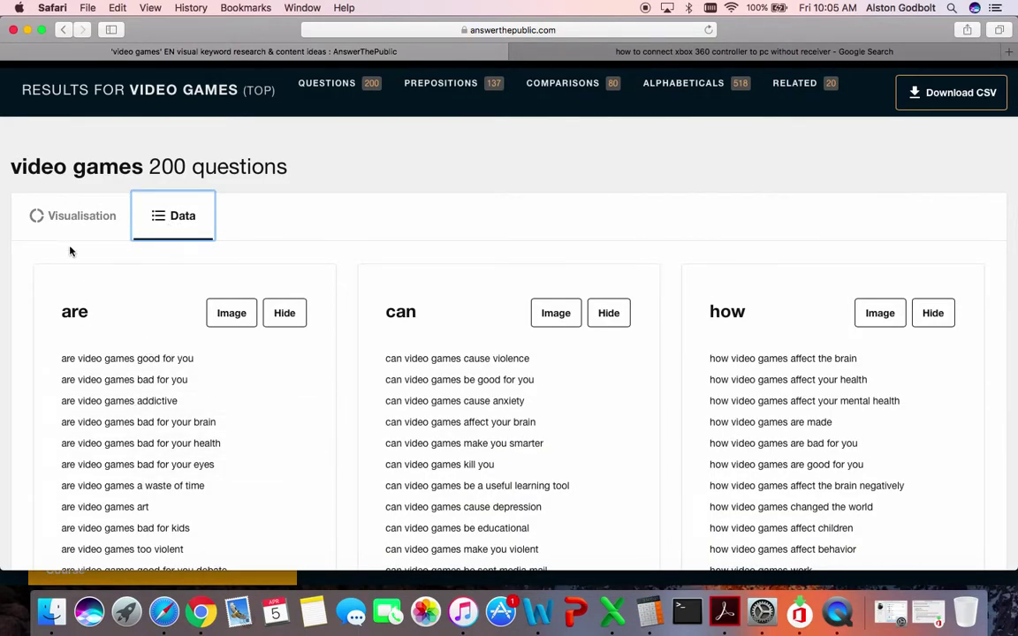
scroll(71, 252, "down", 4)
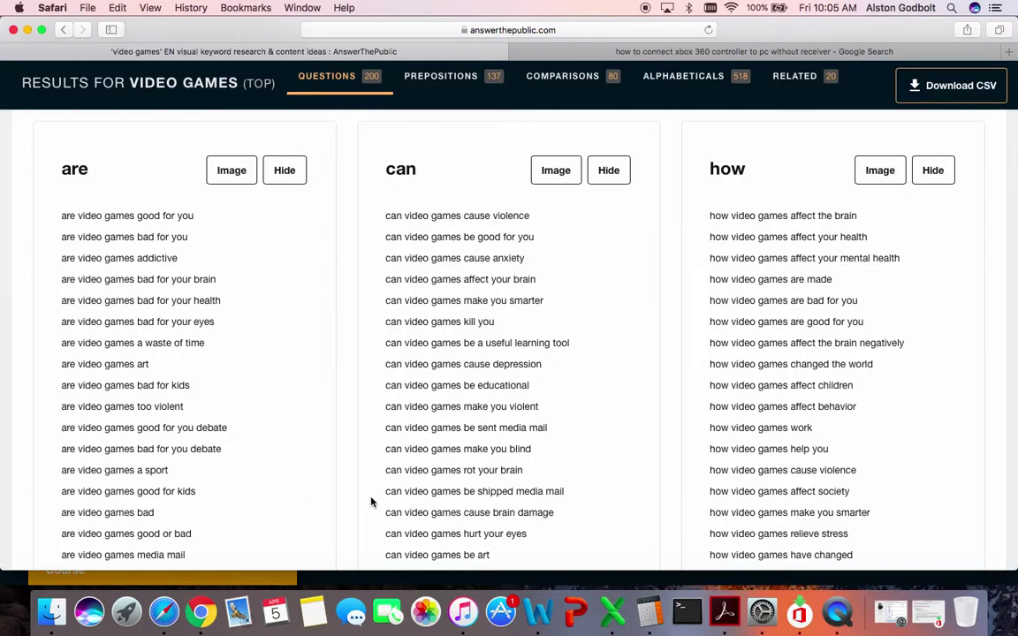
scroll(371, 502, "down", 5)
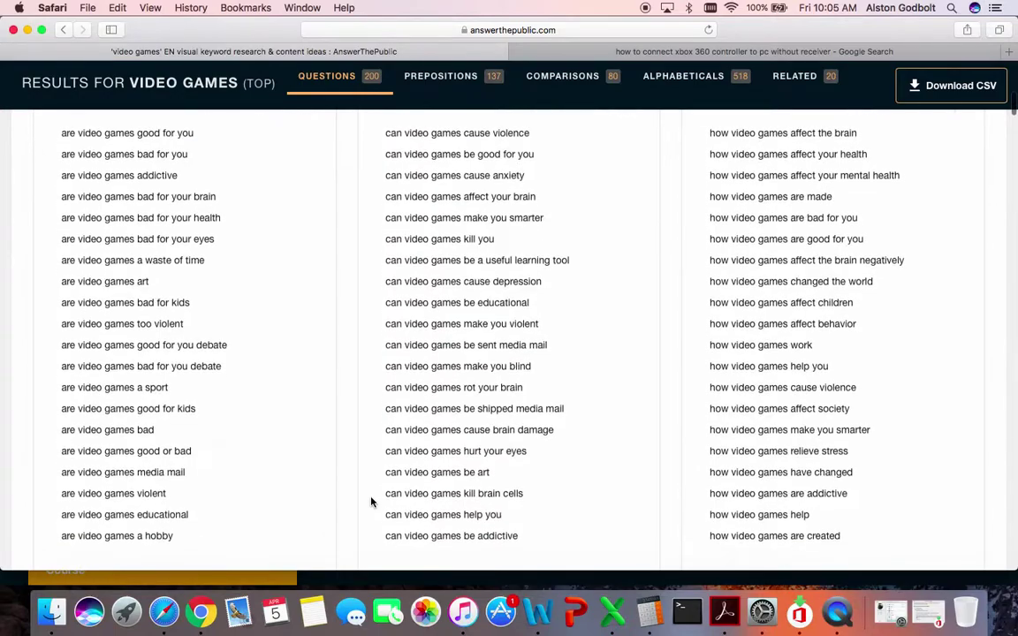
scroll(371, 502, "down", 1)
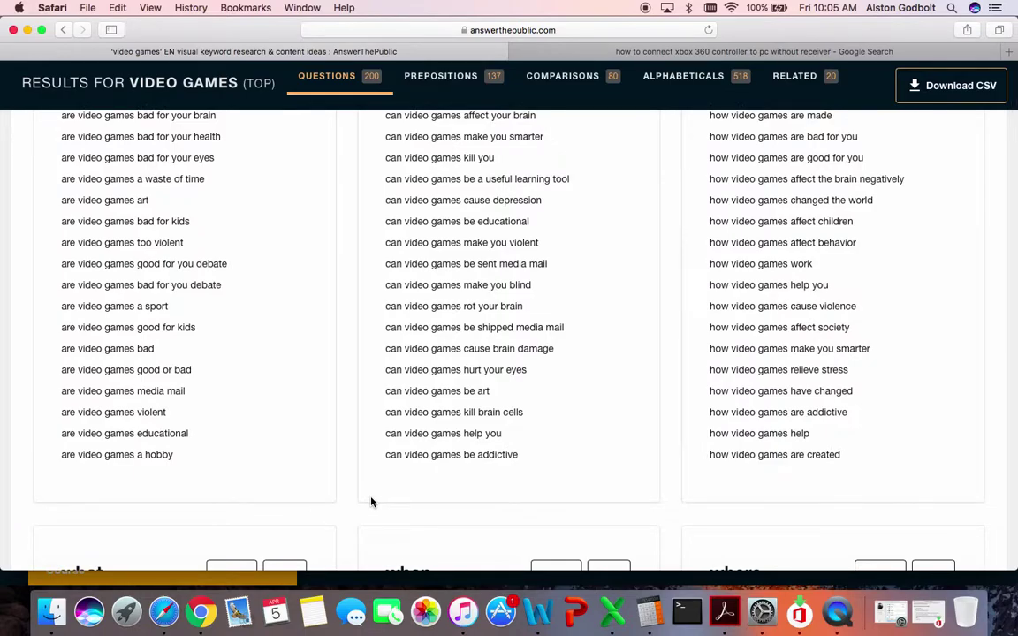
scroll(371, 502, "down", 3)
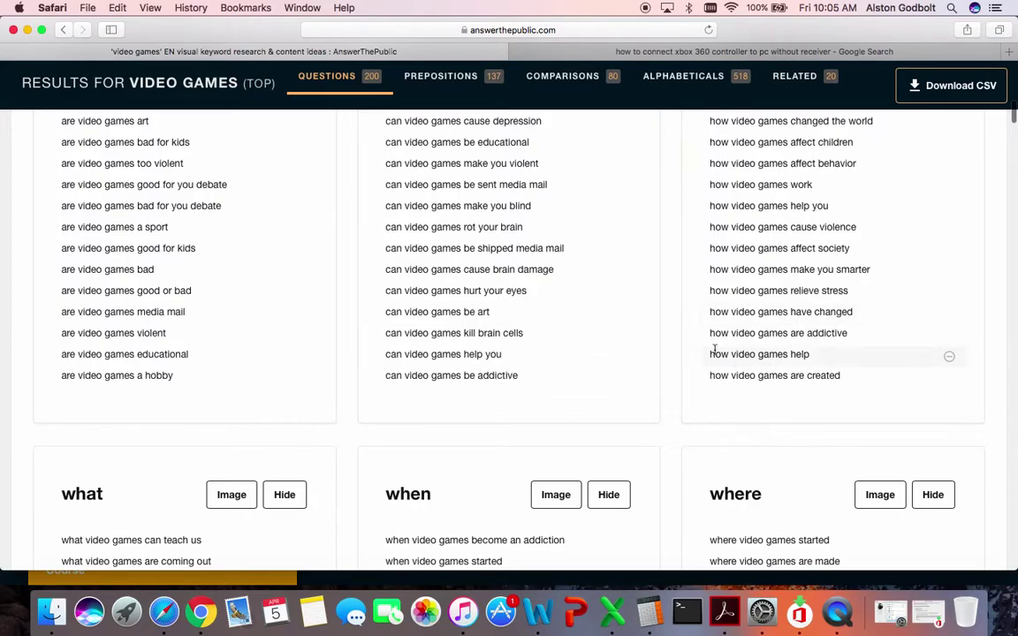
Review the "what", "when" and "where" question lists for video games
scroll(570, 377, "down", 3)
scroll(571, 375, "down", 6)
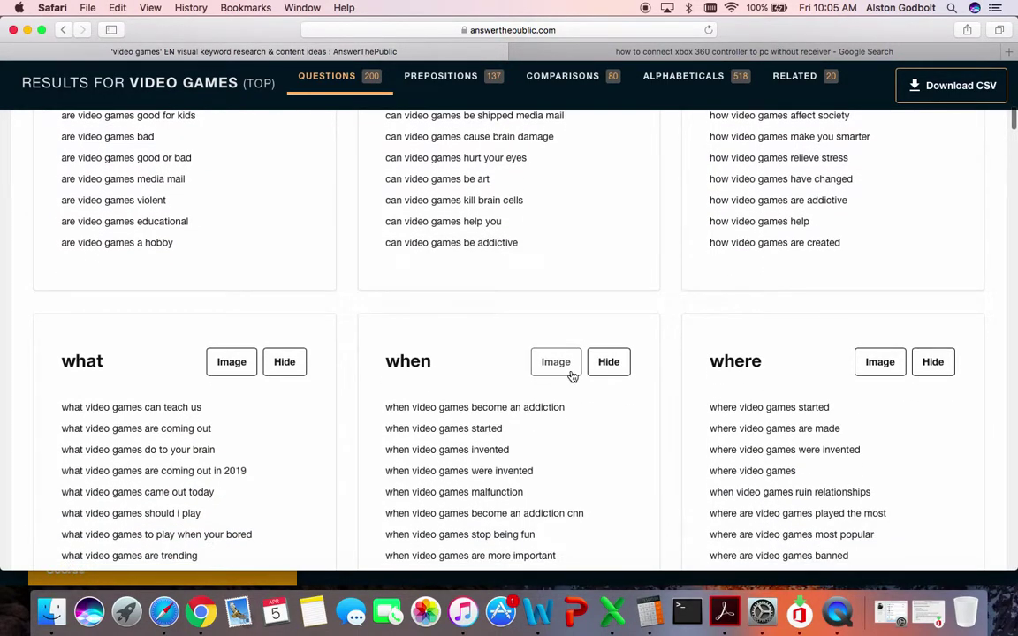
scroll(571, 371, "up", 10)
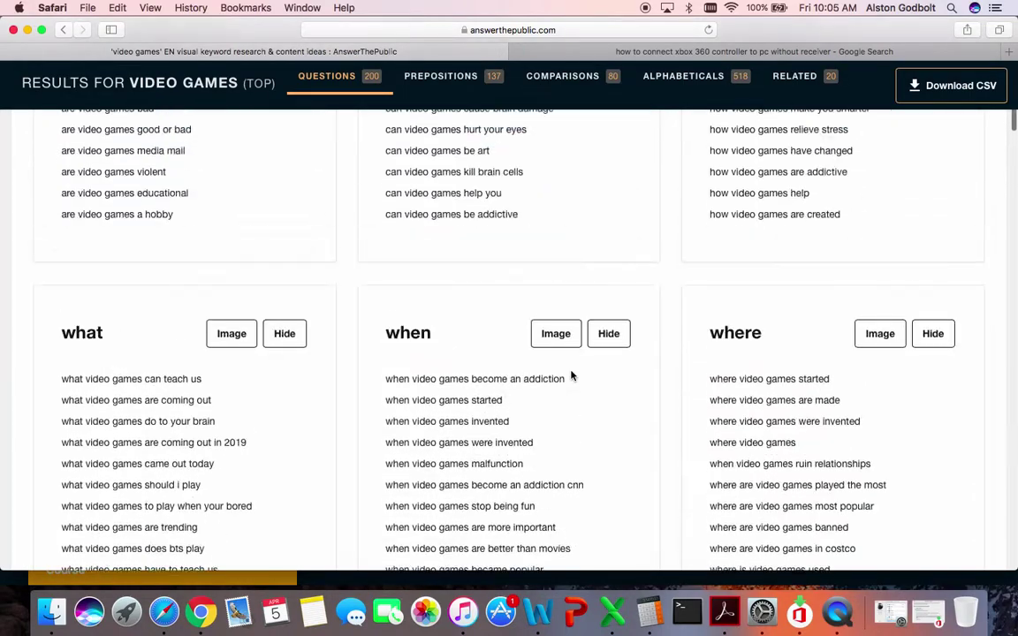
scroll(570, 375, "down", 8)
scroll(571, 376, "down", 2)
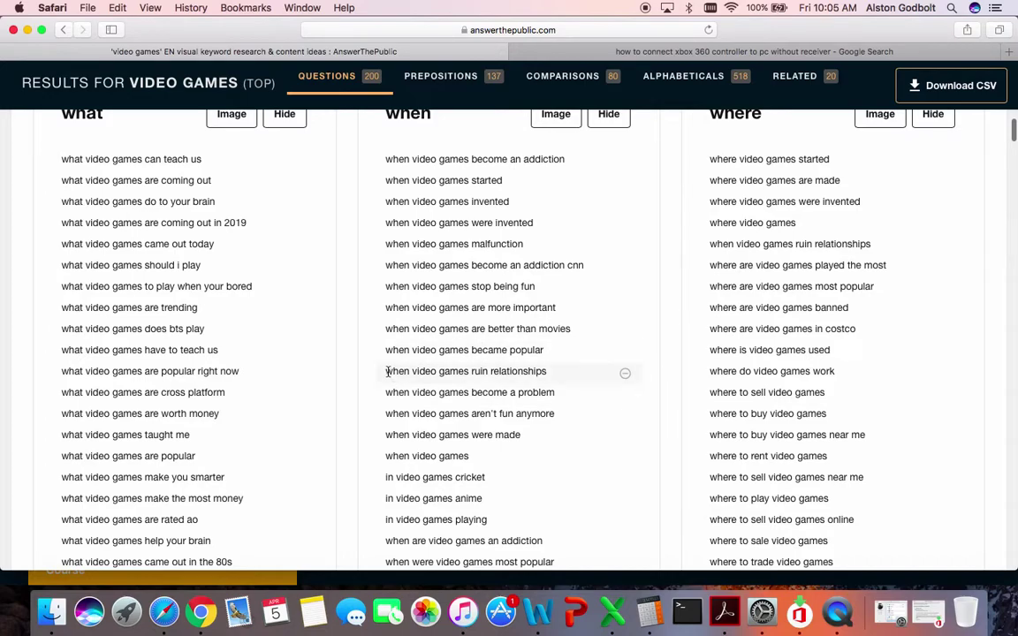
Copy the question "when video games ruin relationships" and search Google for it in the existing search results tab
left_click_drag(388, 372, 538, 372)
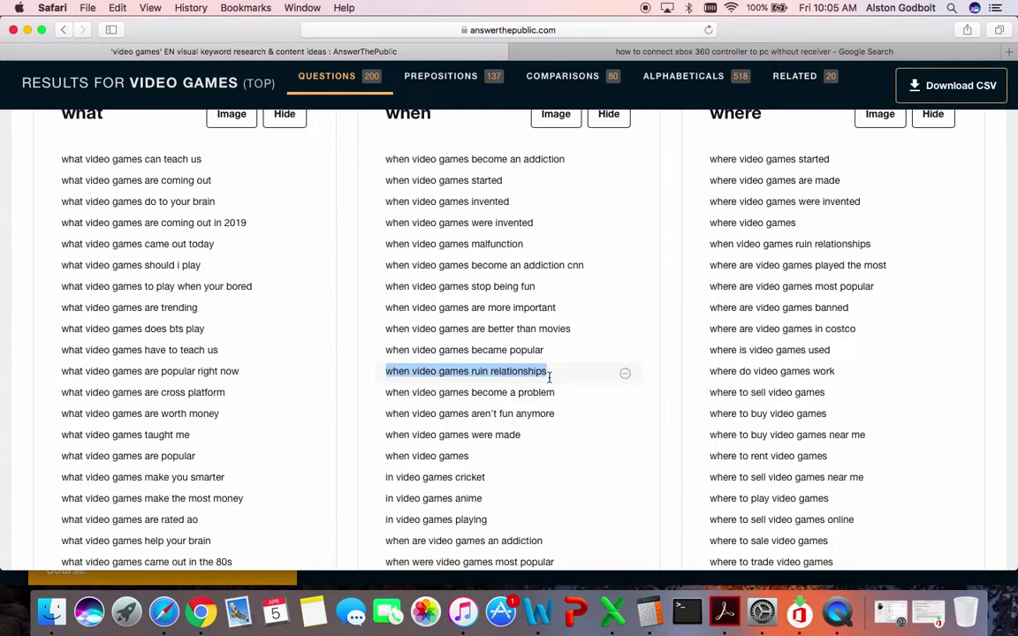
key("super+c")
left_click(654, 51)
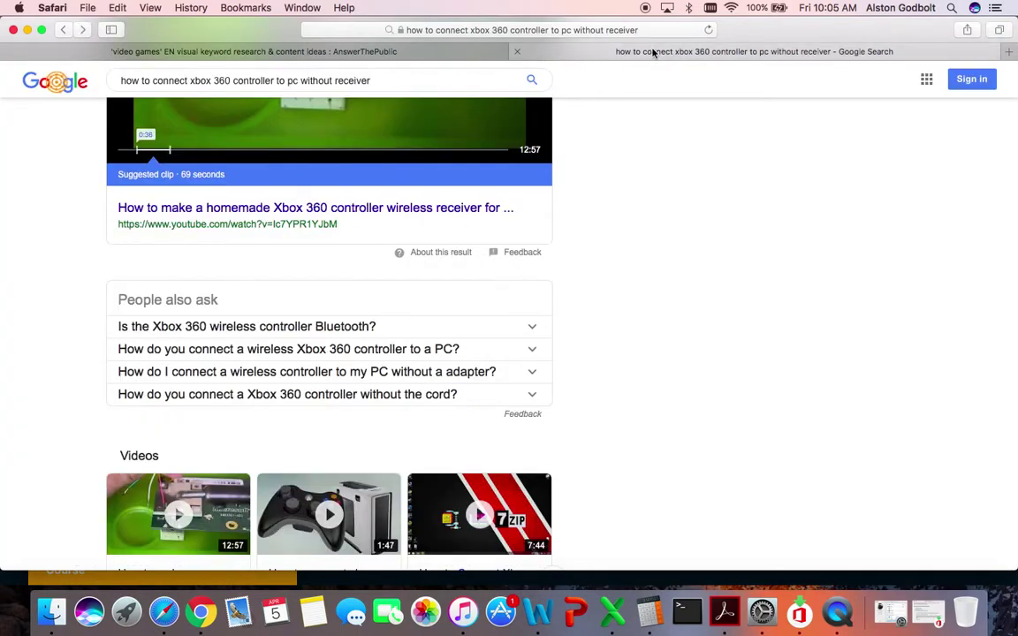
left_click(586, 31)
key("super+v")
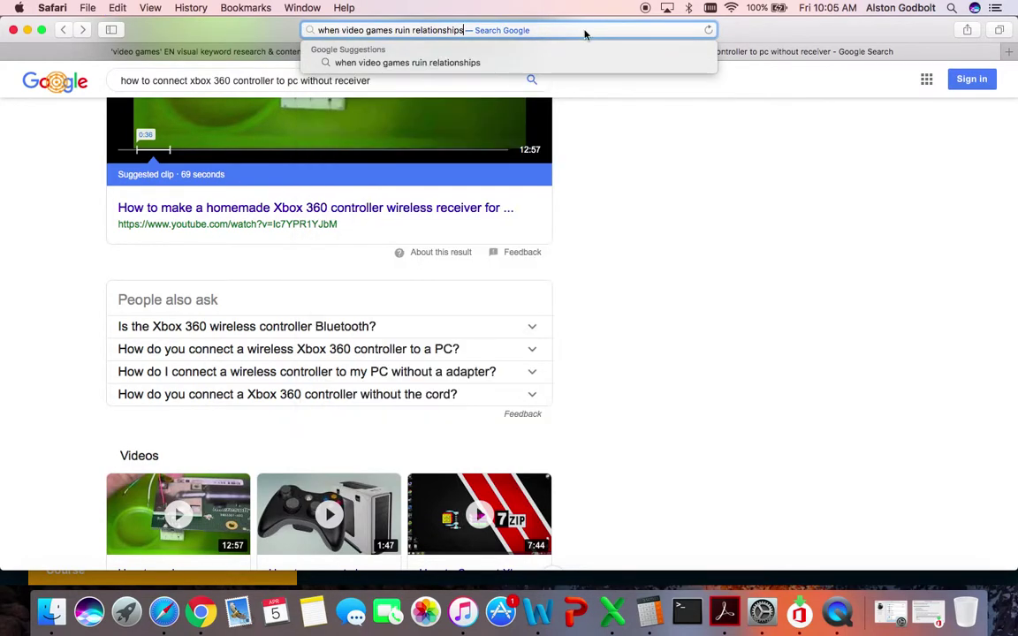
key("Return")
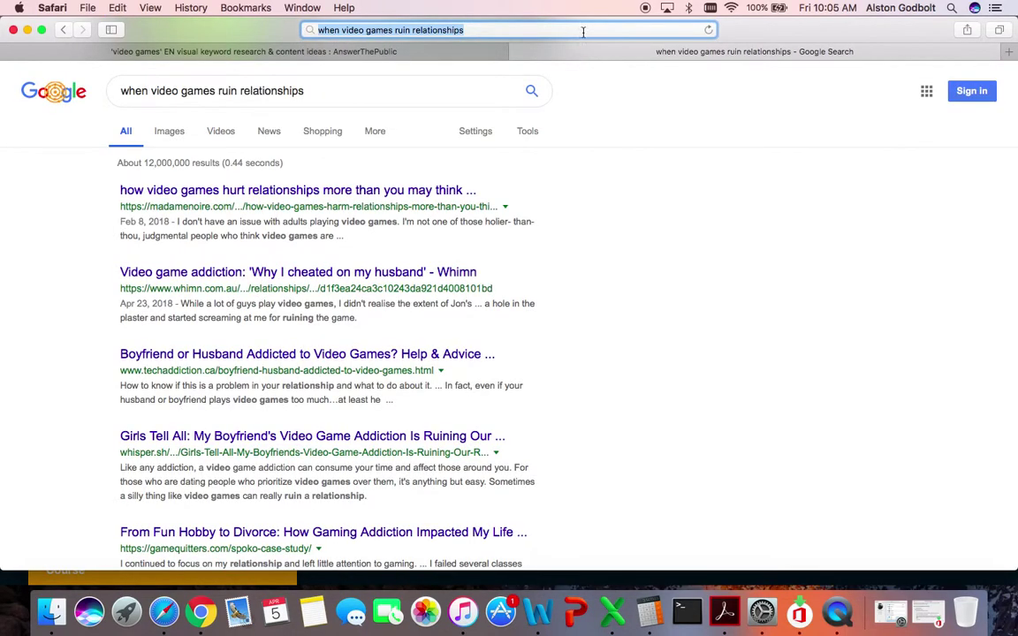
Look through the Google results and expand the related question "What happens when you play too much video games?"
scroll(568, 309, "down", 10)
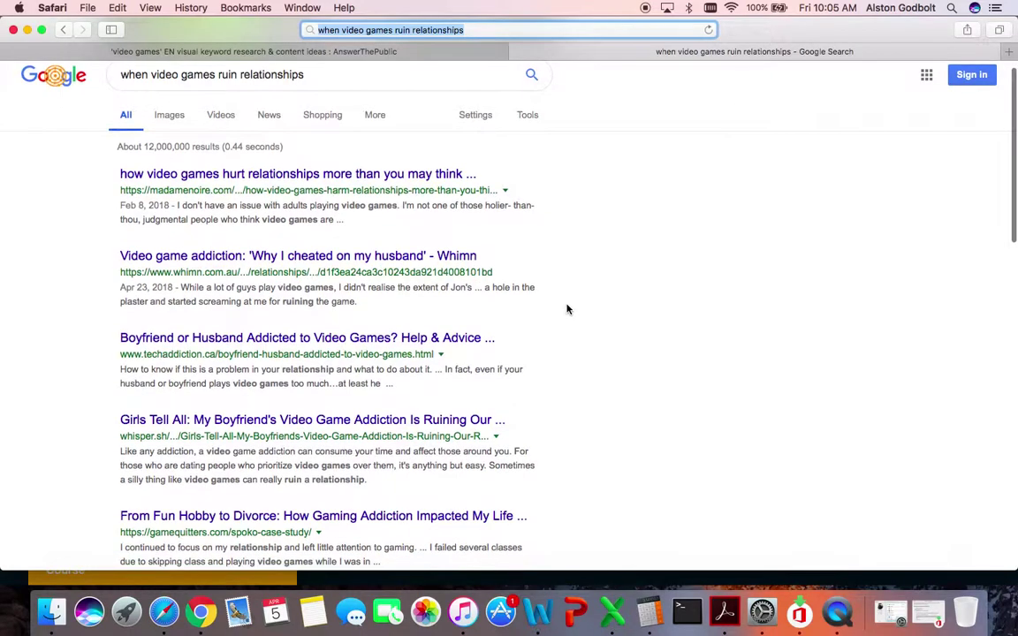
scroll(568, 309, "down", 2)
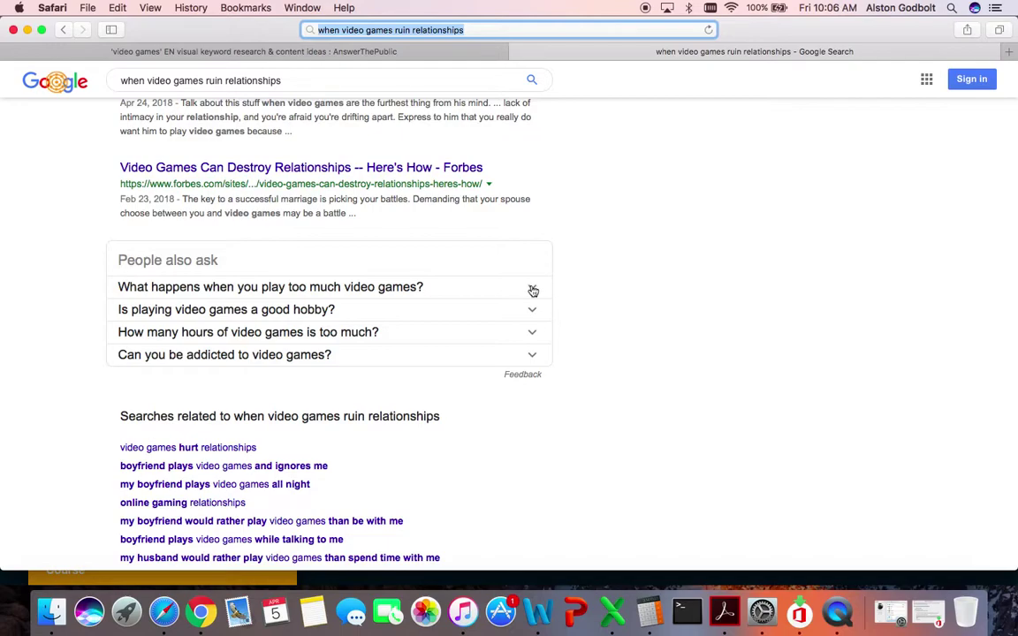
left_click(533, 291)
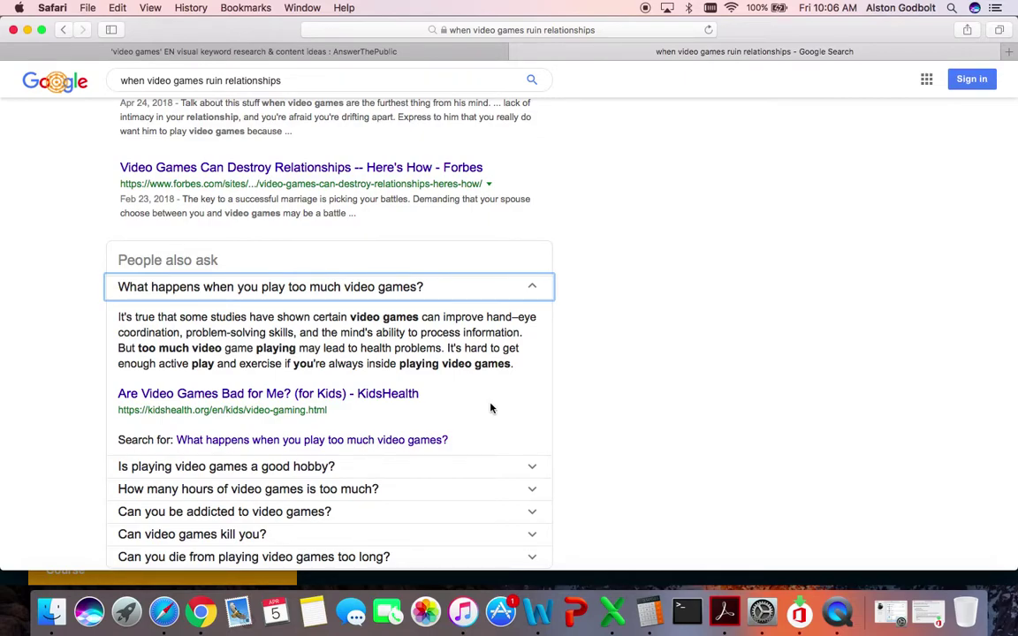
scroll(492, 408, "down", 3)
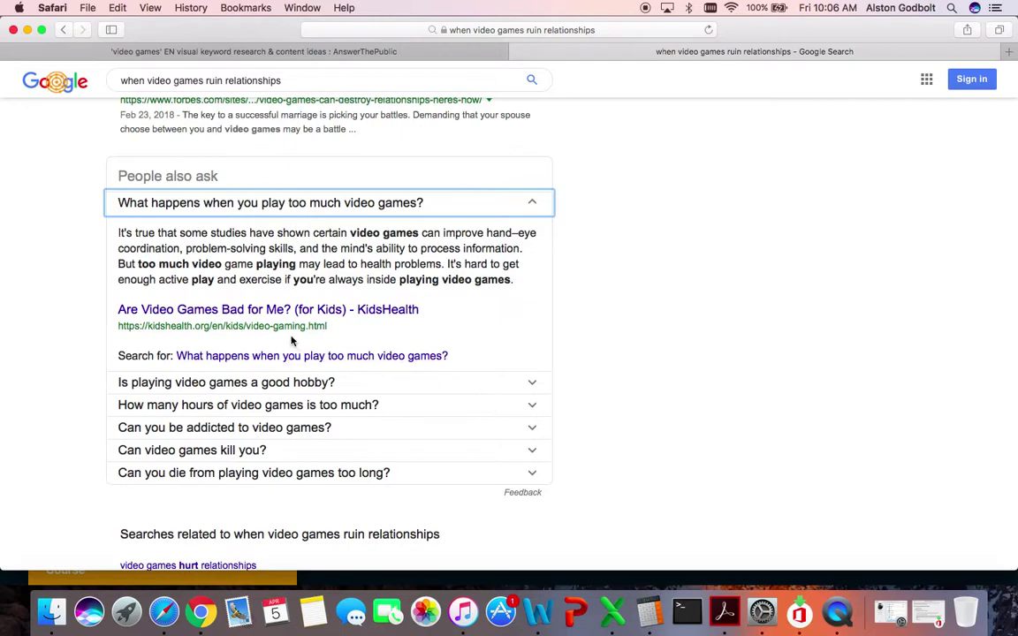
Open the KidsHealth article "Are Video Games Bad for Me?" and look through its full text
left_click(278, 311)
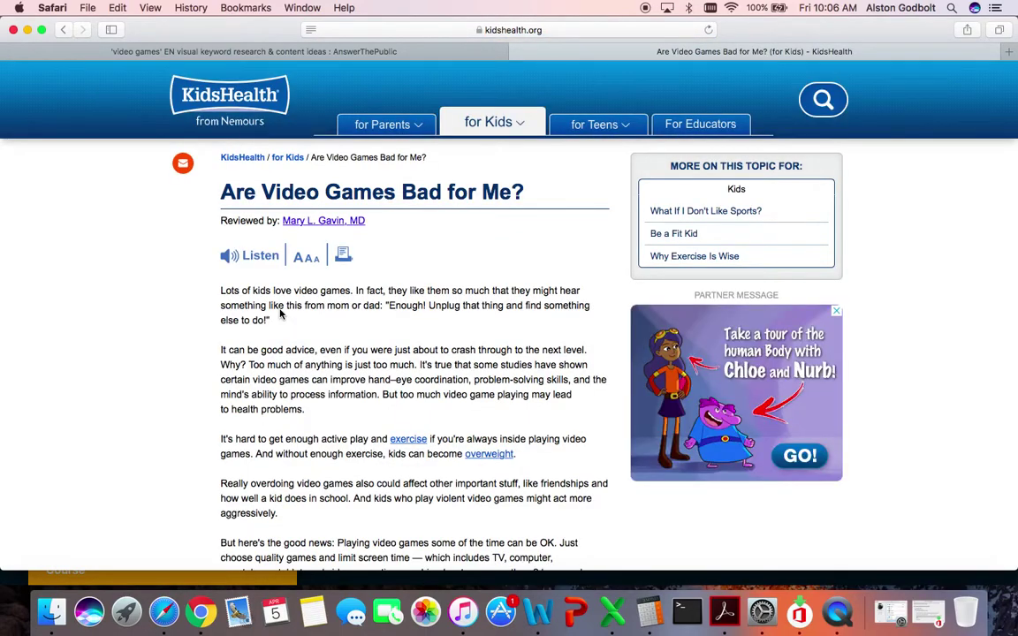
scroll(280, 313, "down", 10)
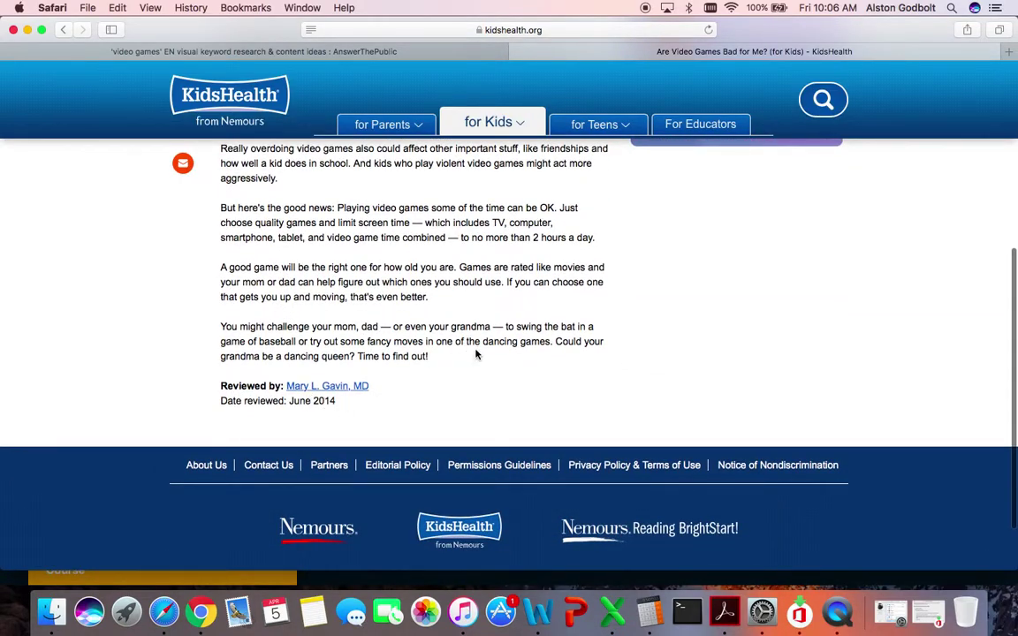
scroll(475, 353, "up", 10)
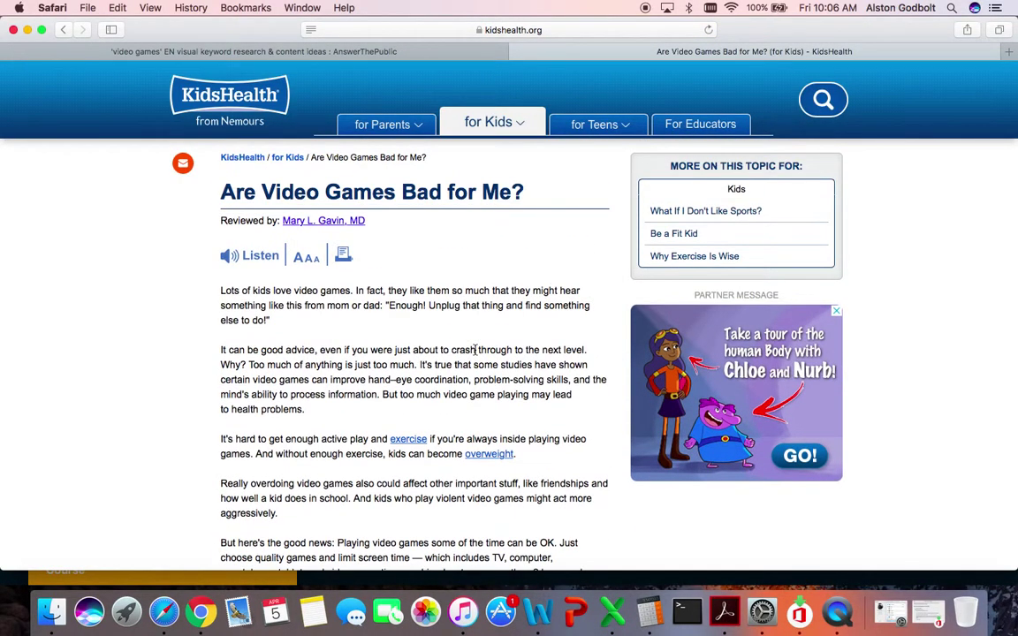
scroll(476, 351, "down", 7)
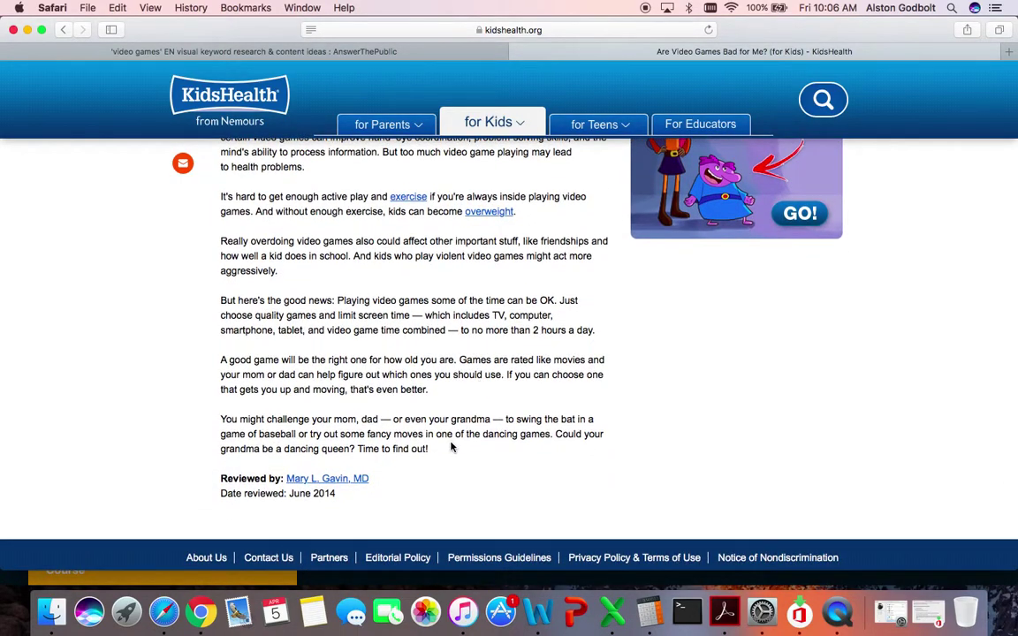
scroll(437, 451, "up", 6)
scroll(431, 456, "down", 1)
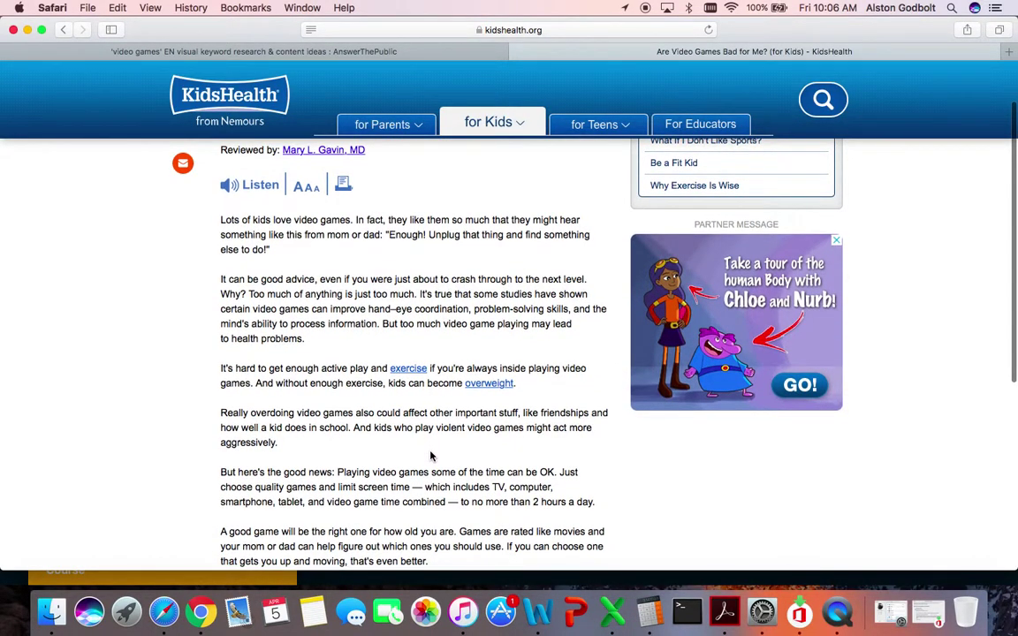
scroll(431, 456, "down", 5)
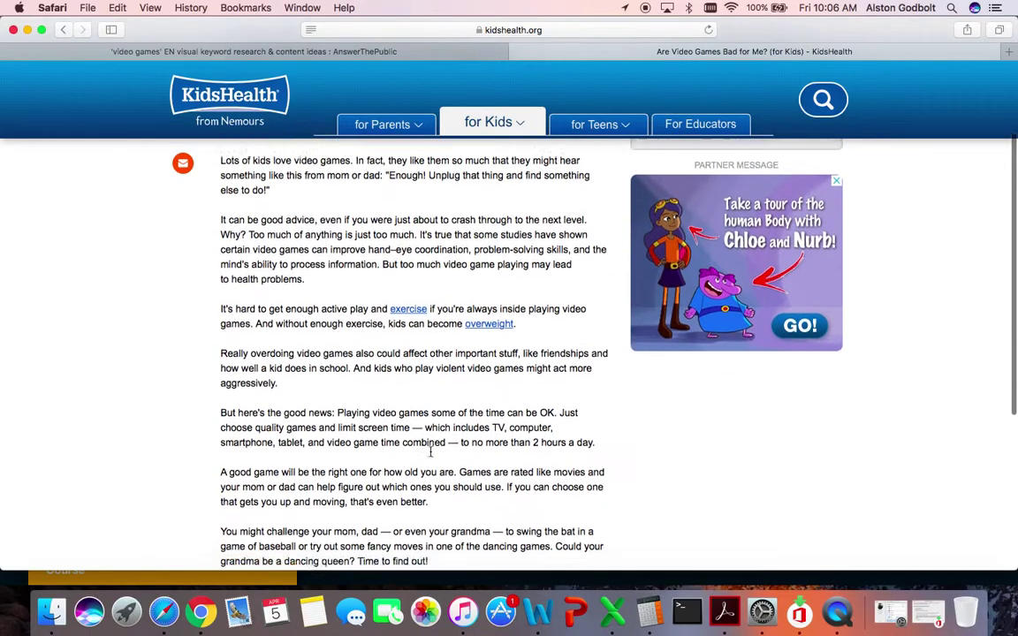
scroll(430, 454, "up", 2)
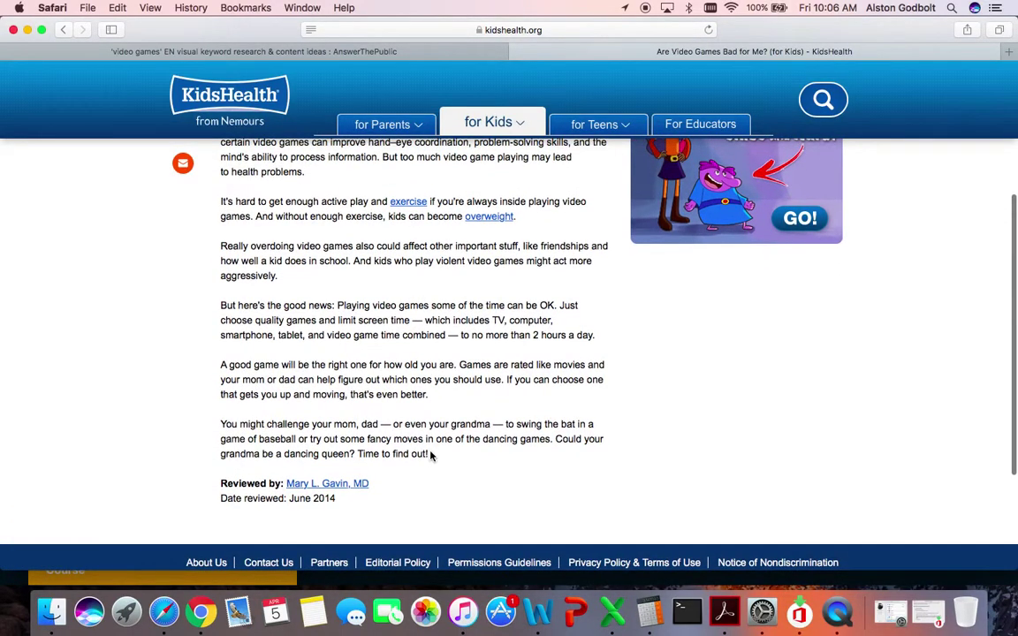
Return from the KidsHealth article to the AnswerThePublic results and review the "which", "who" and "why" question lists for video games
scroll(430, 456, "up", 3)
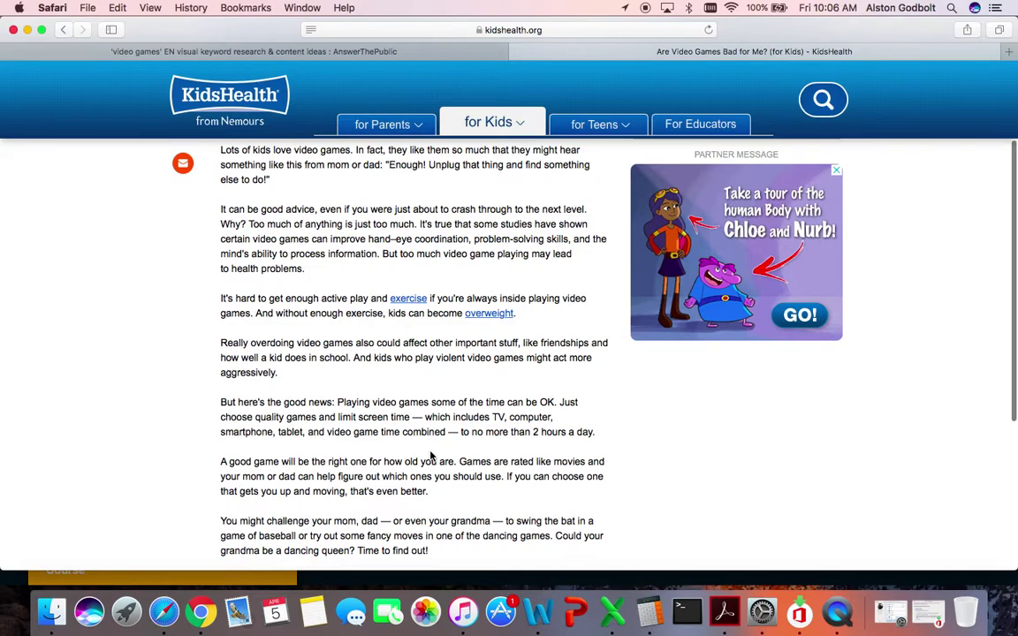
scroll(430, 456, "up", 1)
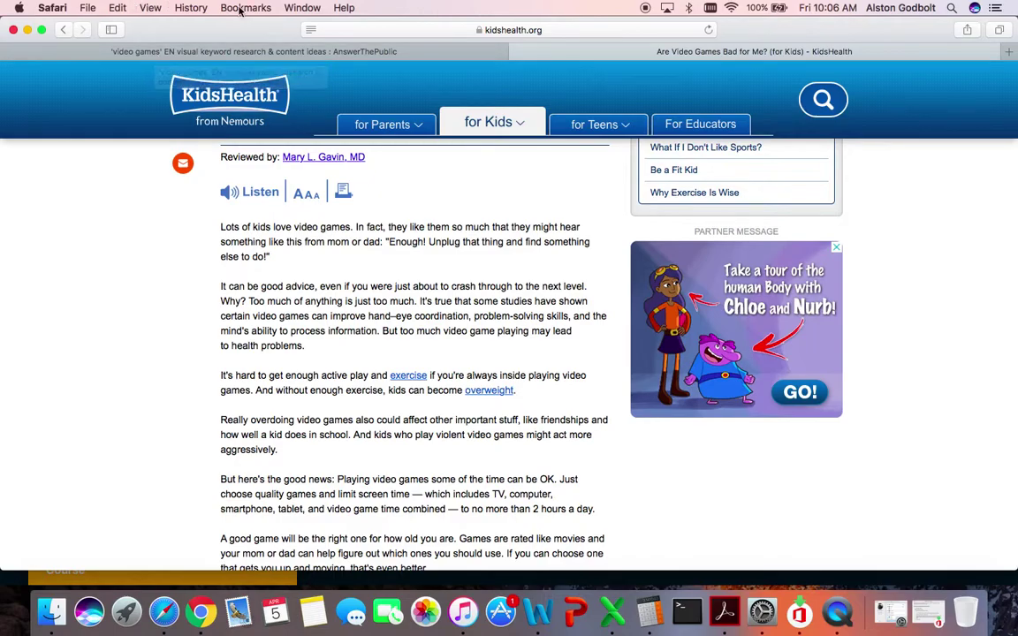
left_click(260, 51)
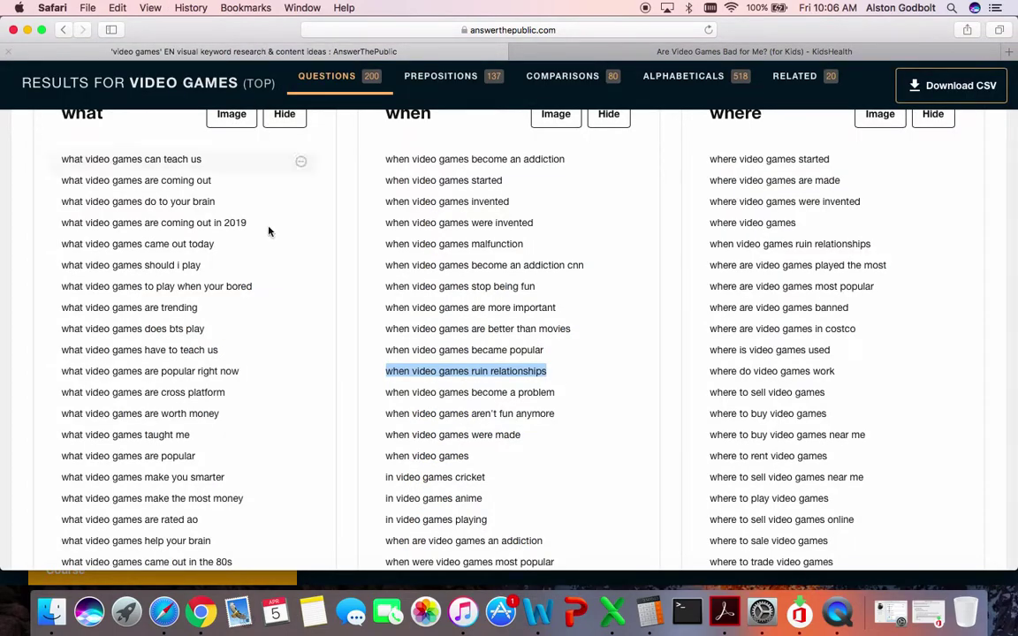
scroll(279, 283, "up", 5)
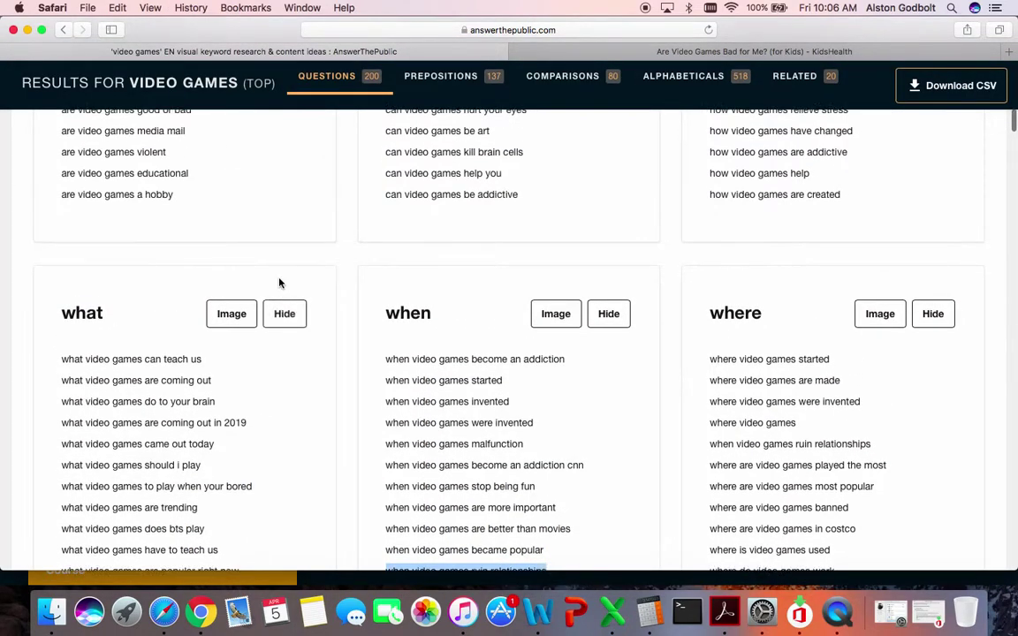
scroll(280, 283, "down", 10)
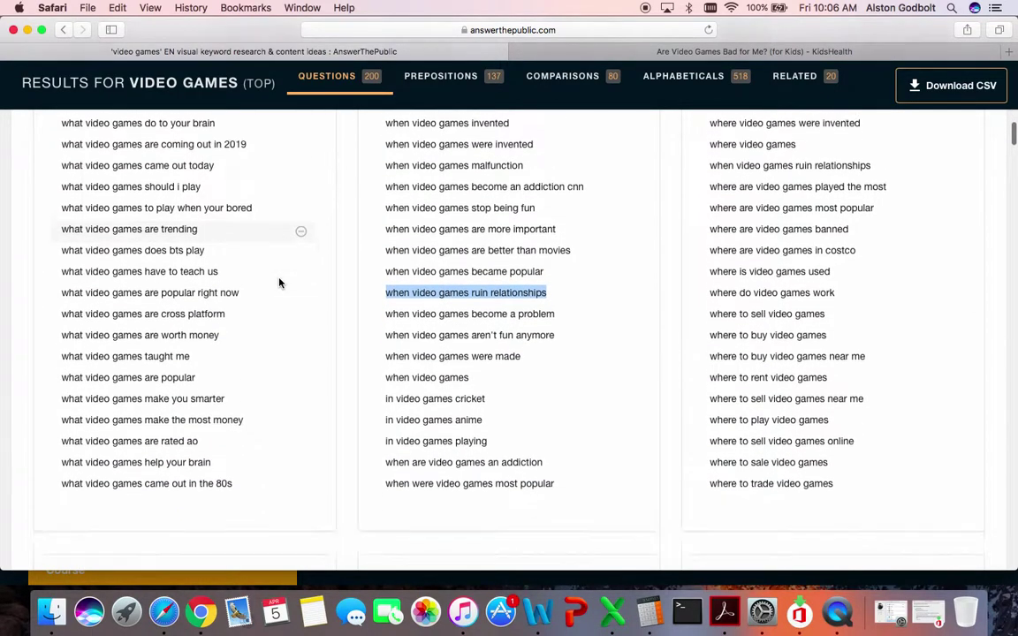
scroll(279, 283, "down", 1)
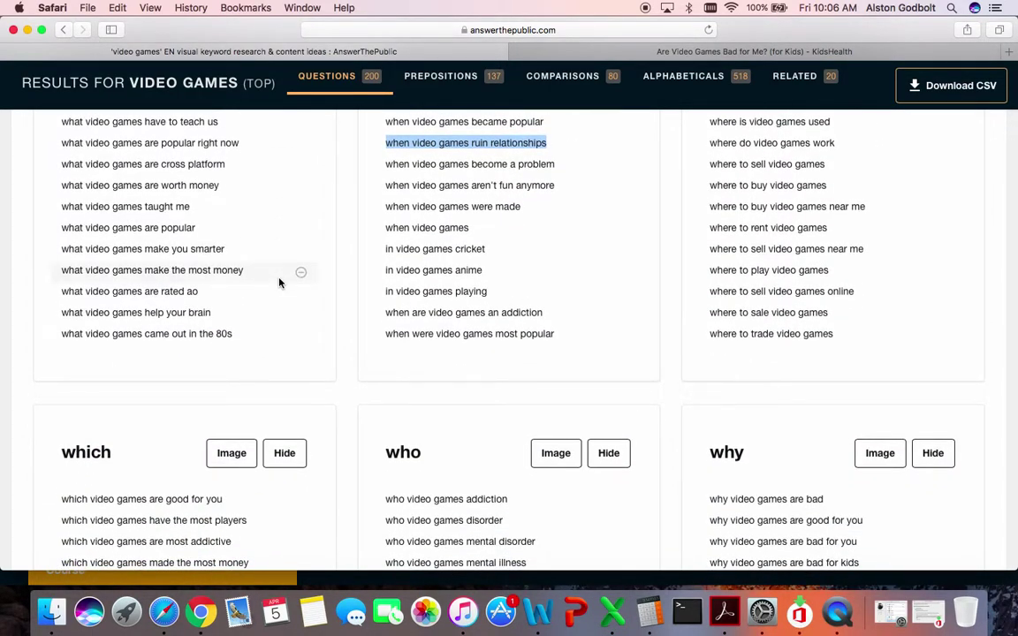
scroll(280, 283, "down", 5)
scroll(279, 283, "down", 3)
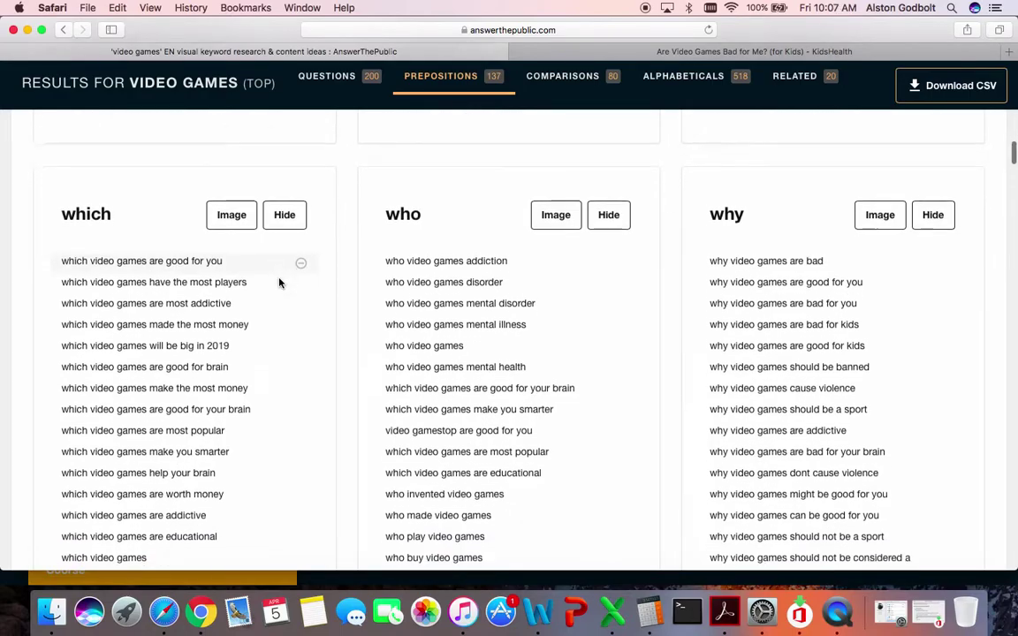
scroll(279, 283, "down", 2)
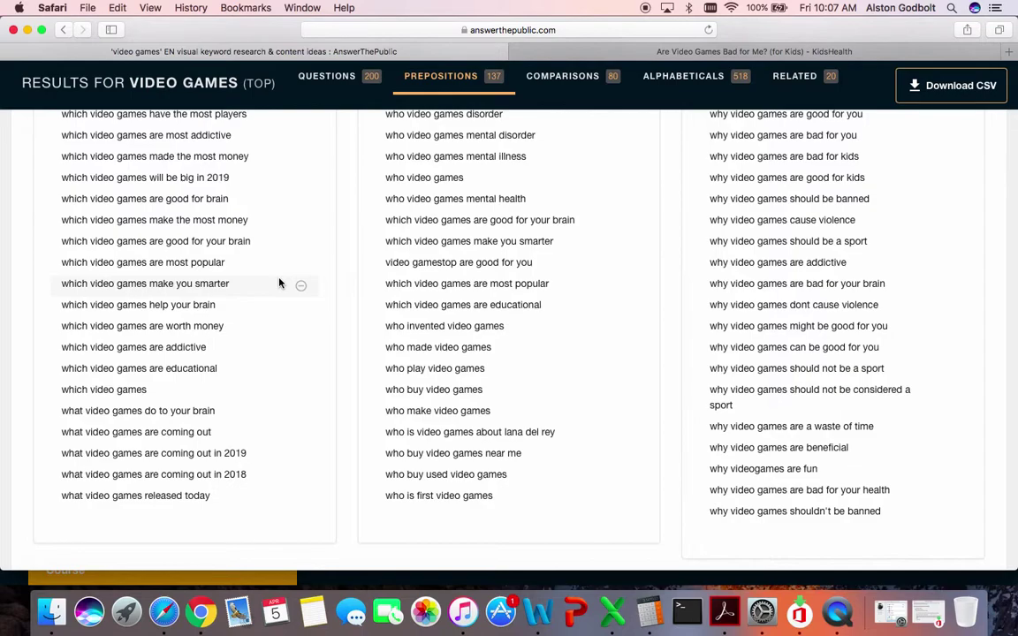
scroll(279, 283, "down", 2)
scroll(279, 283, "up", 2)
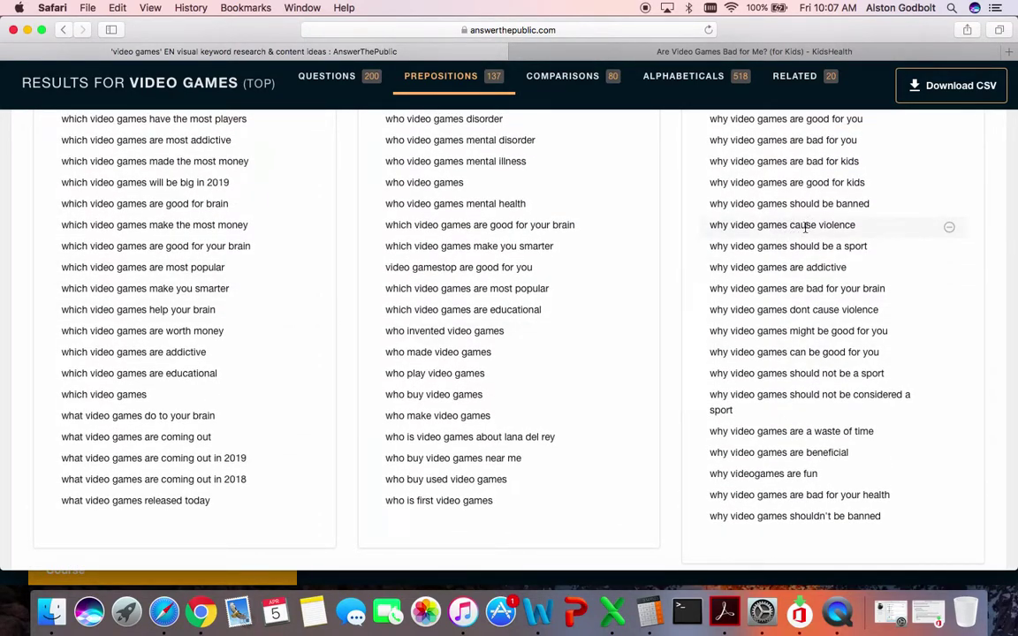
Copy the question "why video games cause violence" and search Google for it in place of the KidsHealth article
left_click_drag(711, 226, 847, 226)
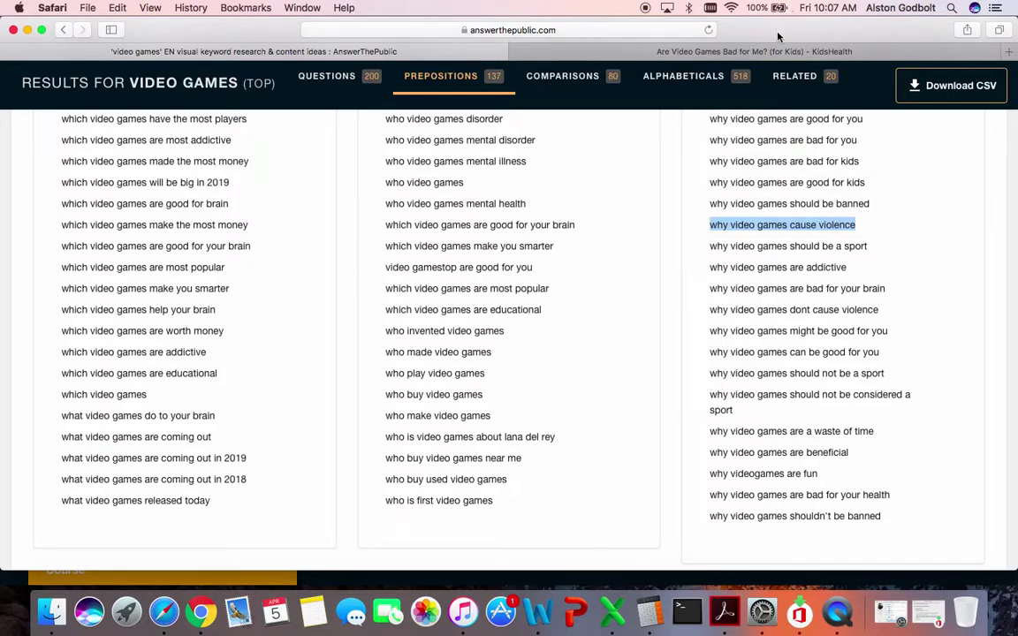
left_click(694, 50)
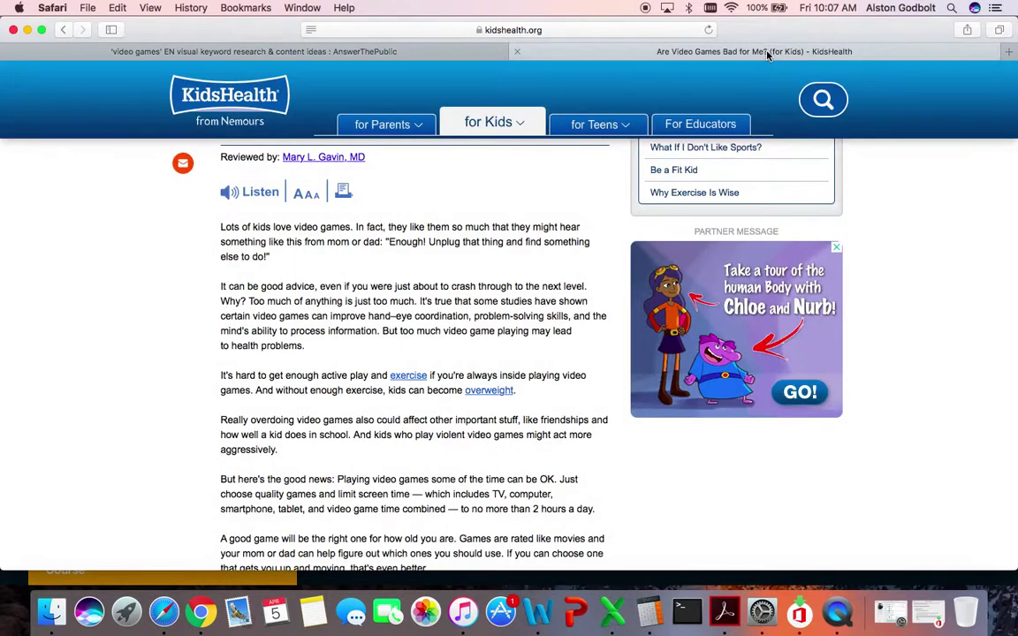
left_click(582, 30)
type("why video games cause violence")
key("Return")
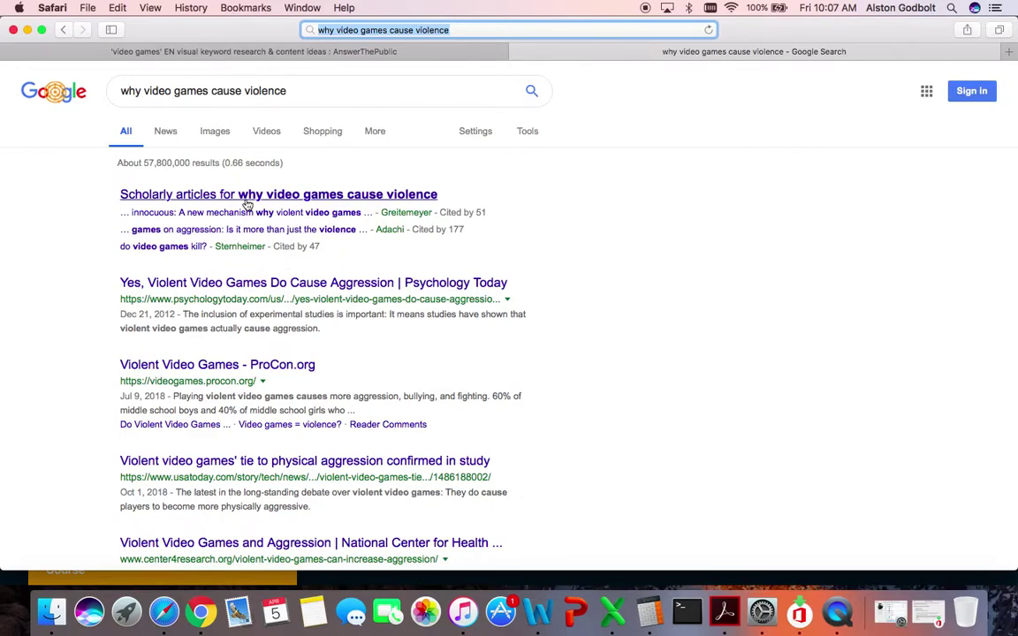
Go back to the AnswerThePublic results and show the video games prepositions as data lists
left_click(202, 50)
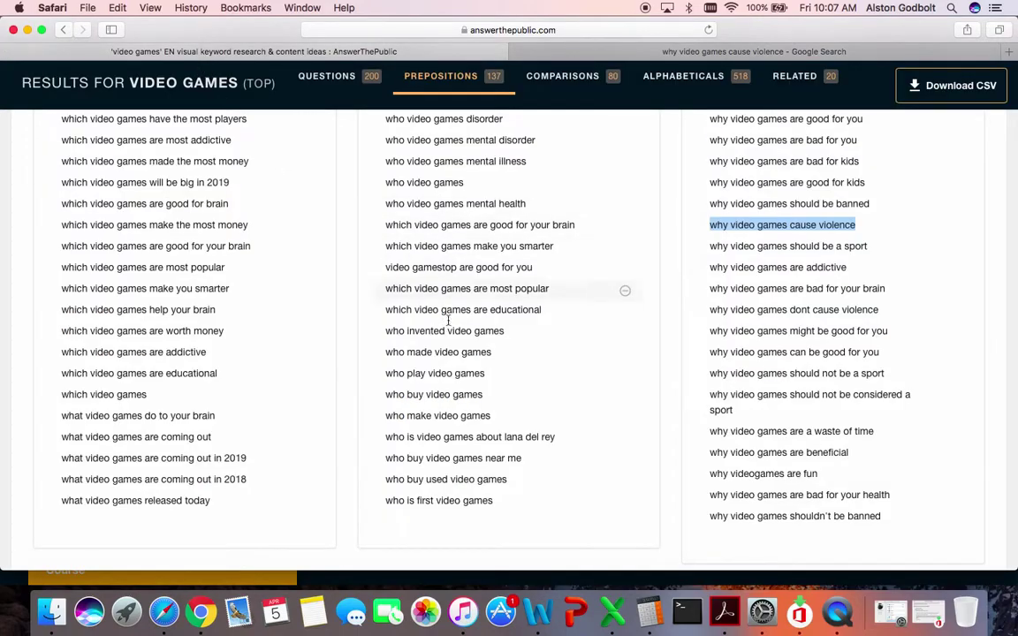
scroll(445, 364, "down", 10)
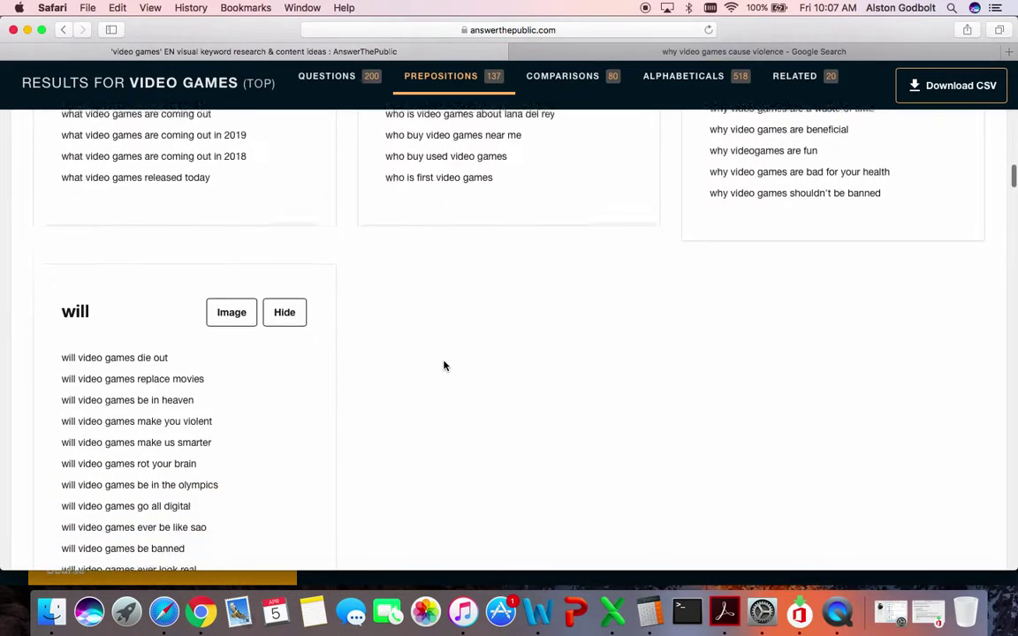
scroll(445, 363, "down", 6)
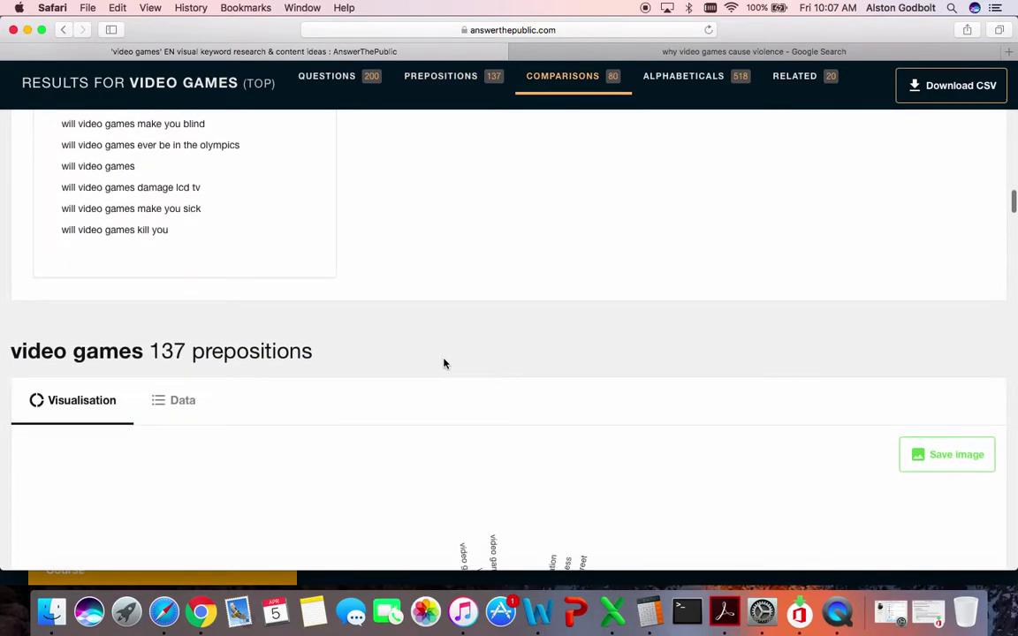
left_click(182, 292)
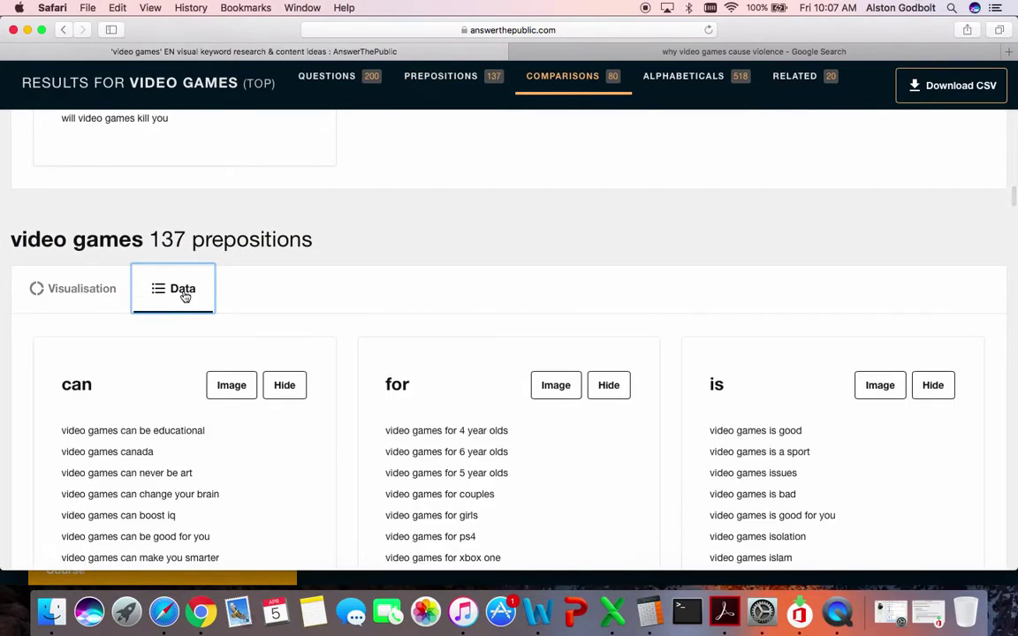
Review the "can", "for" and "is" preposition lists for video games for possible content topics
scroll(361, 449, "down", 2)
scroll(362, 449, "down", 4)
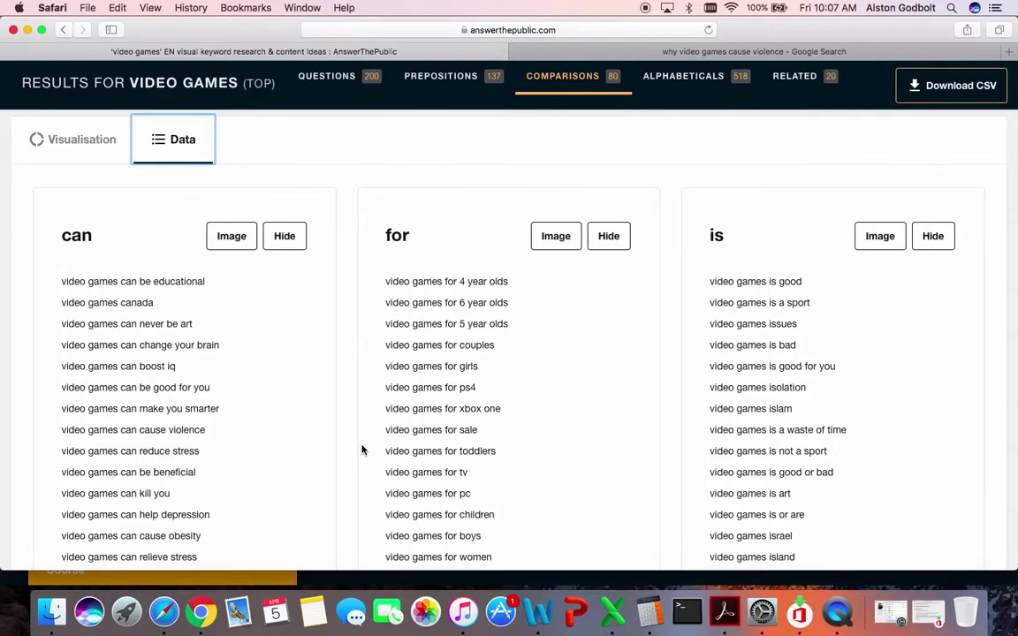
scroll(362, 449, "down", 5)
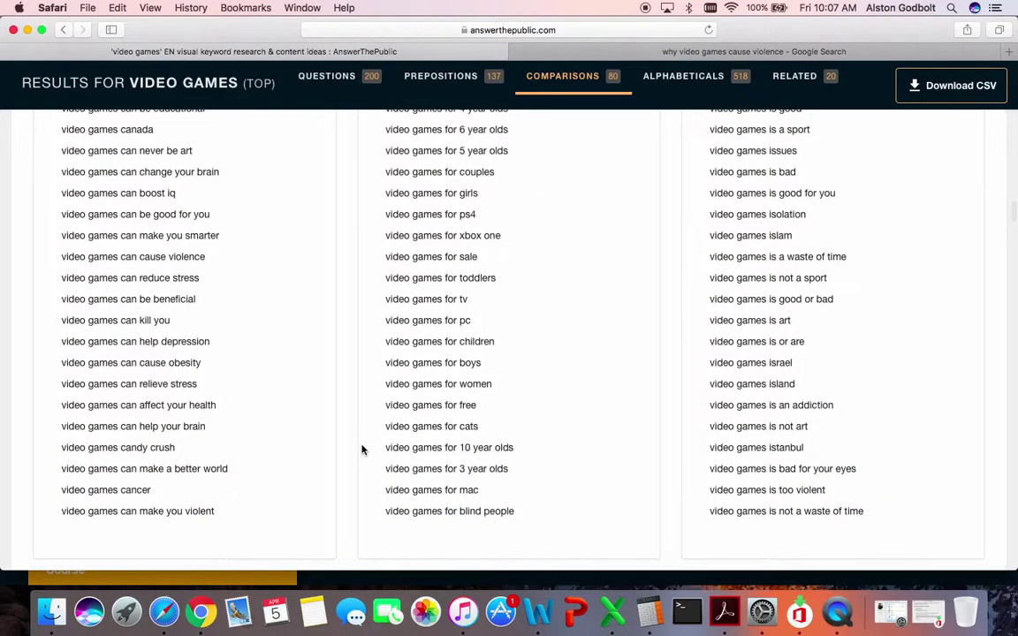
scroll(362, 449, "down", 2)
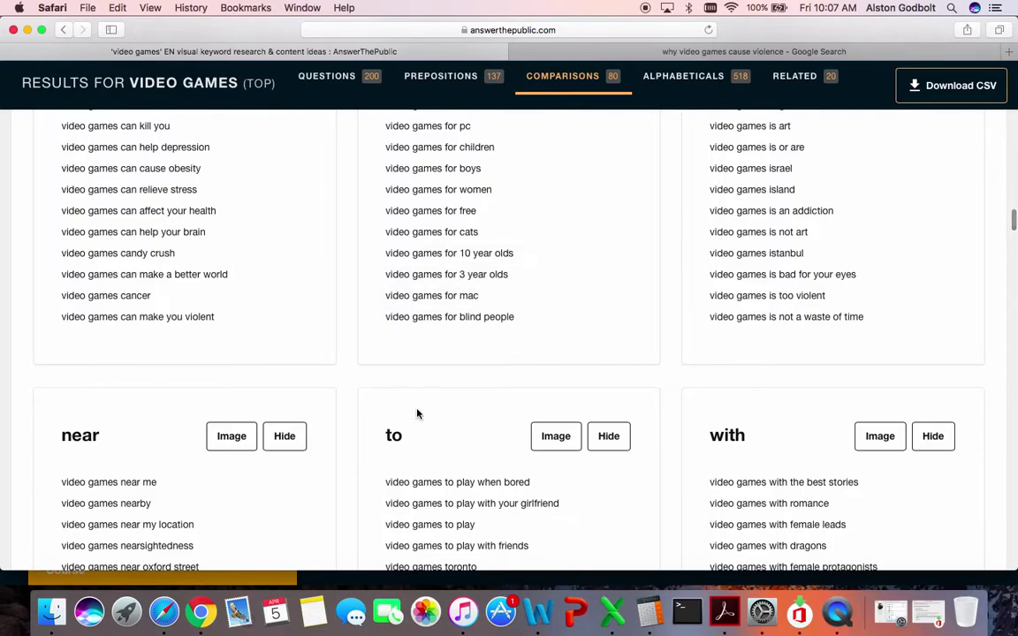
scroll(415, 414, "down", 1)
scroll(416, 414, "up", 5)
scroll(417, 412, "up", 3)
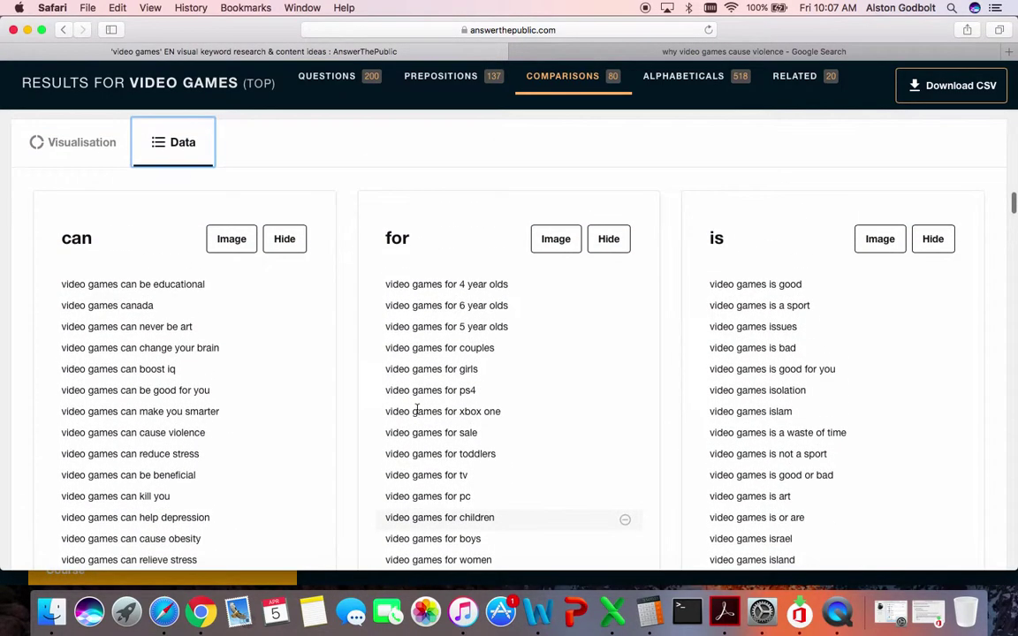
scroll(415, 409, "down", 1)
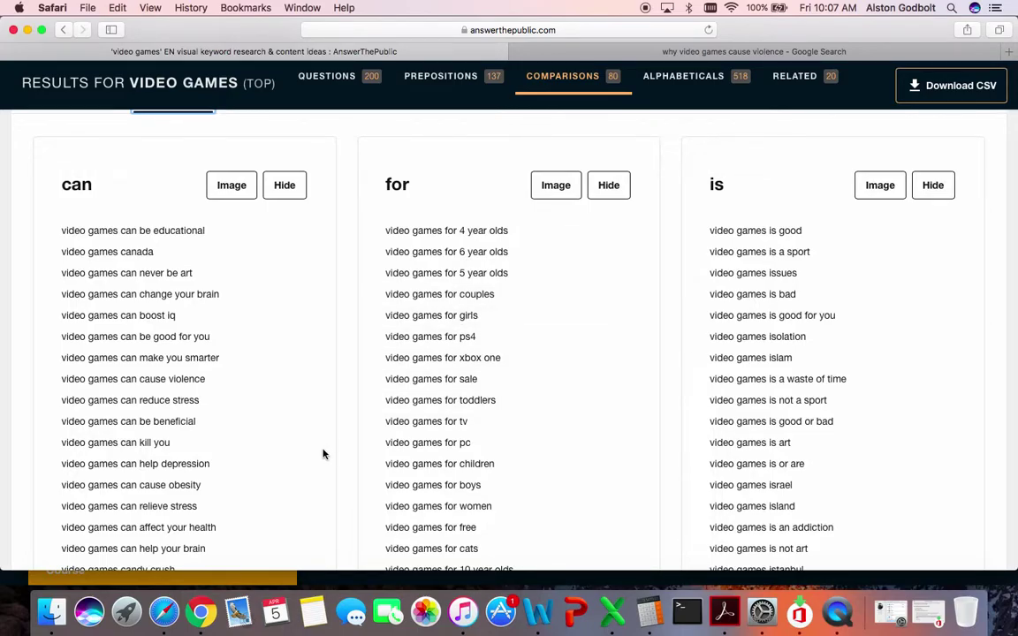
scroll(324, 454, "down", 5)
scroll(324, 455, "up", 3)
scroll(323, 454, "up", 3)
scroll(323, 454, "down", 2)
scroll(324, 455, "down", 3)
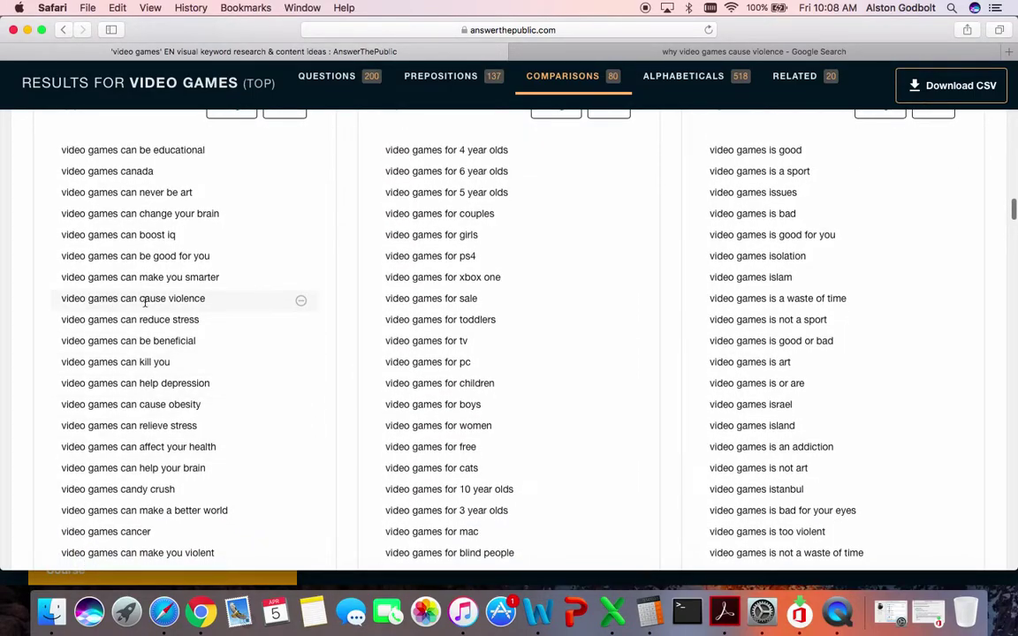
scroll(221, 375, "down", 5)
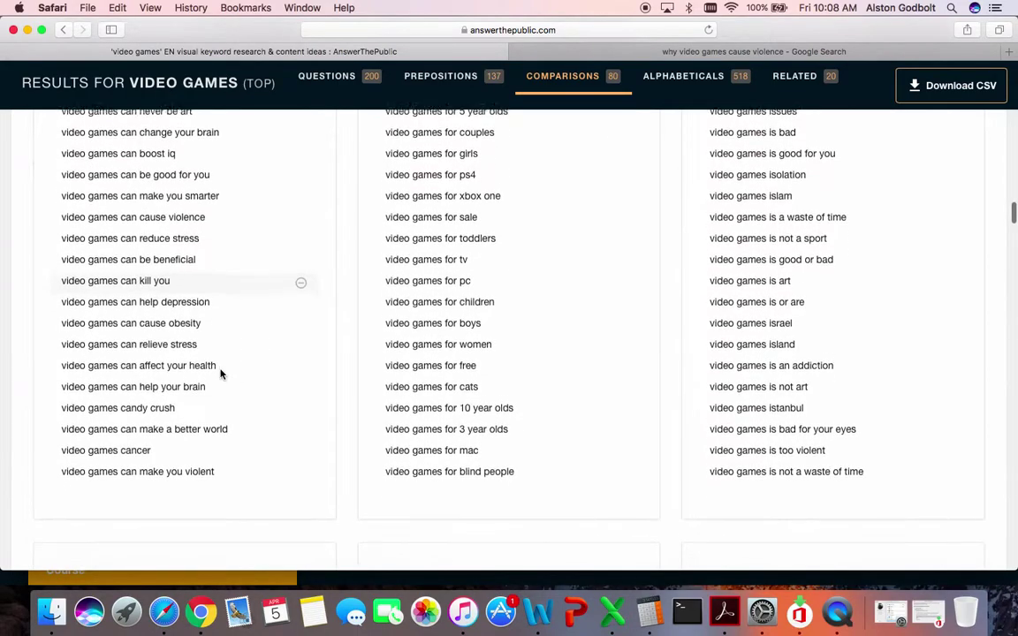
scroll(221, 374, "down", 2)
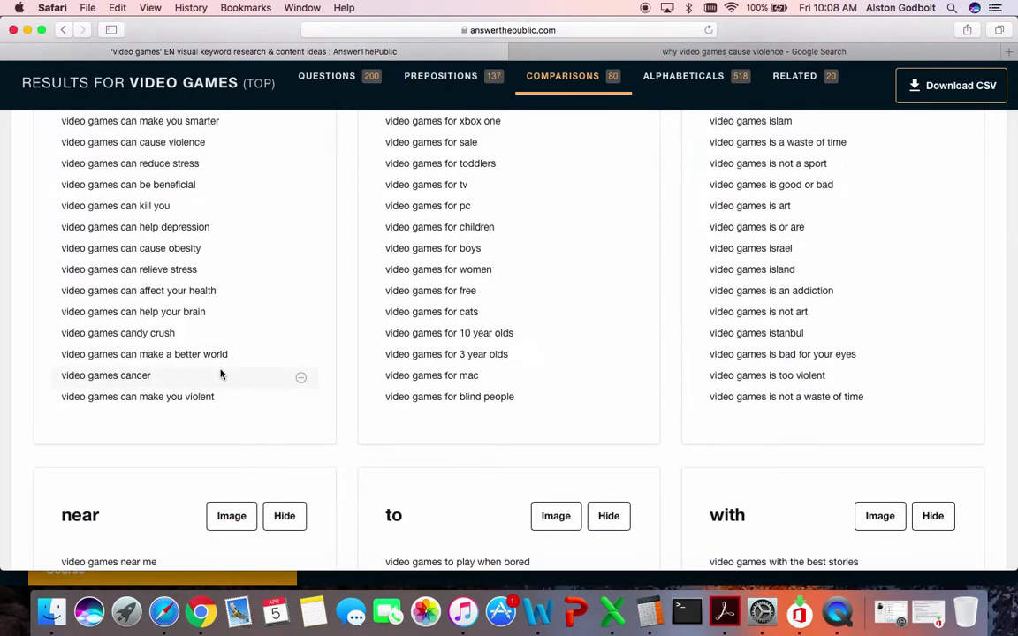
scroll(221, 375, "down", 1)
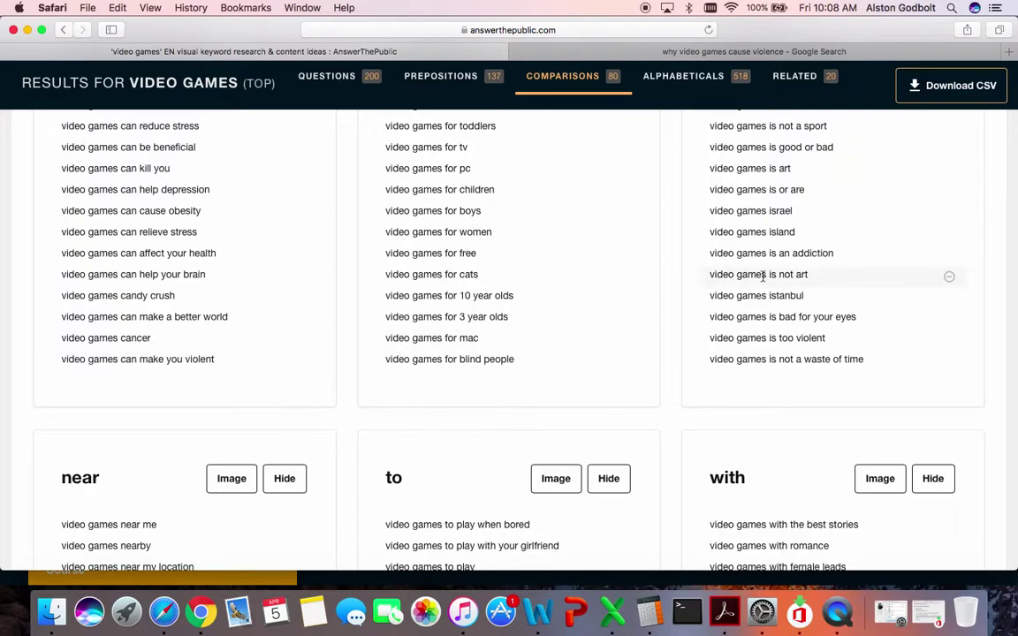
scroll(636, 375, "down", 2)
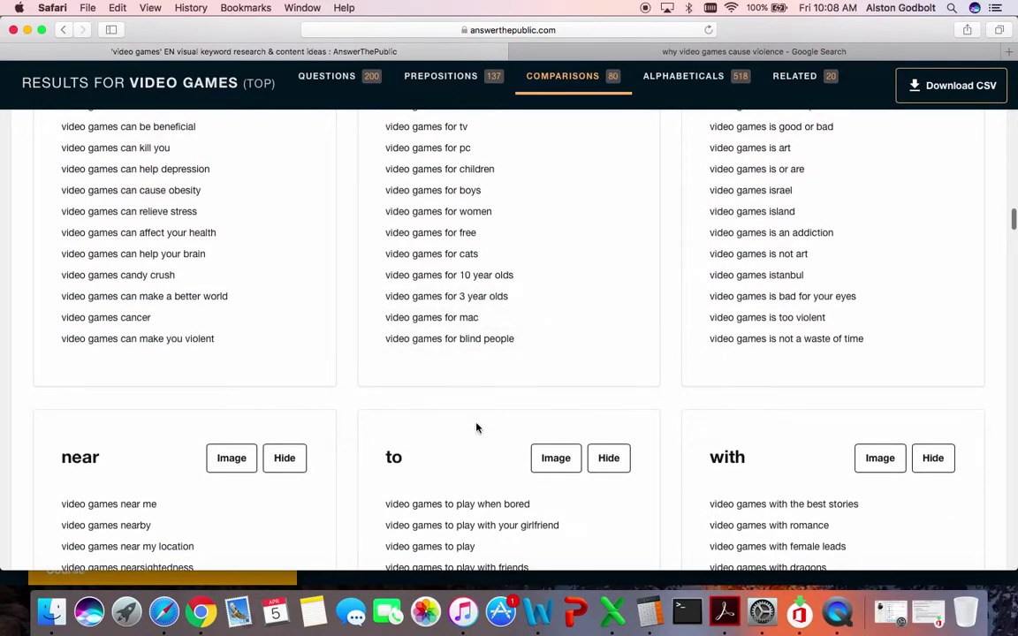
Skim the remaining preposition lists and show the video games comparisons as data lists
scroll(478, 427, "down", 8)
scroll(477, 427, "down", 15)
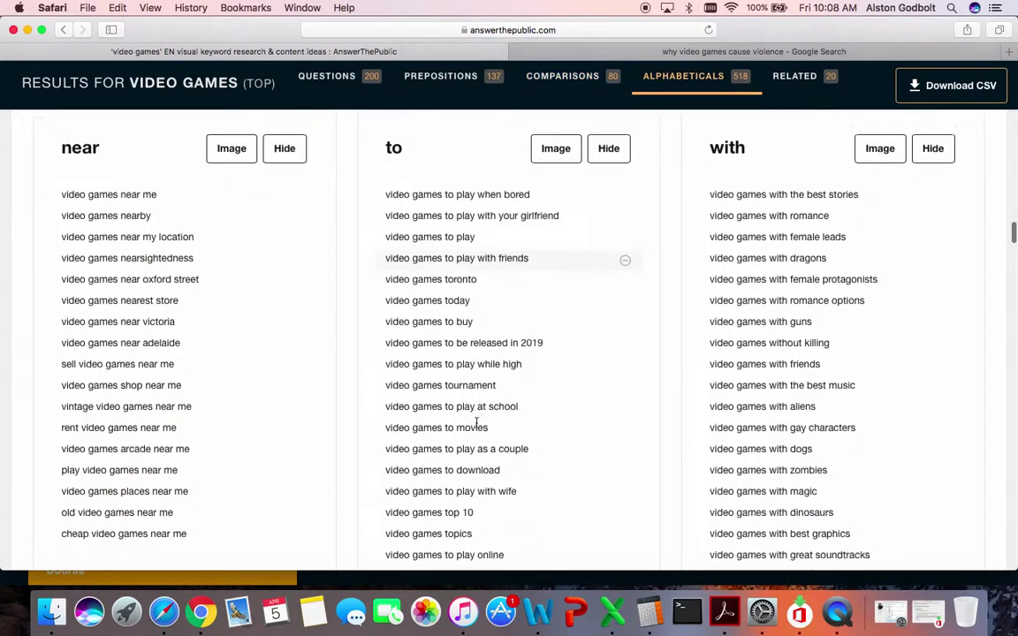
scroll(476, 423, "down", 20)
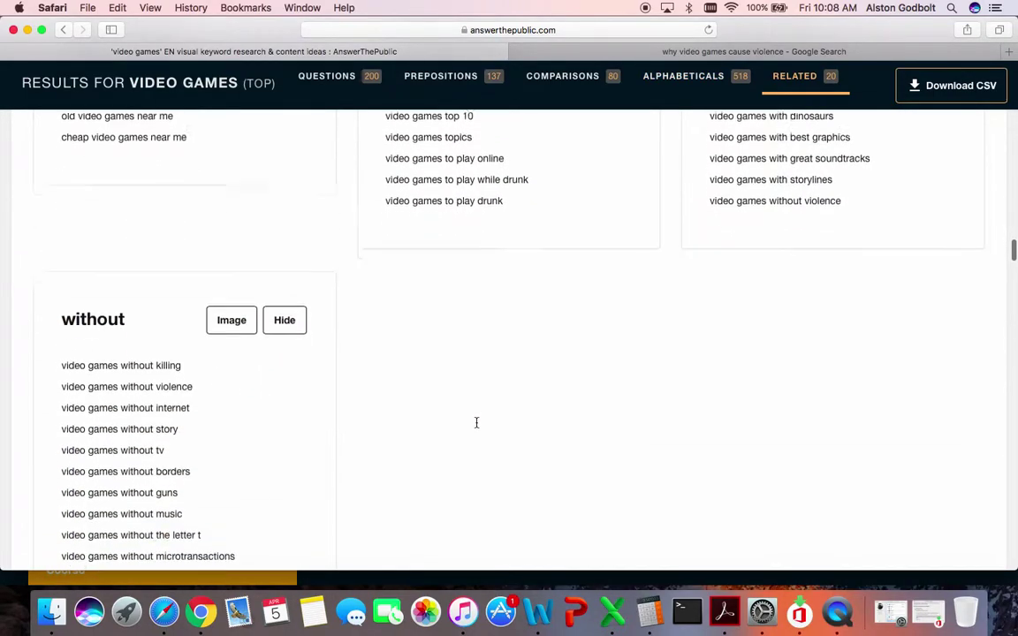
scroll(477, 423, "down", 10)
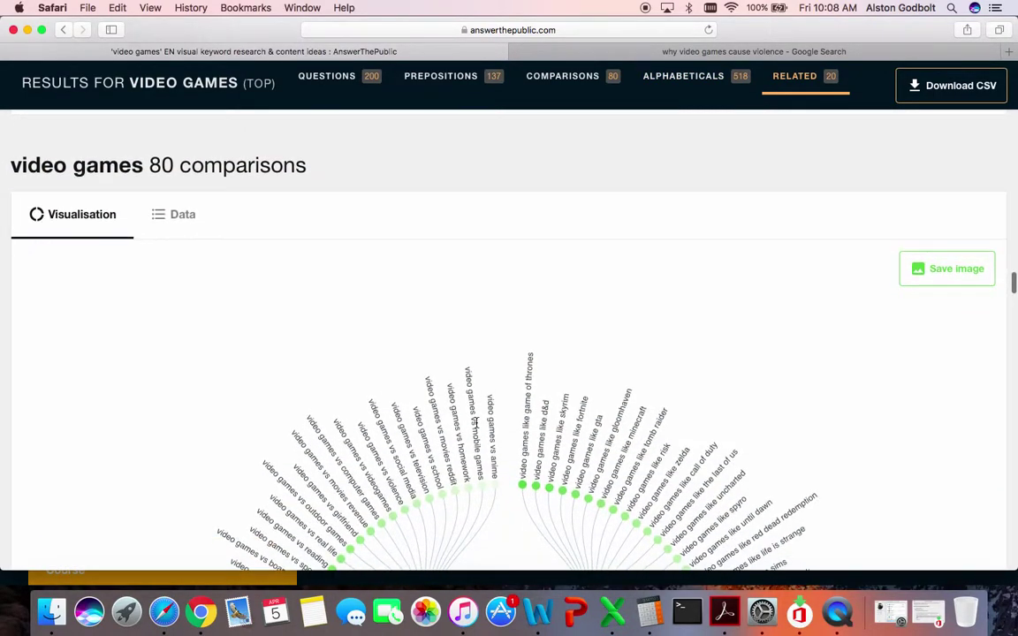
left_click(185, 219)
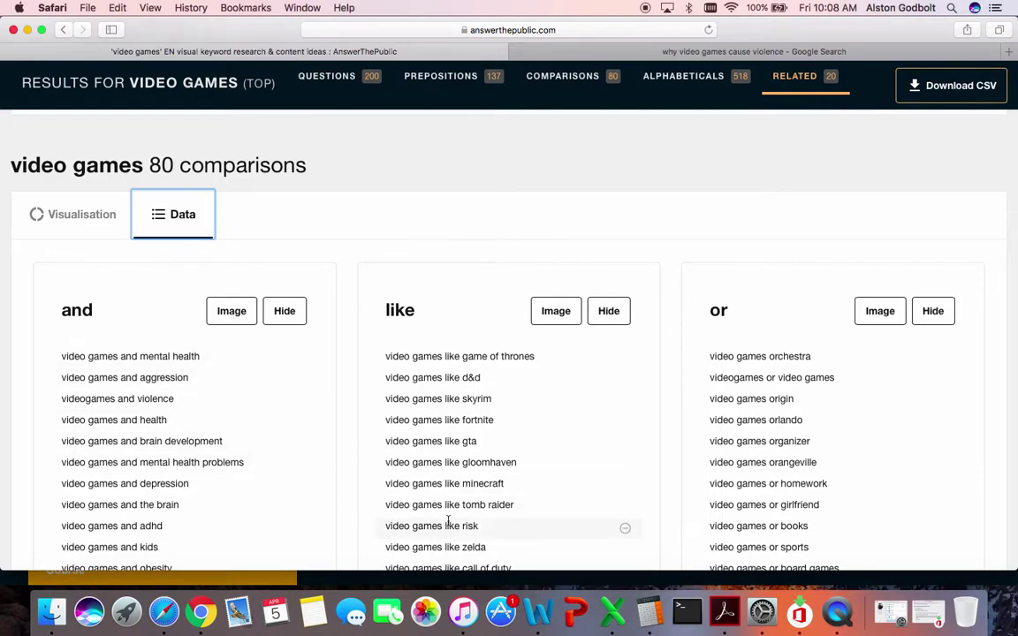
Review the "and", "like" and "or" comparison lists for video games
scroll(448, 521, "down", 3)
scroll(448, 521, "down", 1)
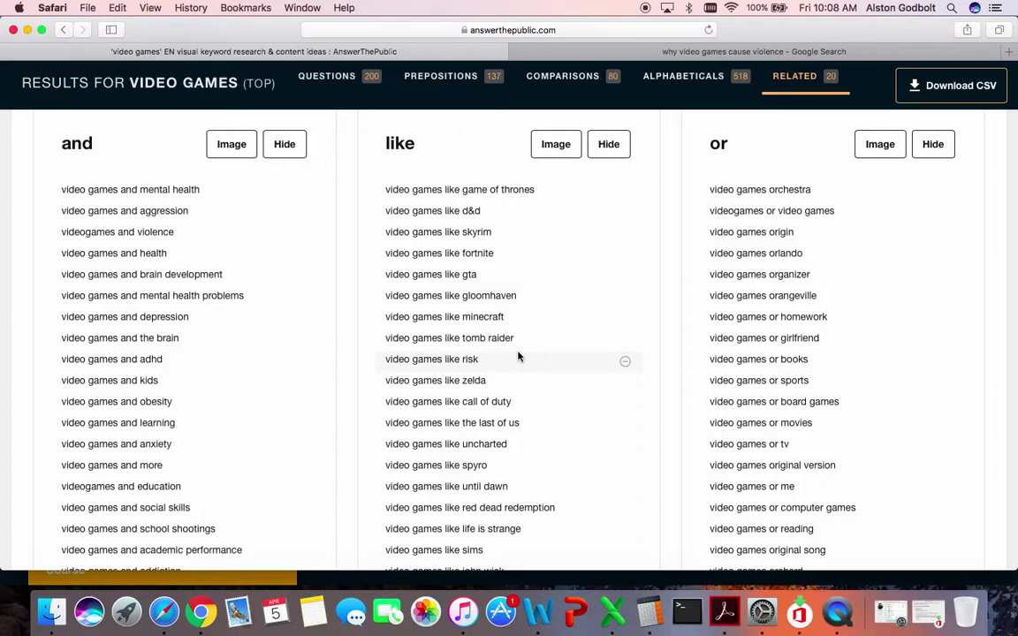
scroll(518, 356, "down", 1)
scroll(519, 356, "up", 1)
scroll(518, 356, "down", 3)
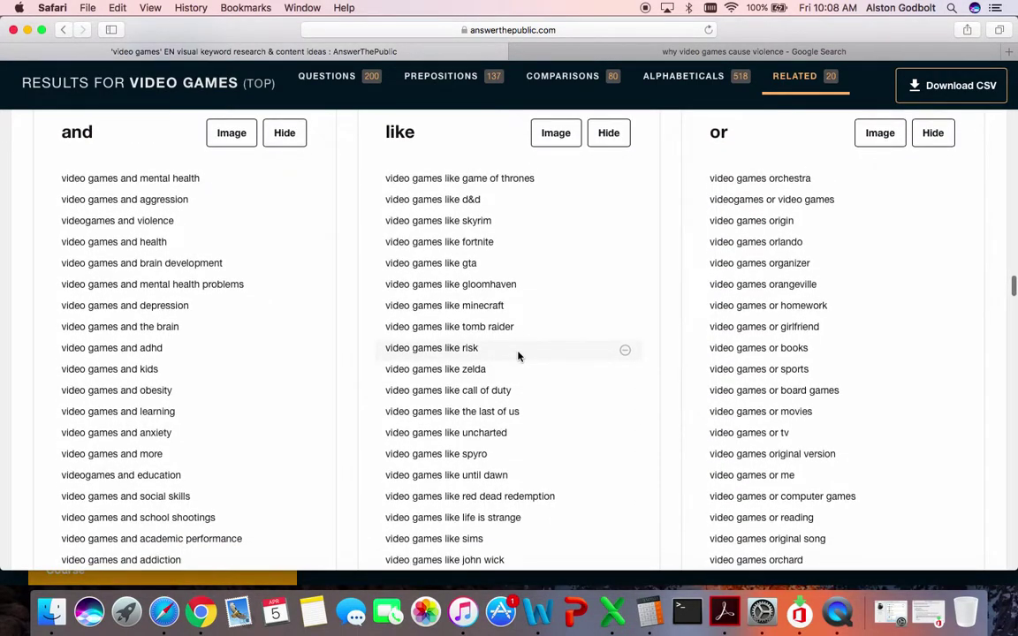
scroll(518, 356, "down", 3)
scroll(519, 356, "up", 4)
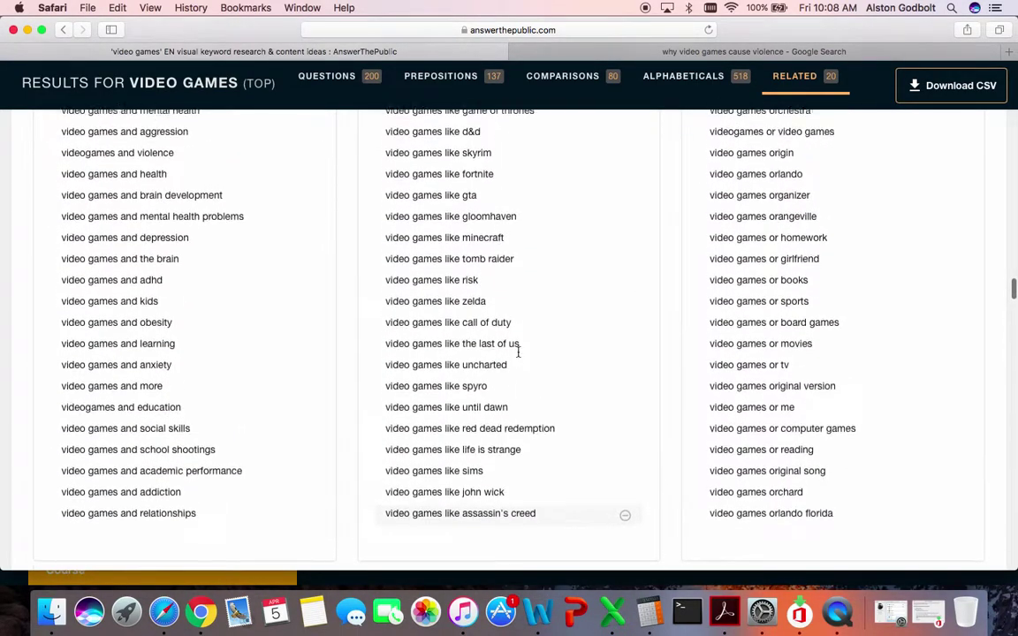
scroll(519, 356, "up", 4)
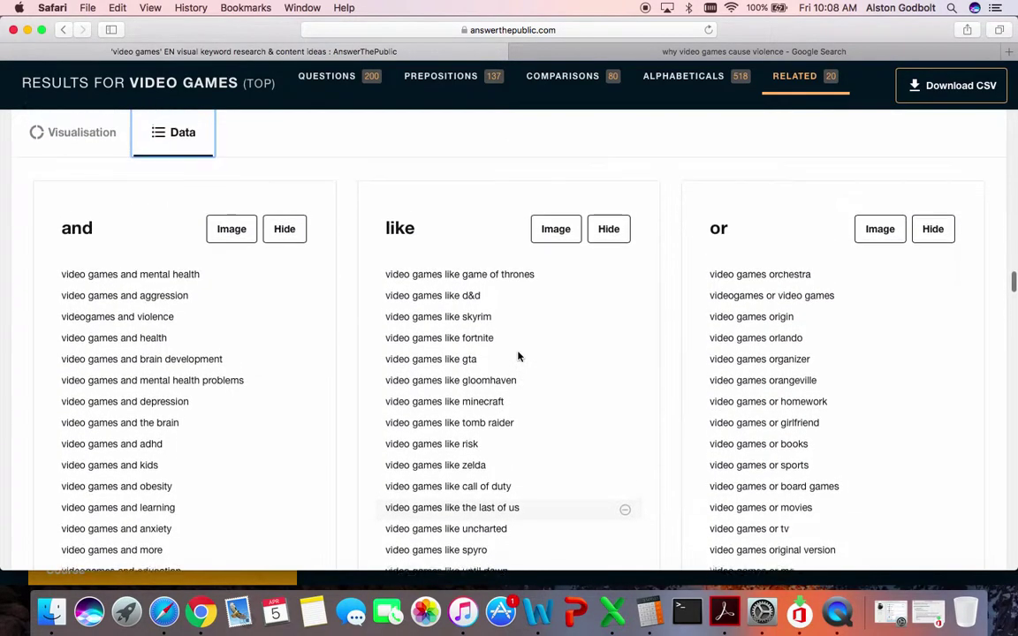
scroll(519, 357, "up", 2)
scroll(518, 353, "down", 4)
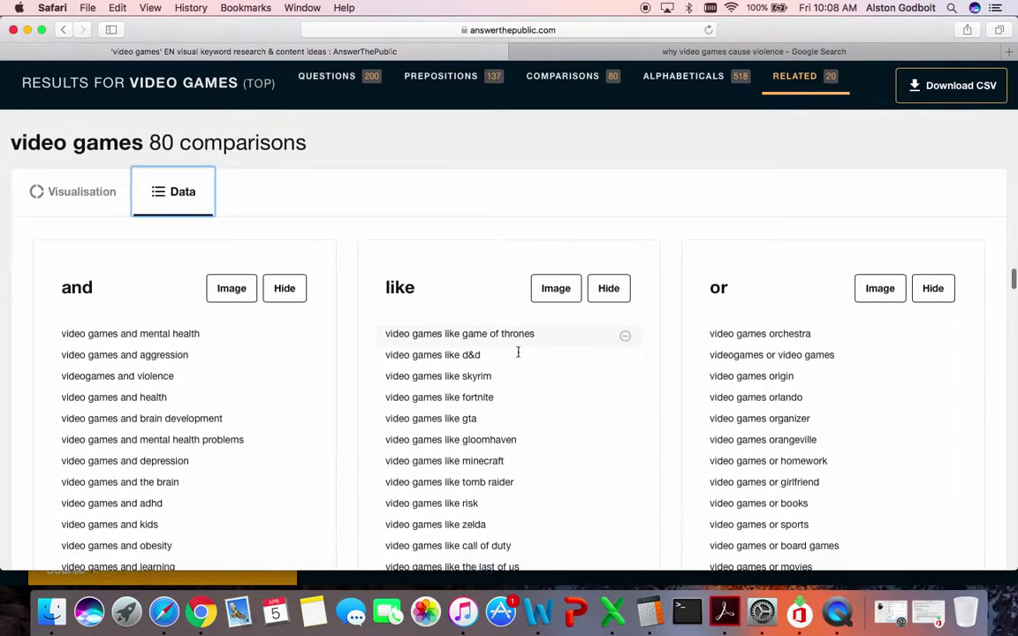
Look further through the "and", "like" and "or" comparison lists for video games, down to their last entries
scroll(517, 353, "down", 1)
scroll(519, 356, "down", 5)
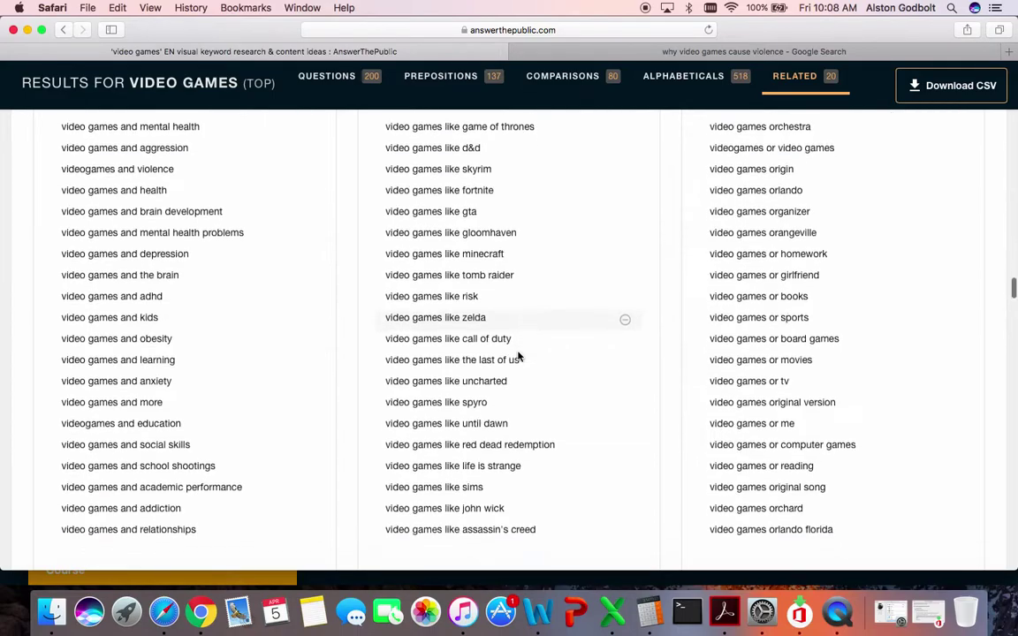
scroll(519, 357, "down", 3)
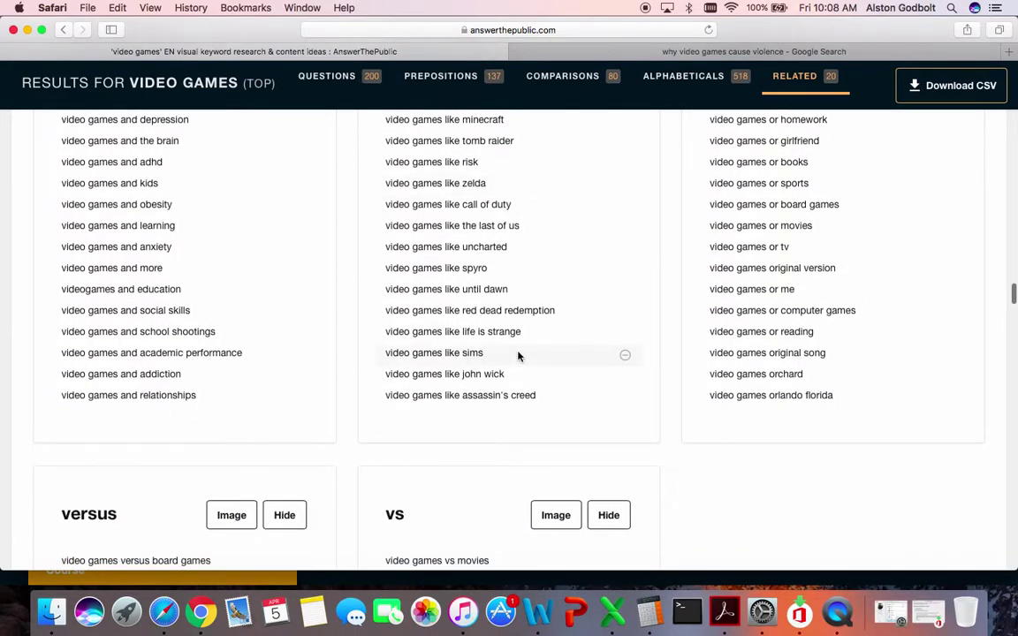
scroll(518, 356, "up", 3)
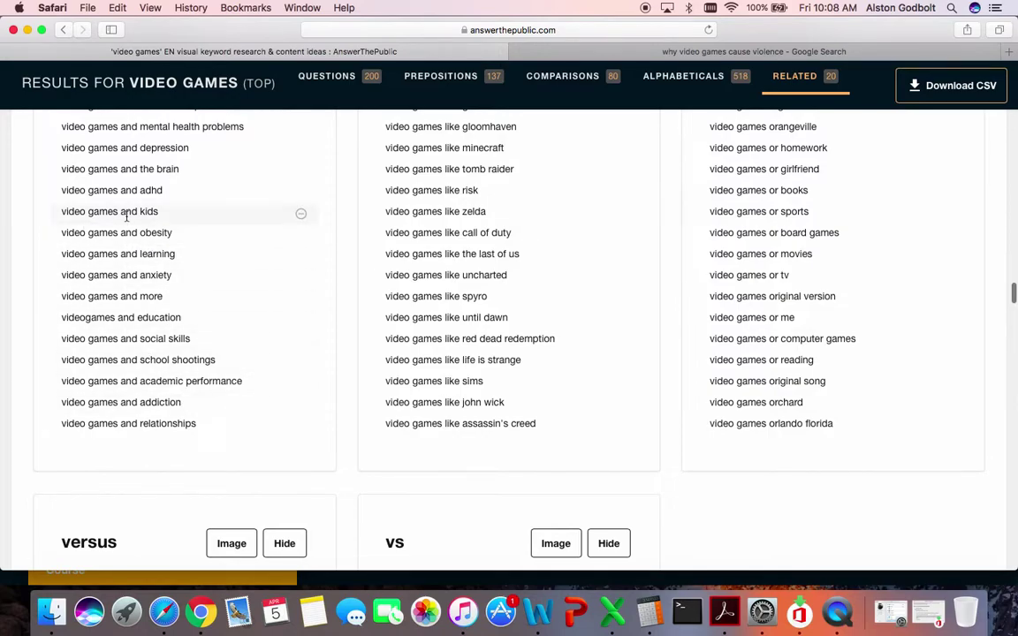
scroll(126, 216, "up", 4)
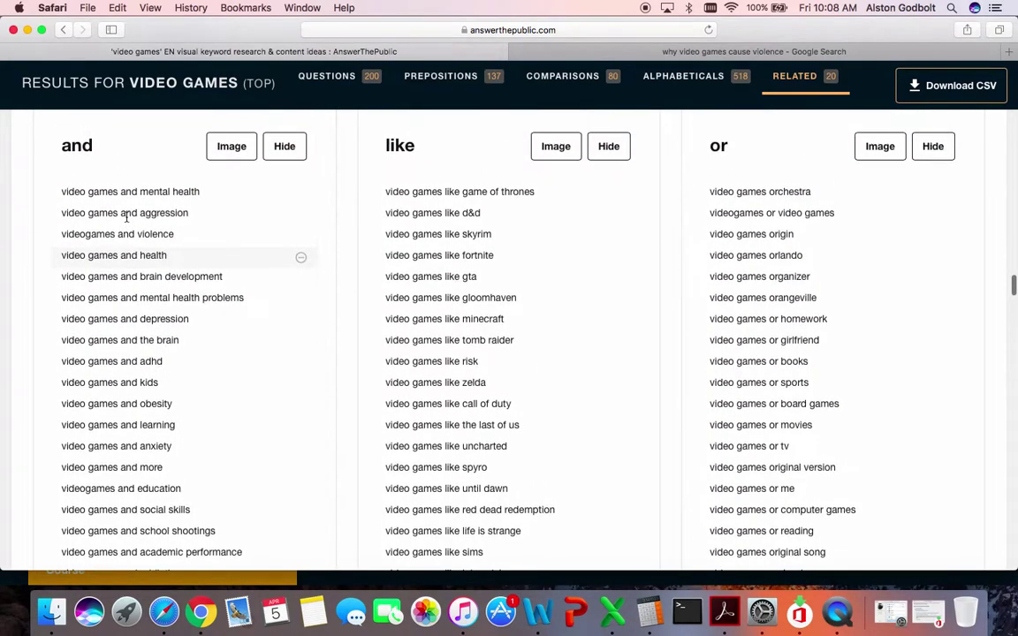
scroll(127, 216, "down", 1)
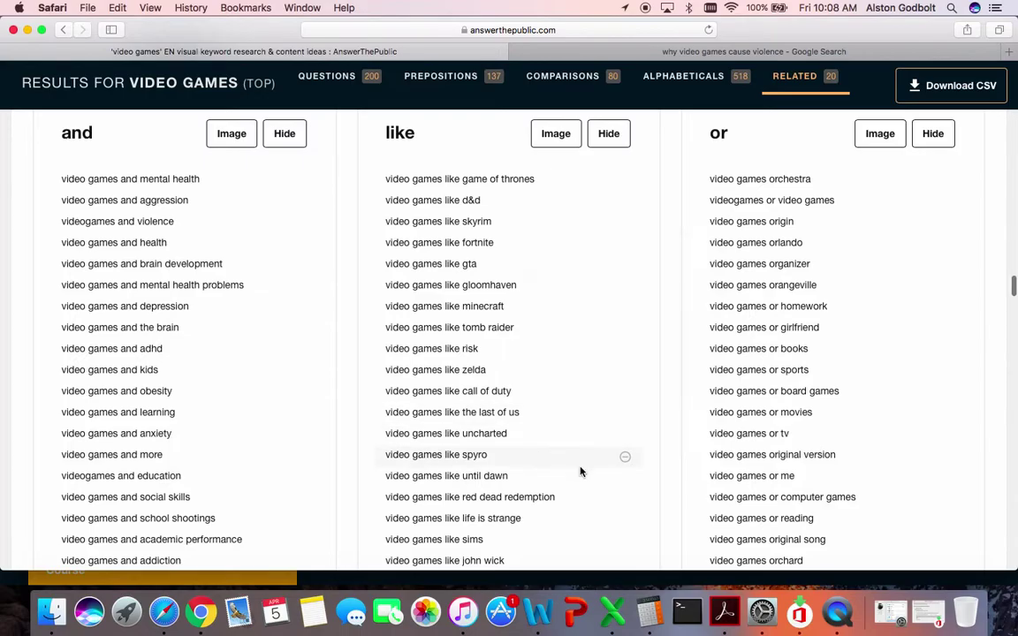
scroll(641, 522, "down", 6)
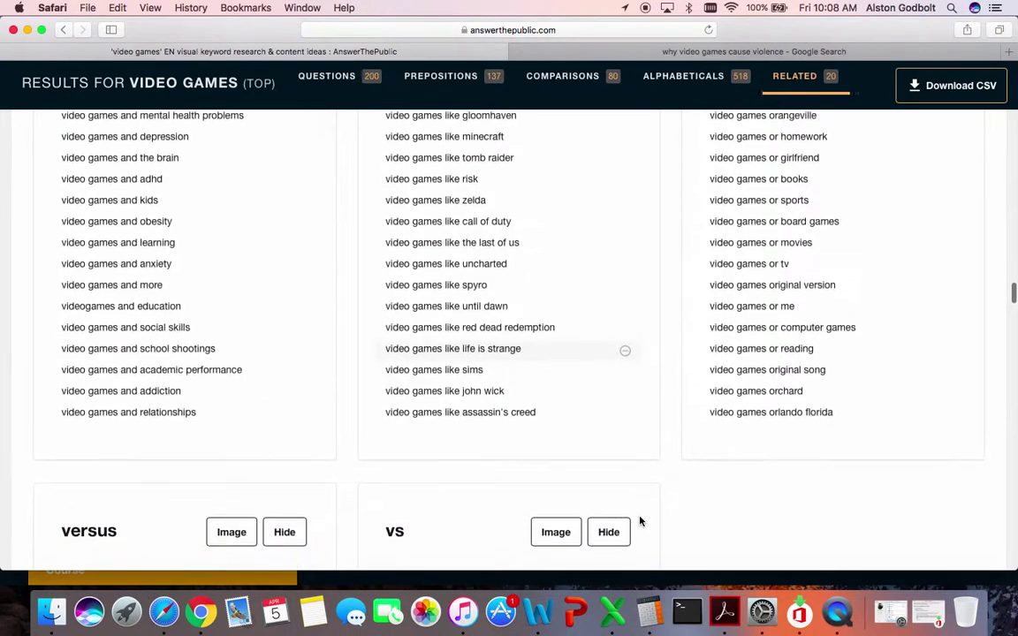
Review the "versus" and "vs" comparison lists for video games and move on to the alphabetical results
scroll(641, 522, "down", 2)
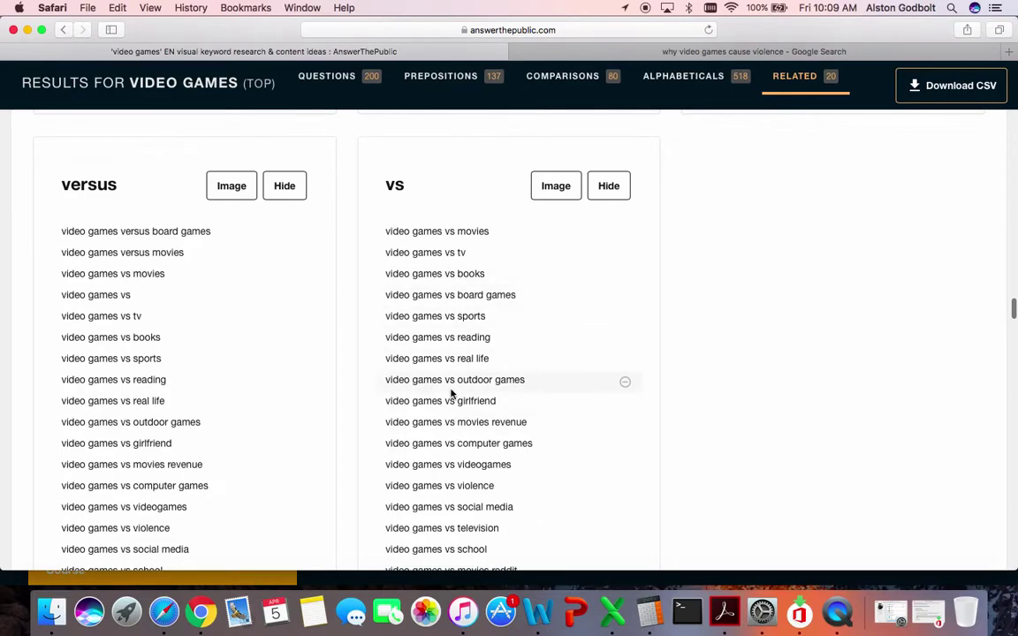
scroll(457, 437, "down", 3)
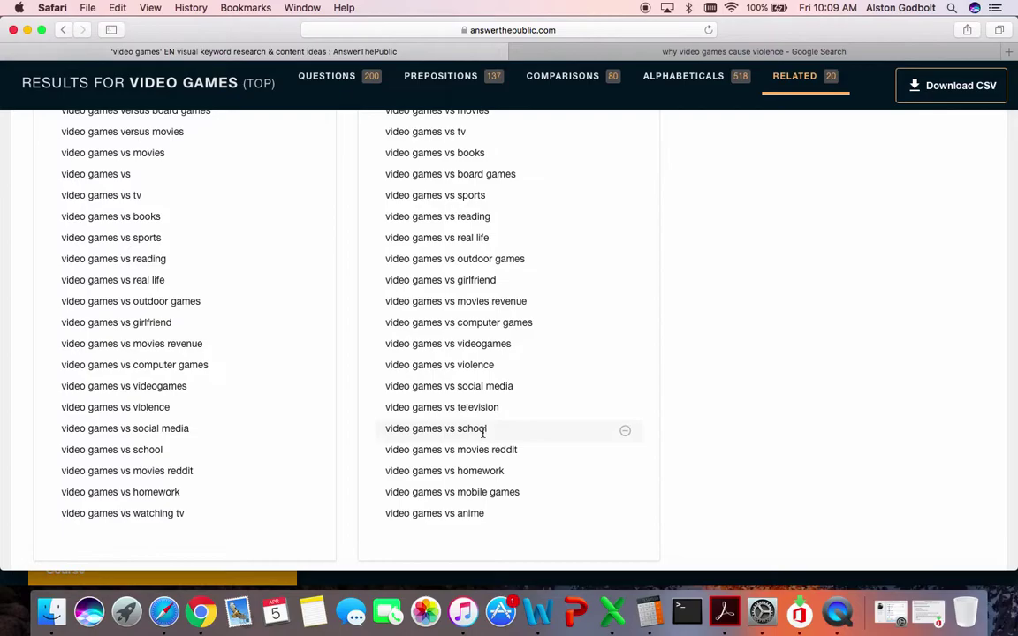
scroll(483, 432, "down", 3)
scroll(483, 435, "up", 4)
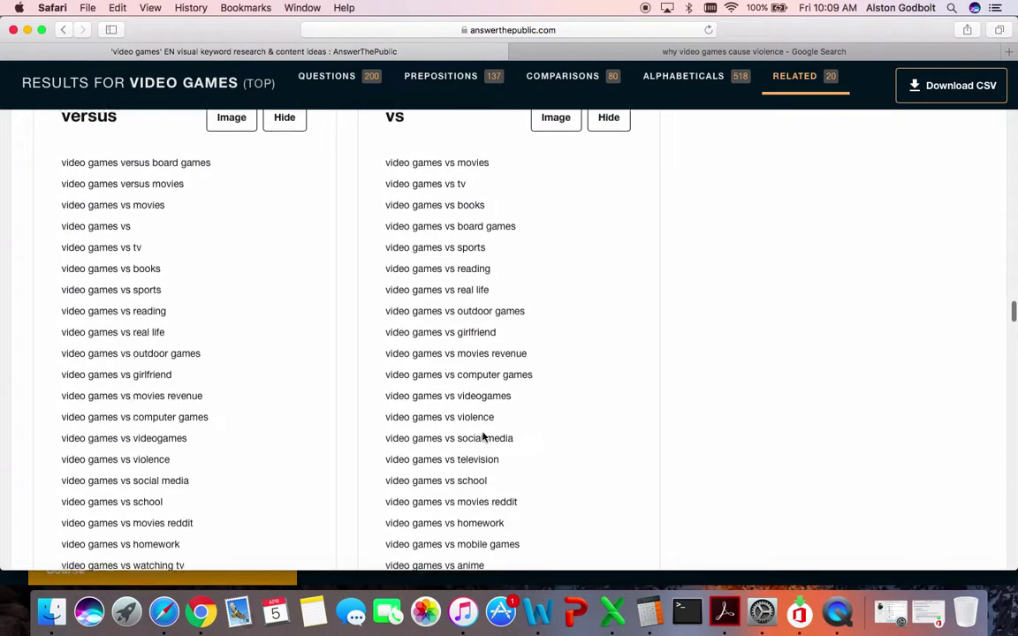
scroll(482, 437, "down", 6)
scroll(483, 437, "down", 5)
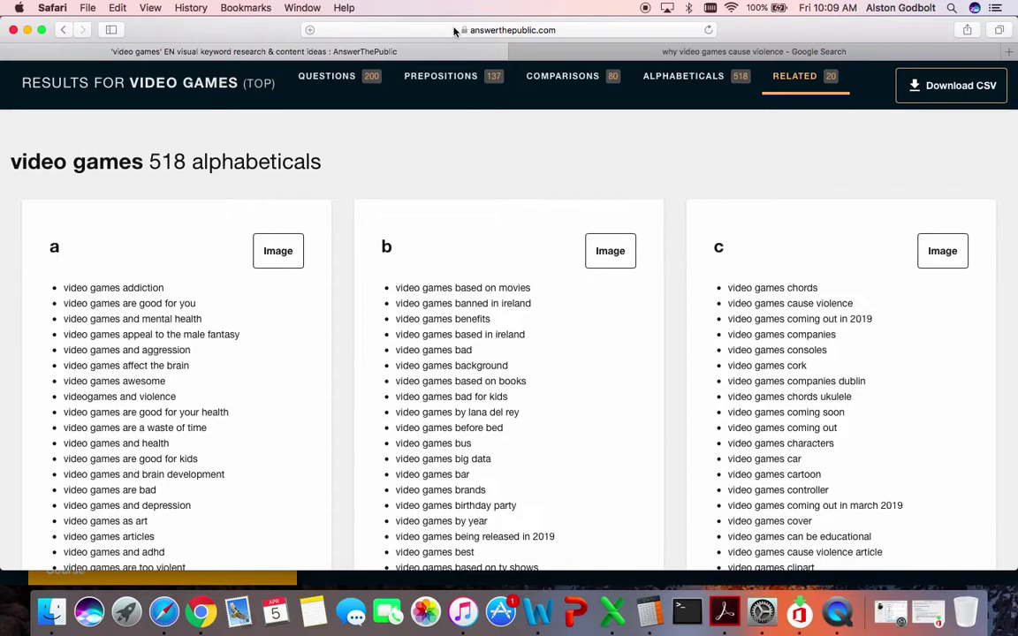
Open the ahrefs.com website and dismiss its cookie notice
left_click(411, 29)
type("ahrefs")
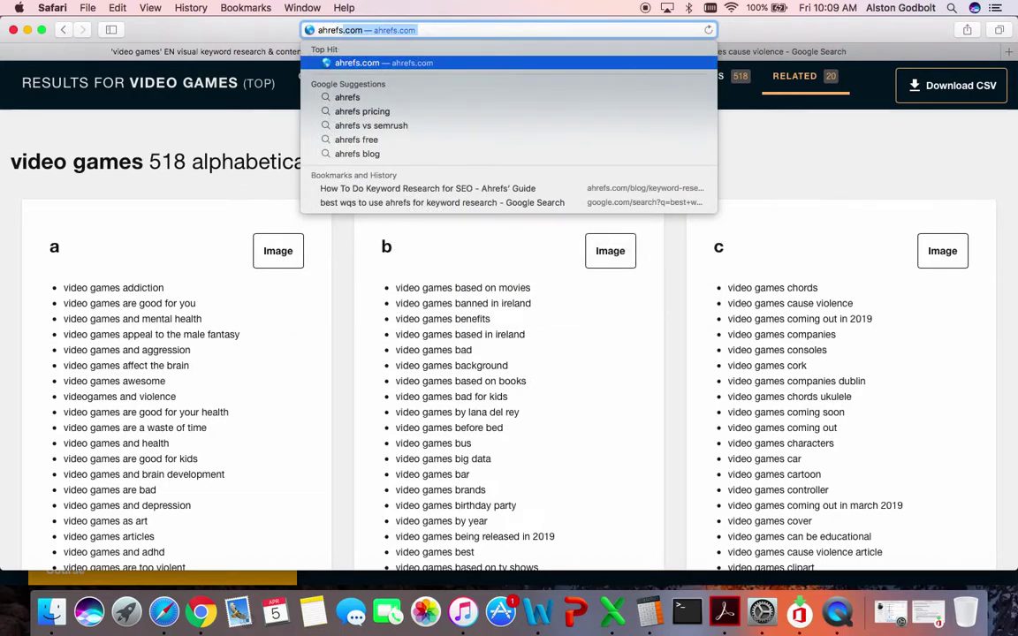
key("Return")
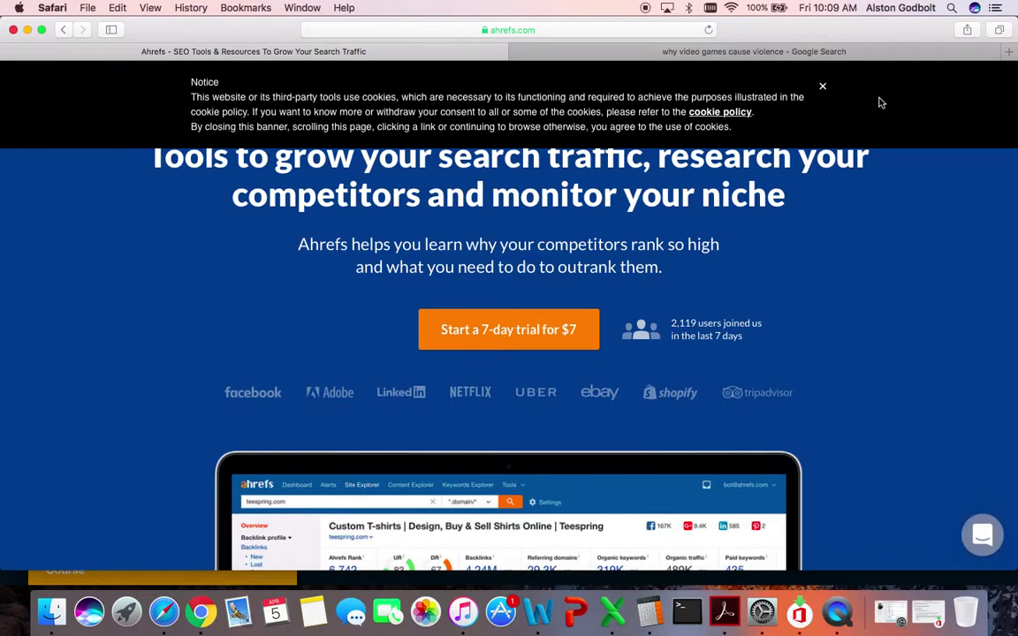
left_click(823, 89)
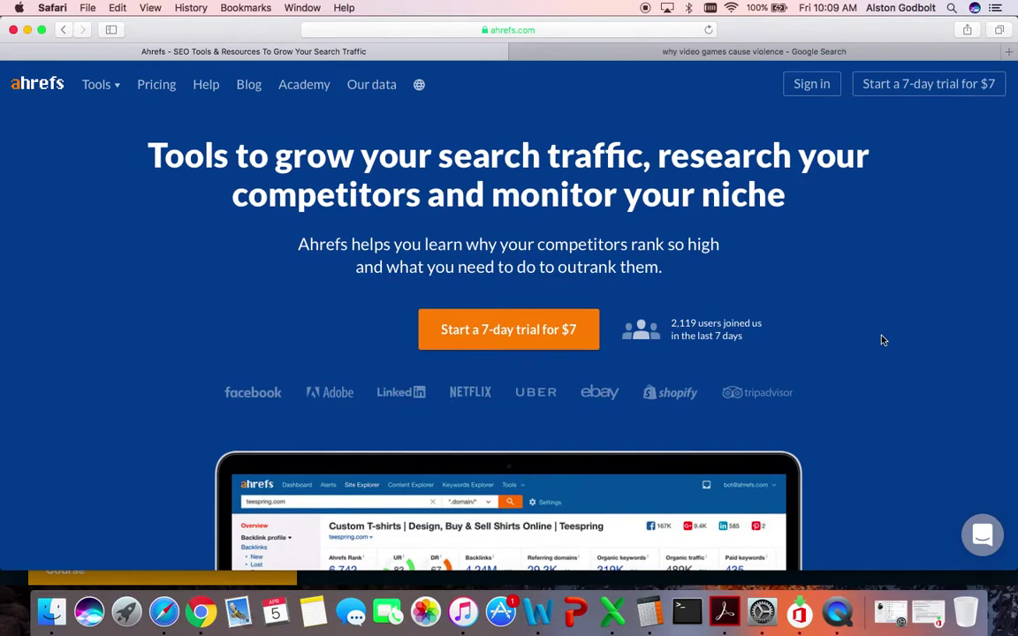
Examine the tools offered on the Ahrefs homepage, including the Organic Search Report section
scroll(881, 340, "down", 5)
scroll(881, 340, "down", 7)
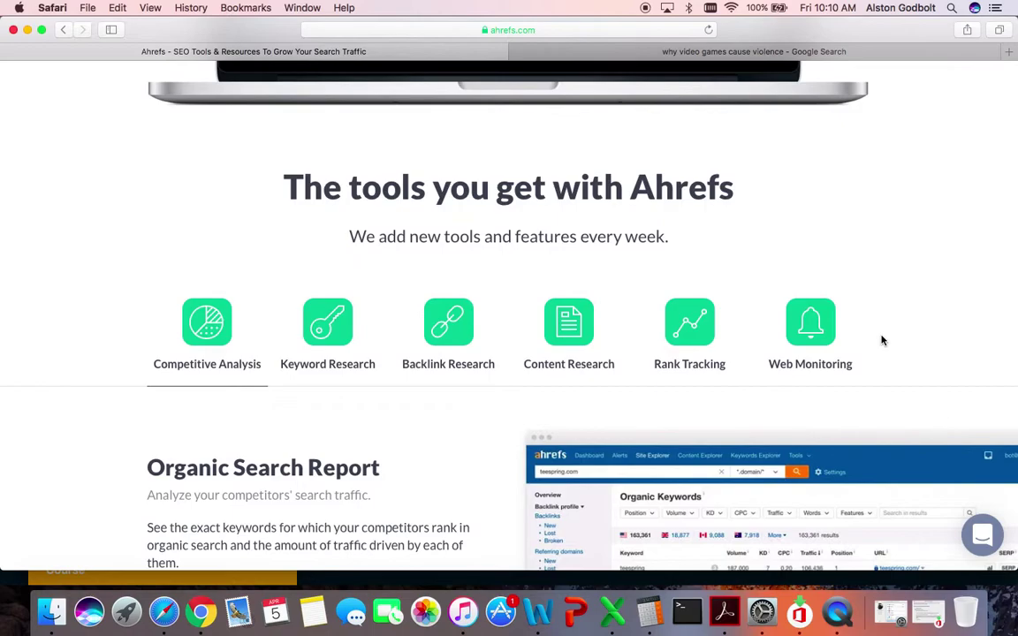
scroll(881, 341, "down", 5)
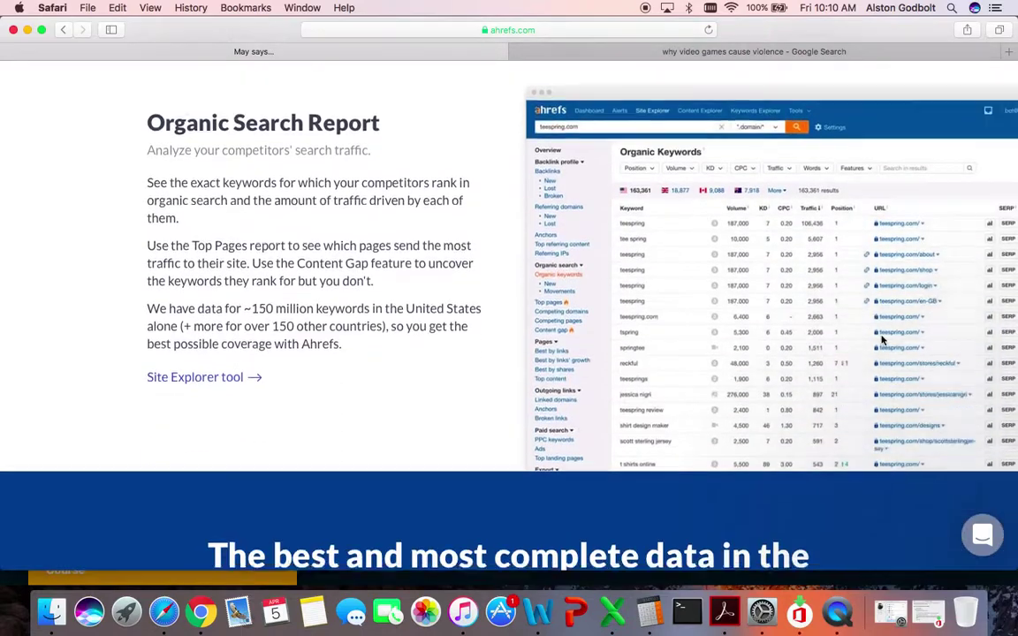
scroll(769, 228, "down", 3)
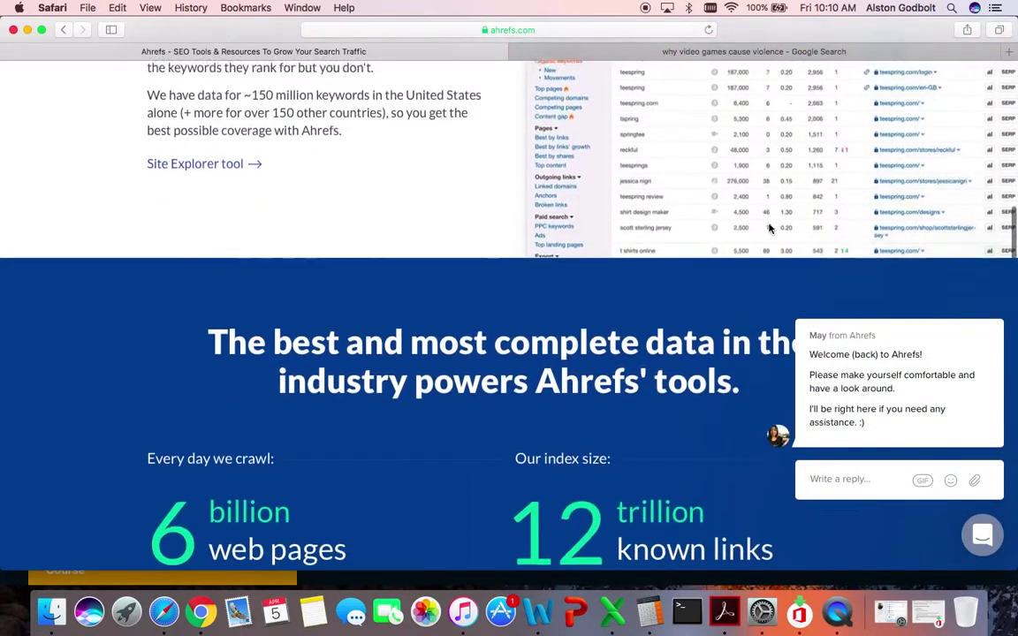
scroll(768, 228, "down", 3)
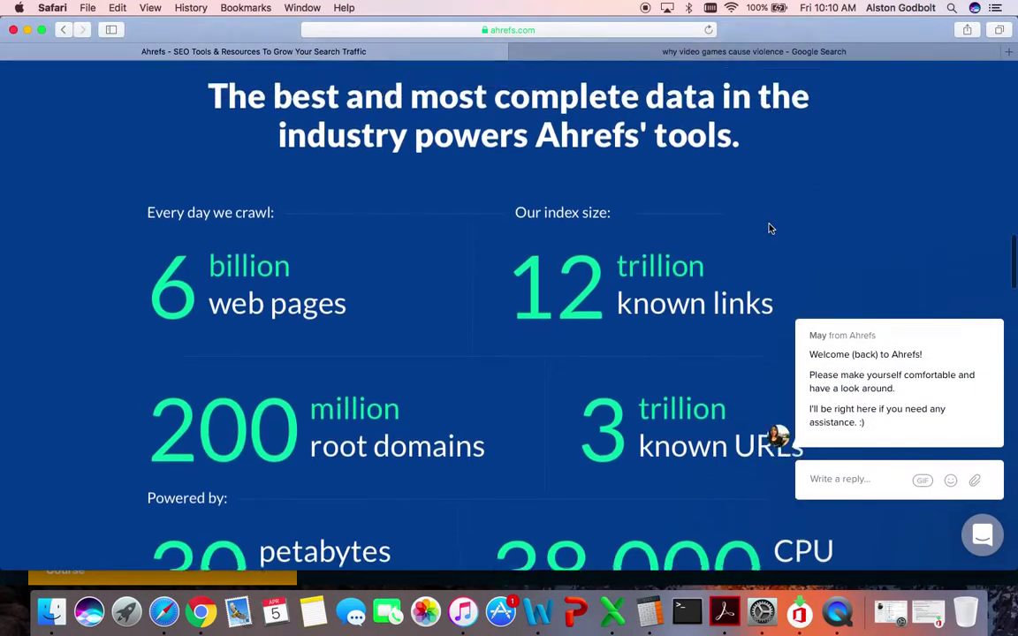
scroll(769, 228, "up", 5)
scroll(769, 228, "up", 2)
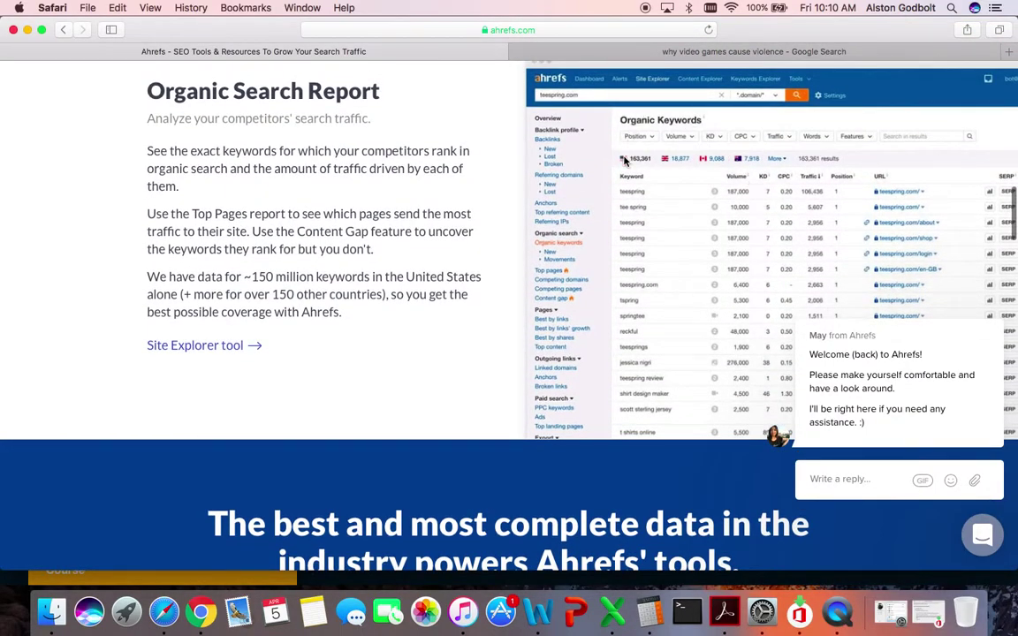
Skim the rest of the Ahrefs homepage, covering the testimonials, client companies, trial offer and SEO learning resources
scroll(601, 319, "down", 8)
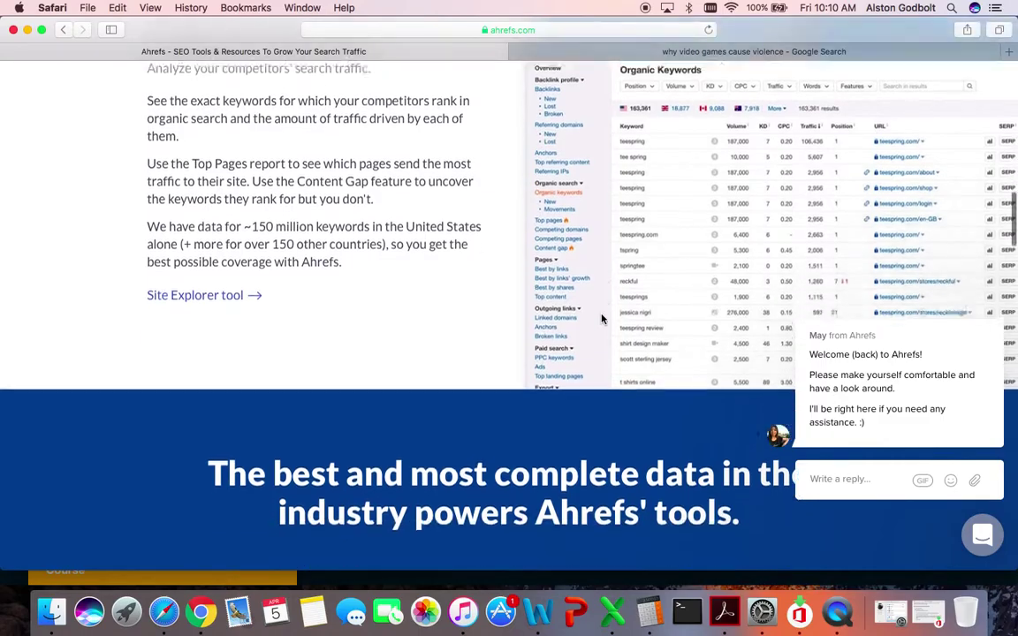
scroll(601, 319, "down", 12)
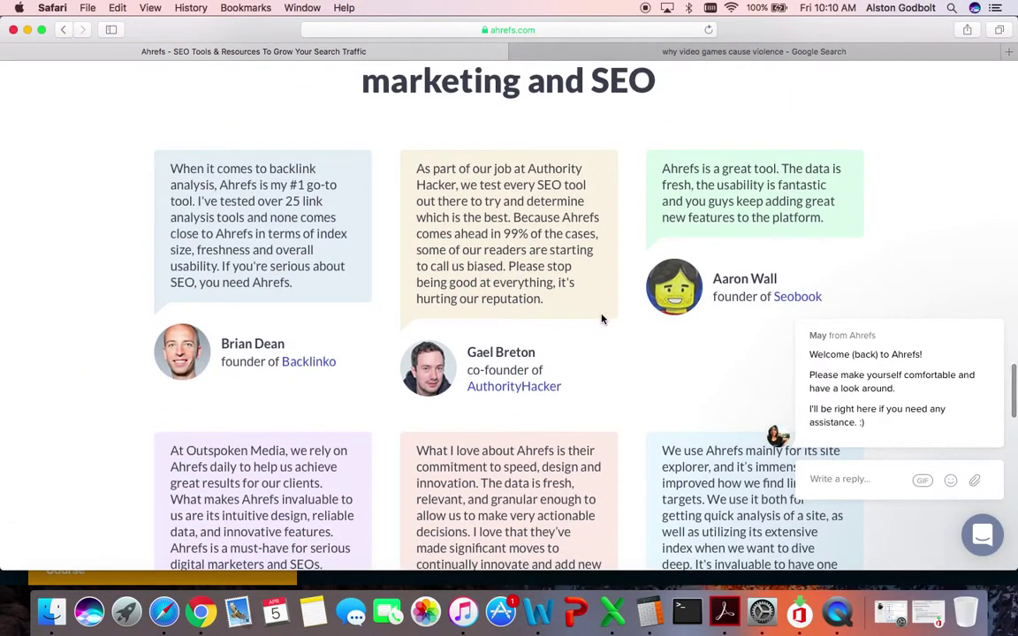
scroll(602, 319, "down", 5)
scroll(602, 319, "up", 1)
scroll(602, 319, "down", 7)
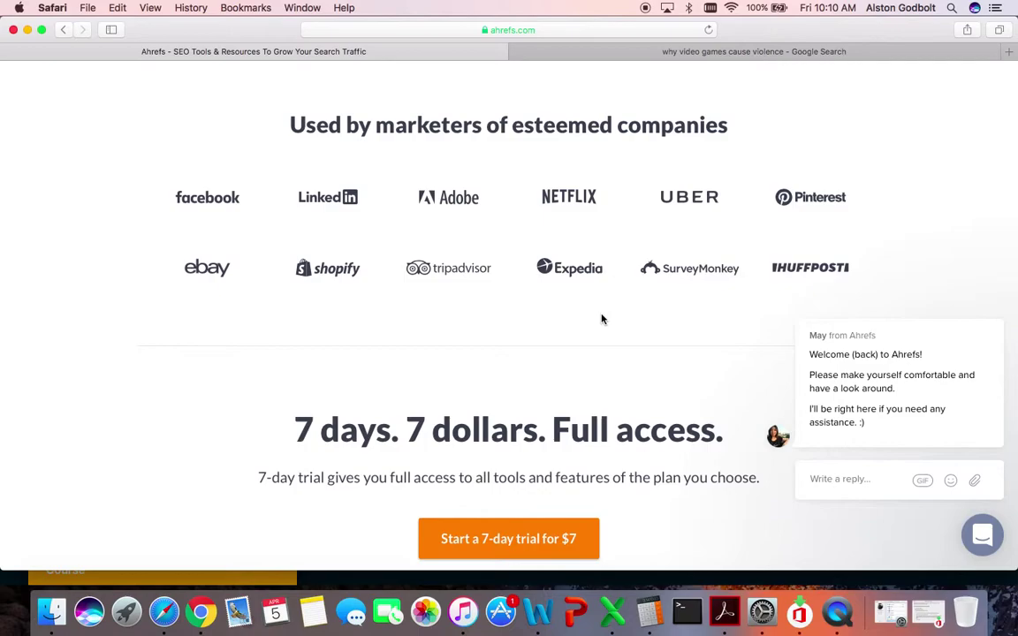
scroll(602, 319, "down", 5)
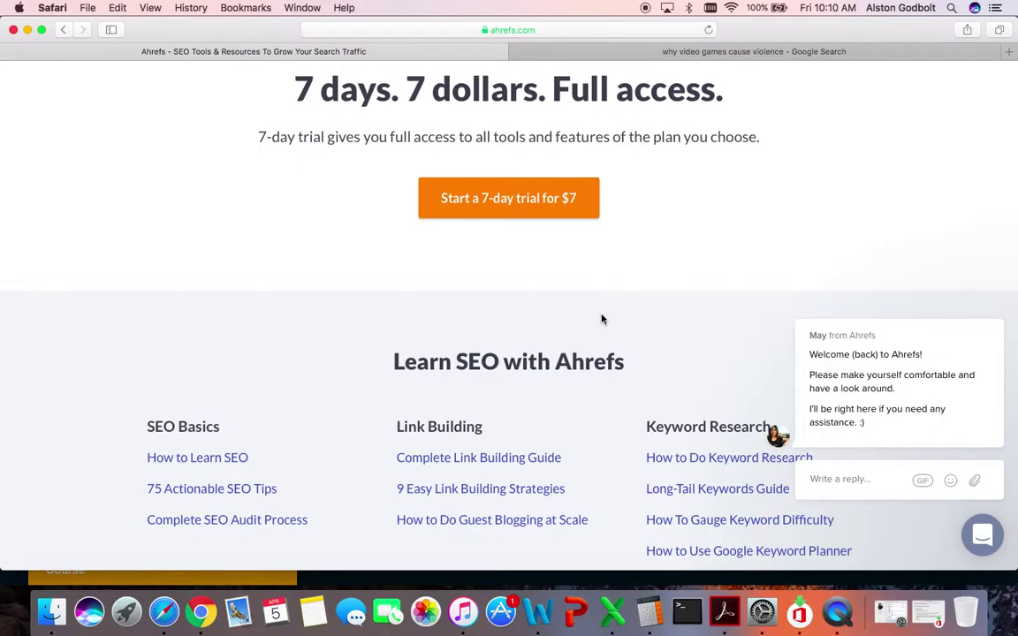
scroll(602, 319, "down", 4)
Open the Ahrefs 7-day trial offer and review the Lite and Standard plan prices and features
scroll(602, 319, "up", 15)
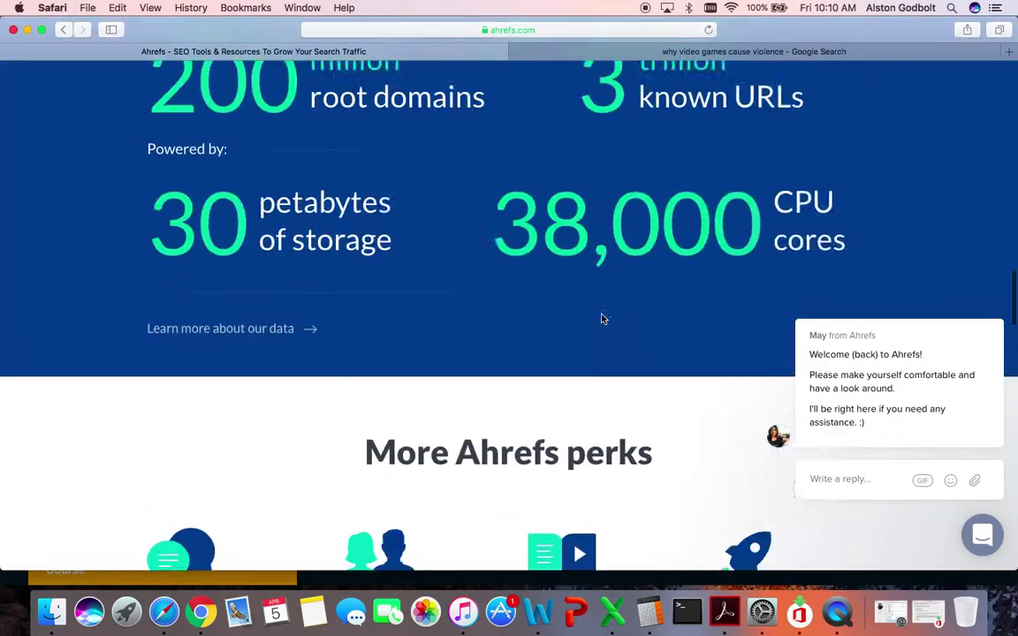
scroll(602, 319, "up", 1)
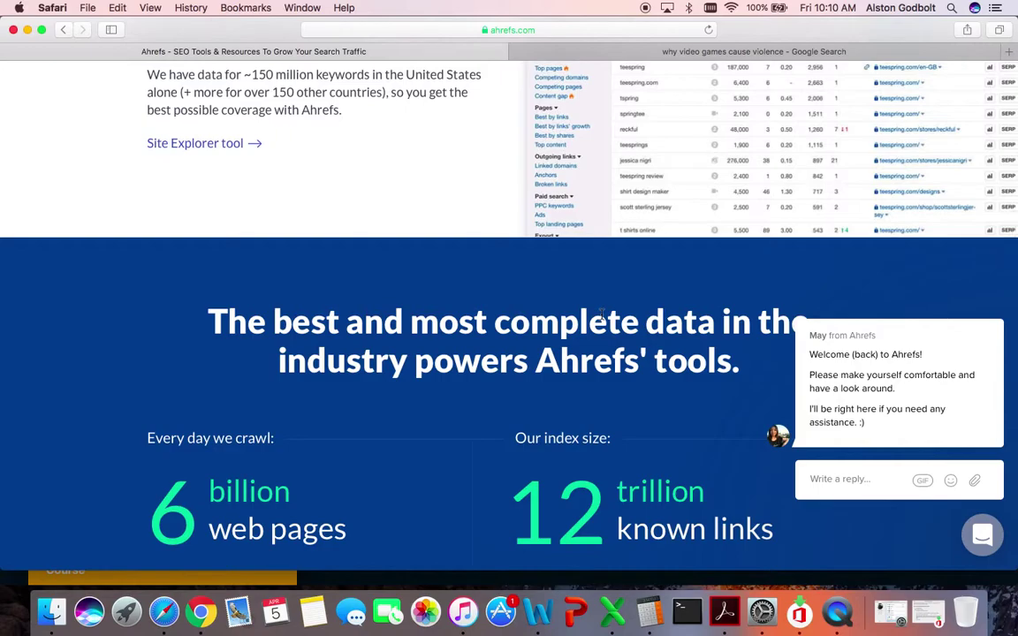
scroll(602, 316, "up", 15)
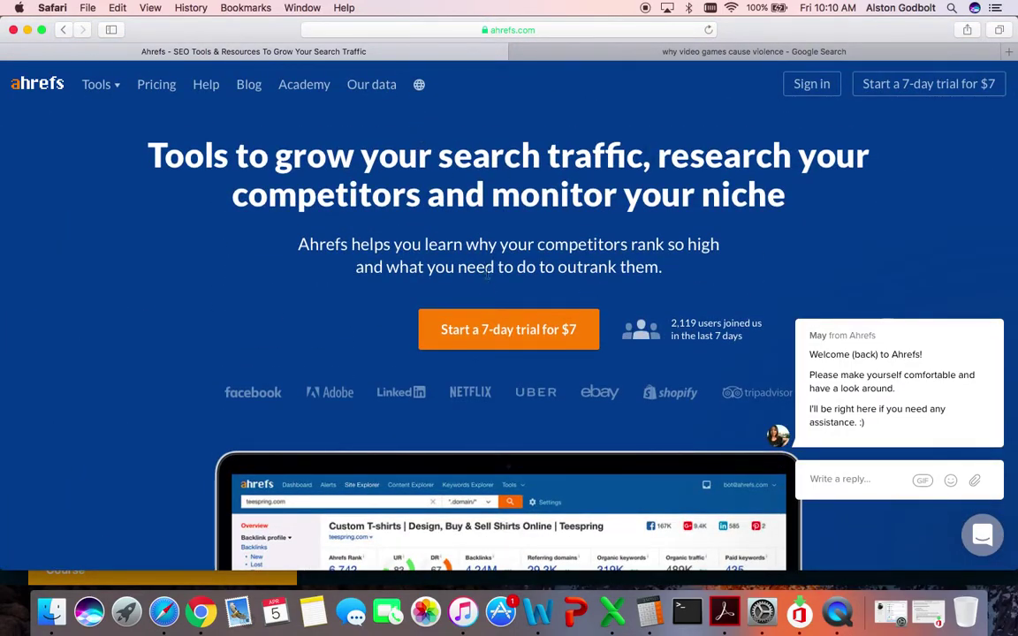
left_click(490, 331)
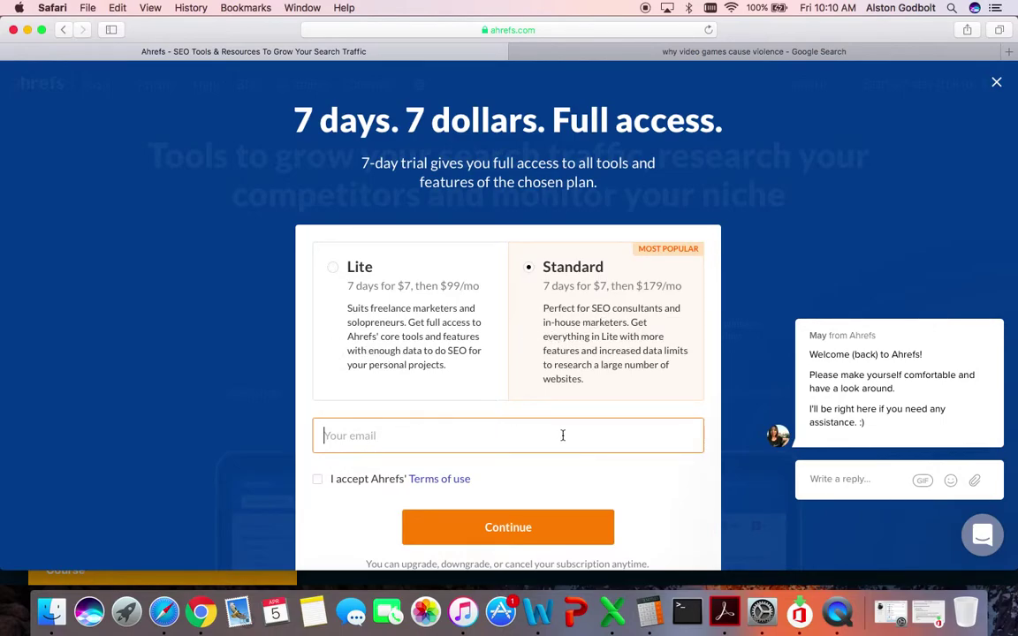
scroll(204, 448, "down", 3)
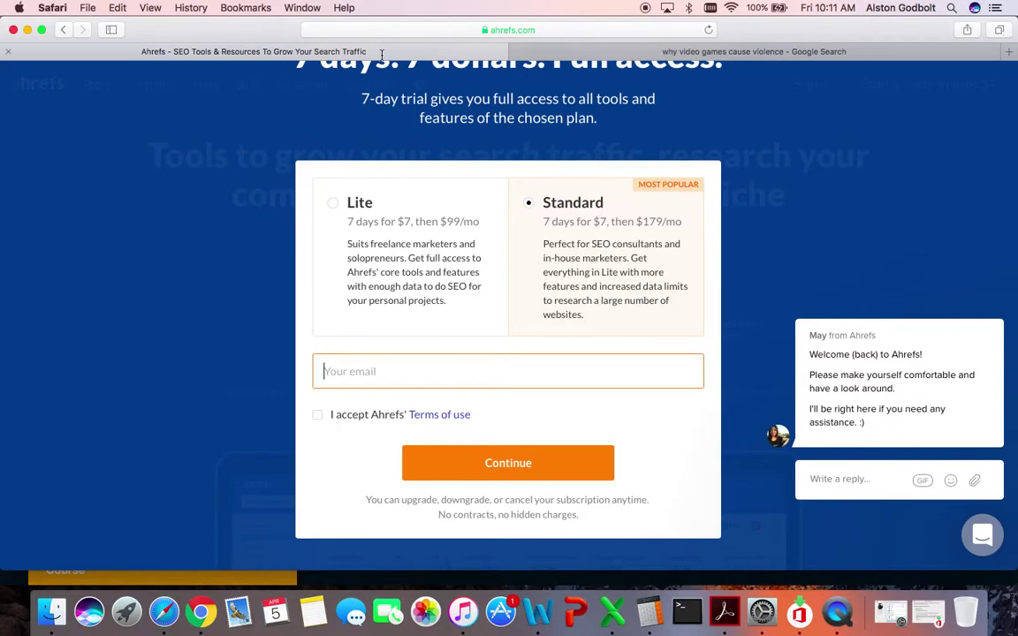
Go to Google and search for "xbox"
left_click(446, 34)
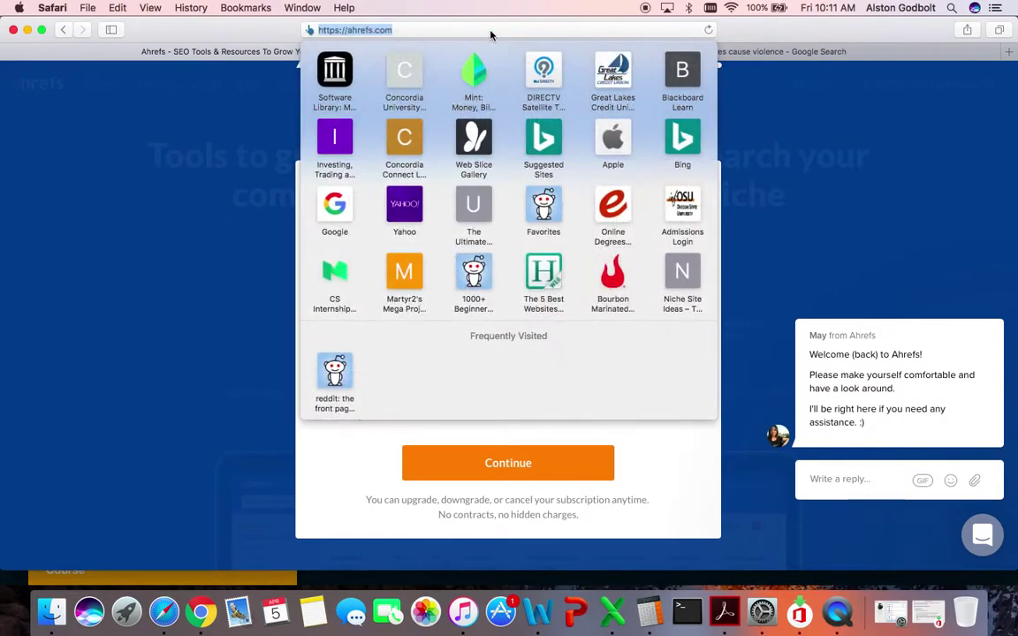
type("google")
key("Return")
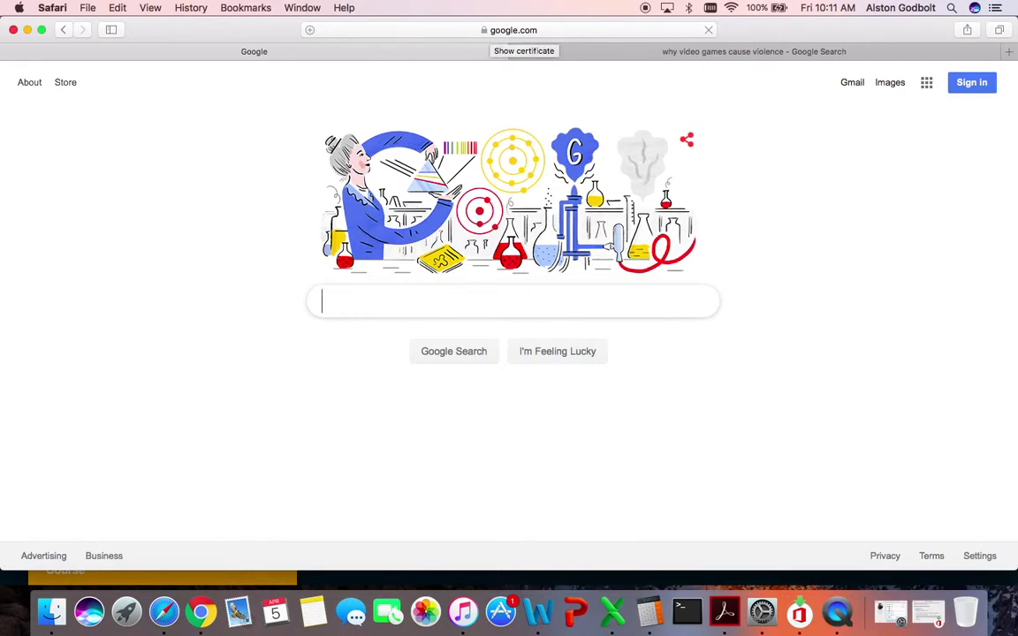
type("xbox")
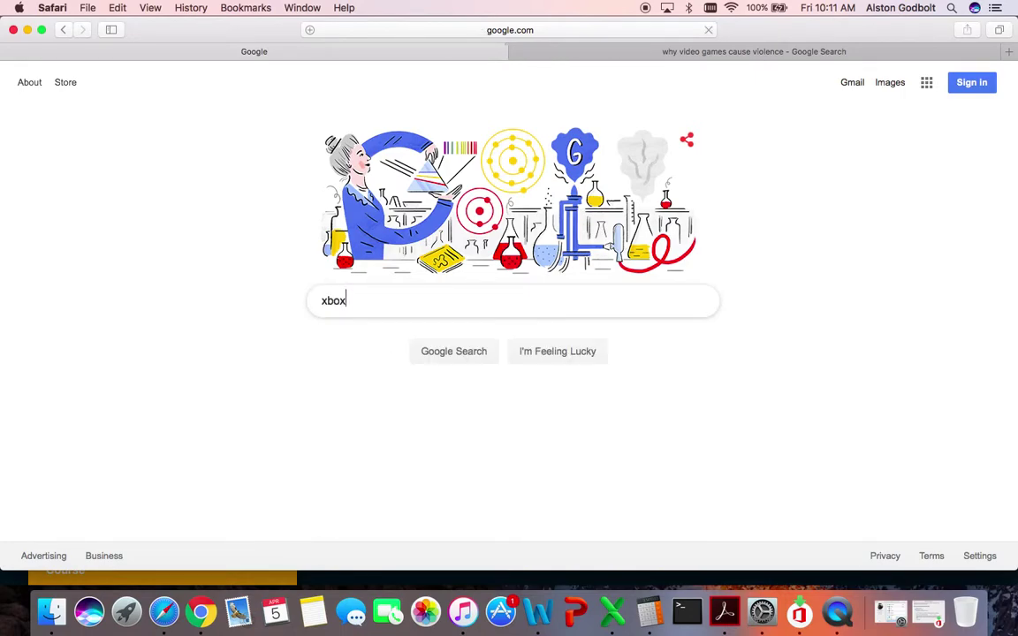
key("Return")
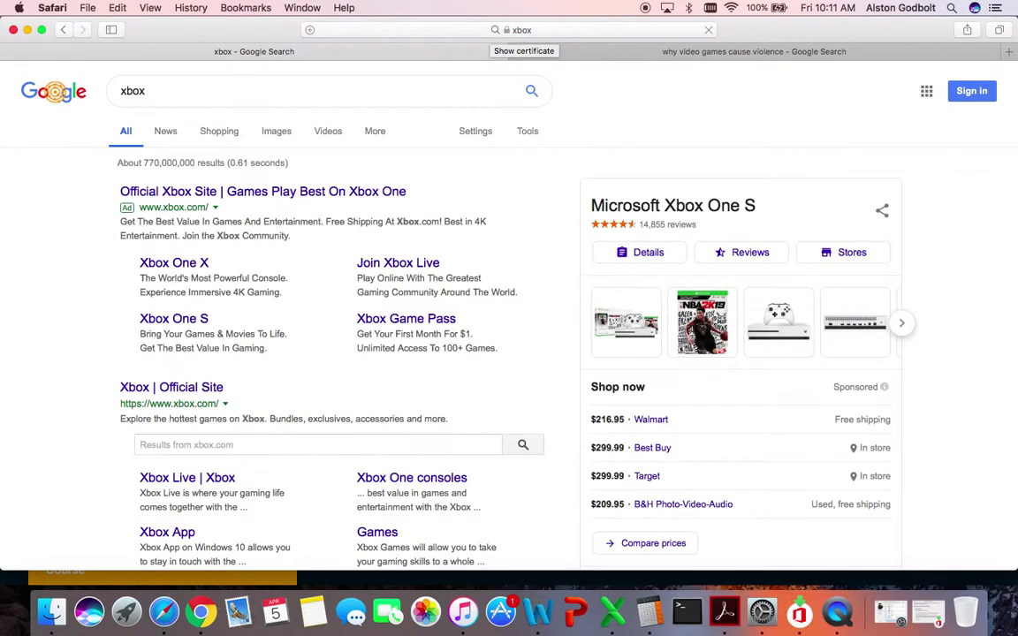
Look through the Google results for xbox, from the ads and news down to the People also ask section
scroll(84, 377, "down", 3)
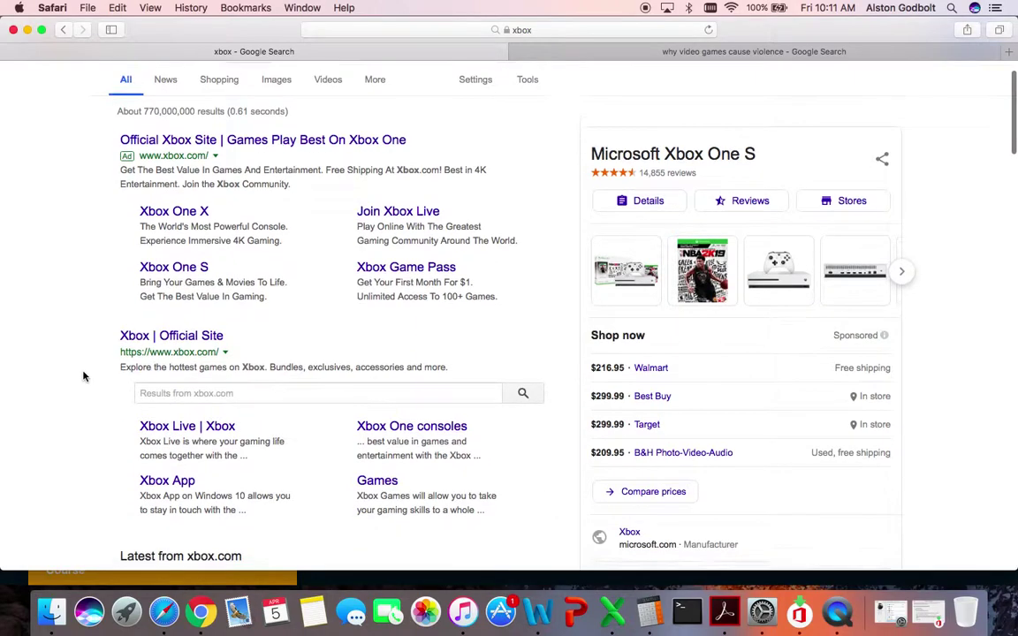
scroll(84, 376, "down", 6)
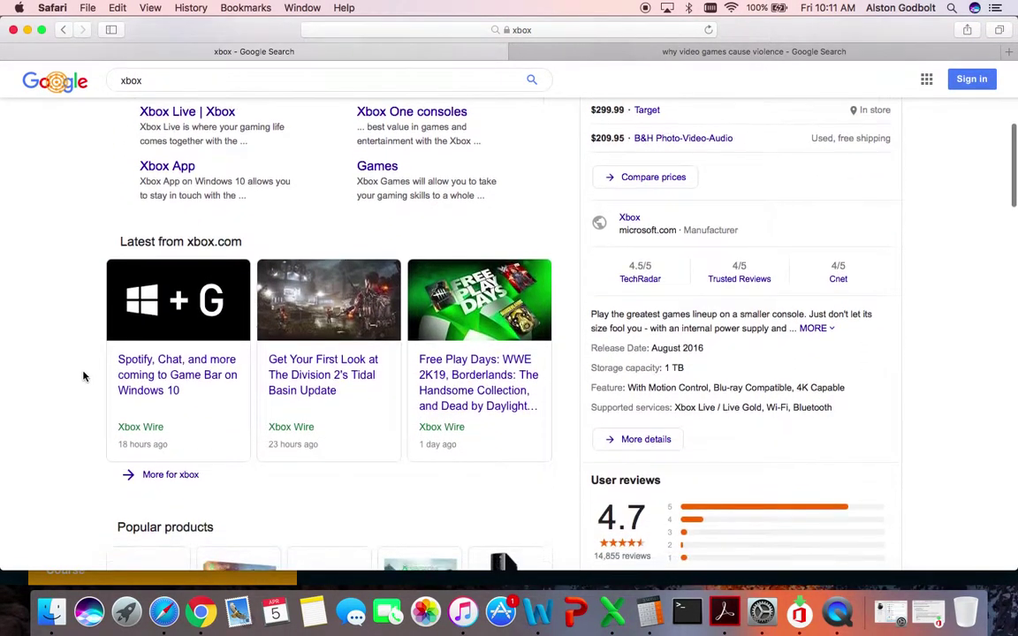
scroll(84, 377, "up", 6)
scroll(84, 377, "up", 3)
scroll(84, 377, "down", 10)
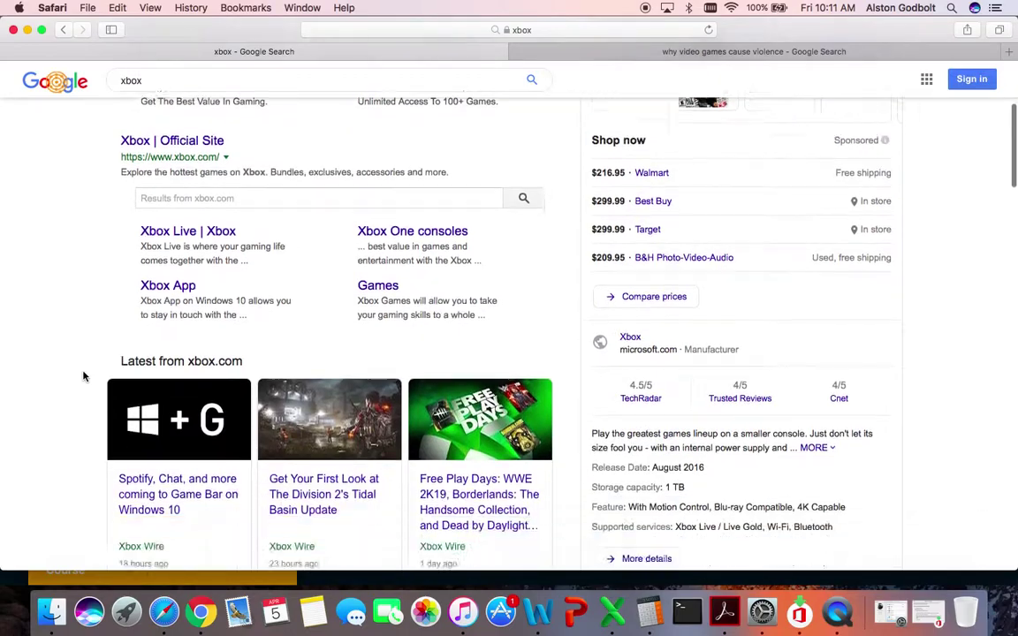
scroll(84, 376, "down", 3)
scroll(84, 376, "up", 5)
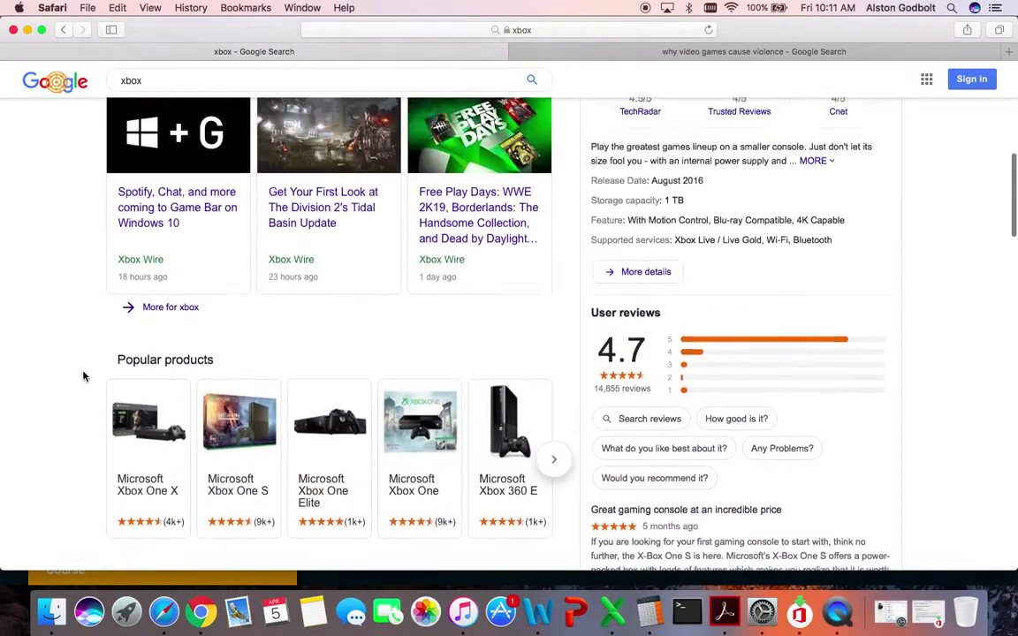
scroll(84, 377, "down", 6)
scroll(83, 377, "down", 8)
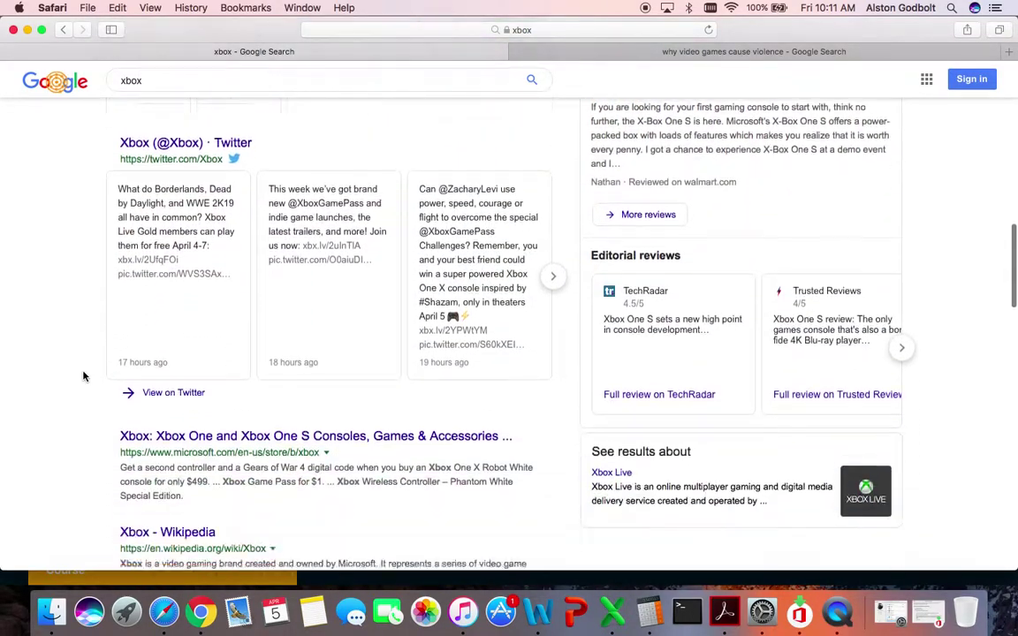
scroll(84, 377, "down", 3)
scroll(84, 376, "up", 5)
scroll(84, 376, "down", 2)
scroll(84, 377, "down", 4)
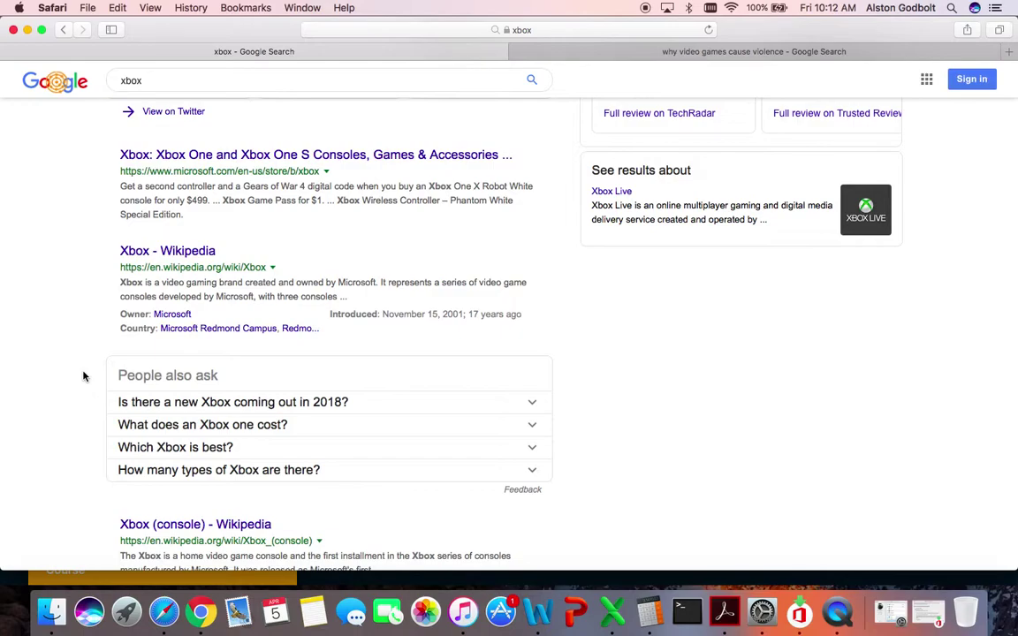
Expand "How many types of Xbox are there?" under People also ask and open the eBay article cited in its answer
scroll(84, 377, "down", 3)
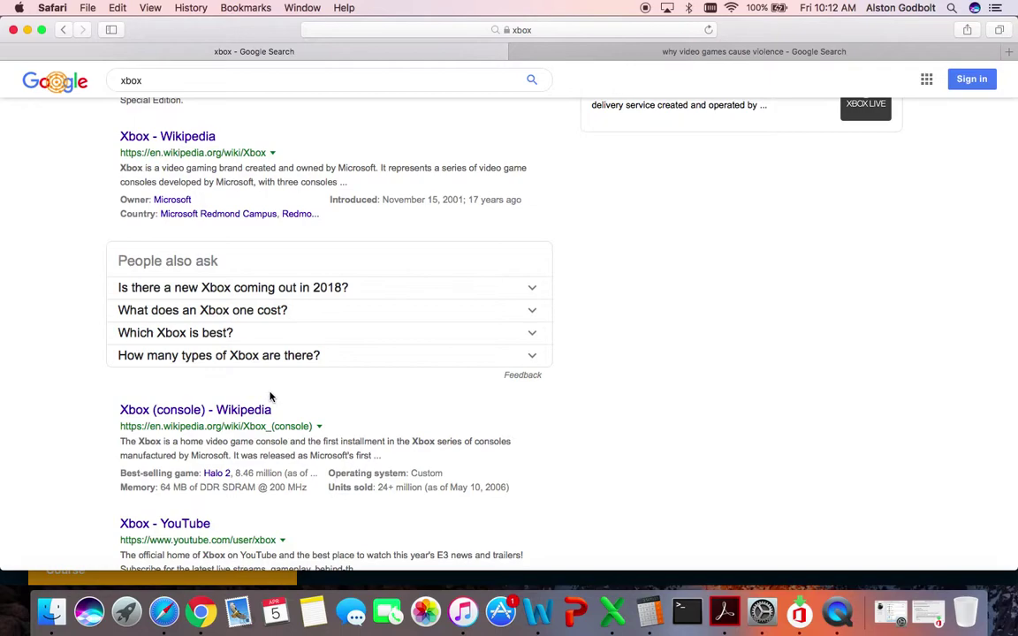
left_click(221, 356)
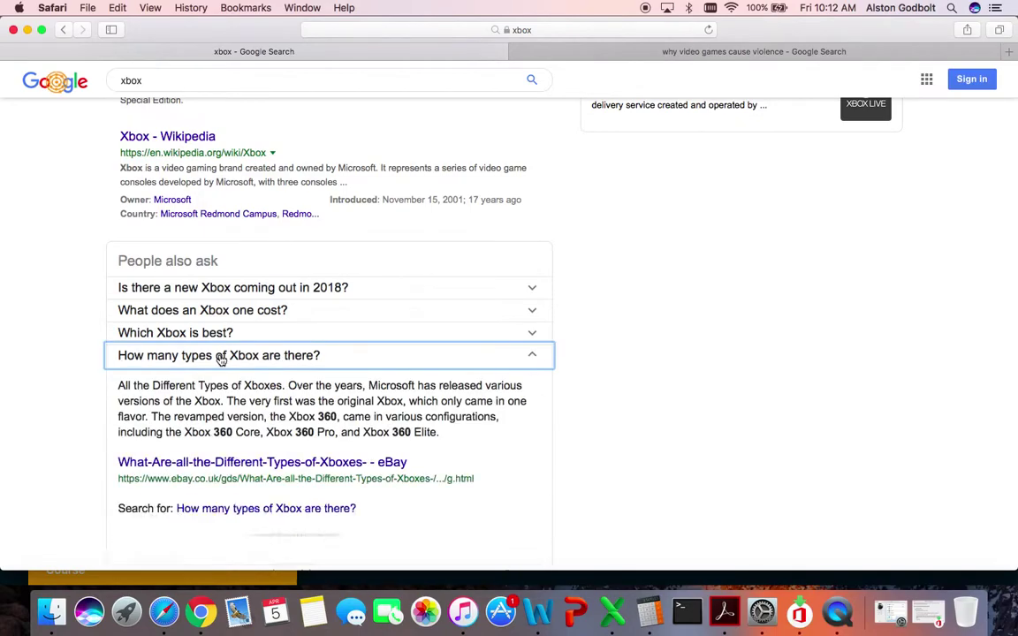
scroll(39, 470, "down", 2)
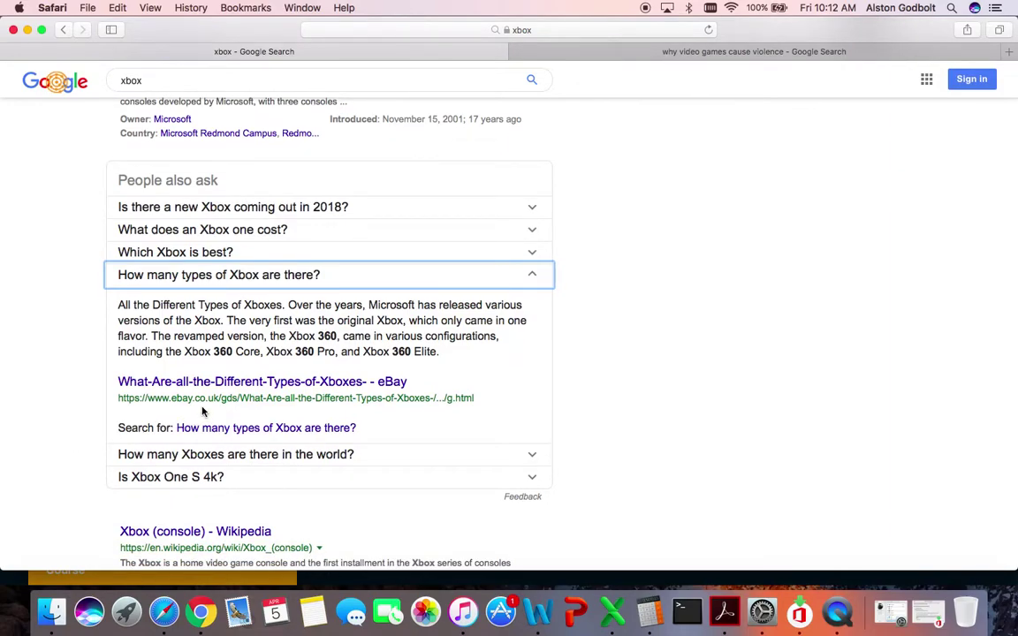
left_click(203, 382)
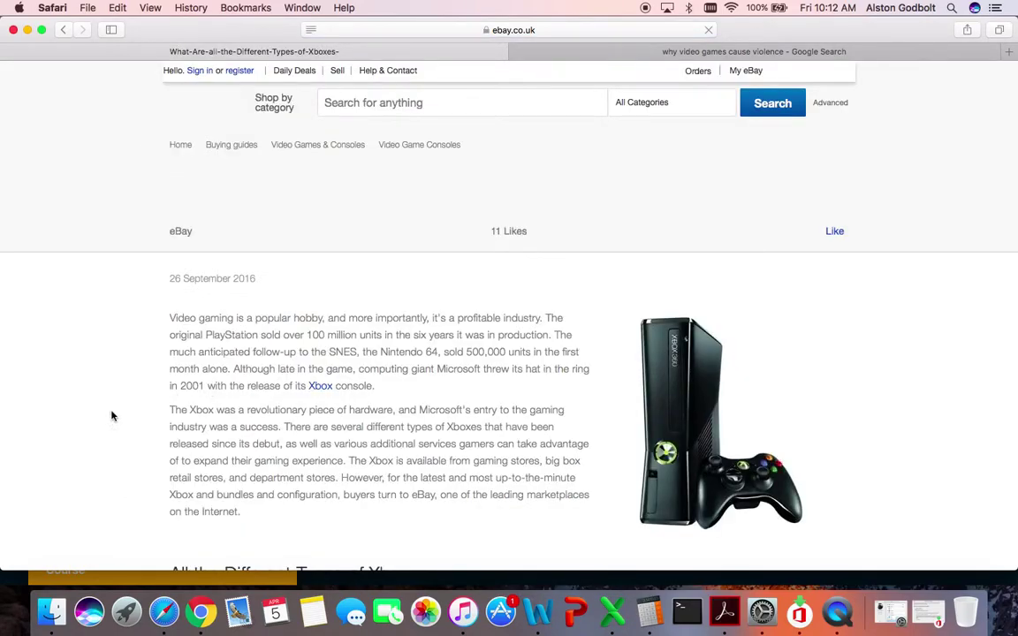
Skim the eBay article through to its Conclusion and accept the site's cookie notice
scroll(112, 415, "down", 5)
scroll(112, 416, "down", 15)
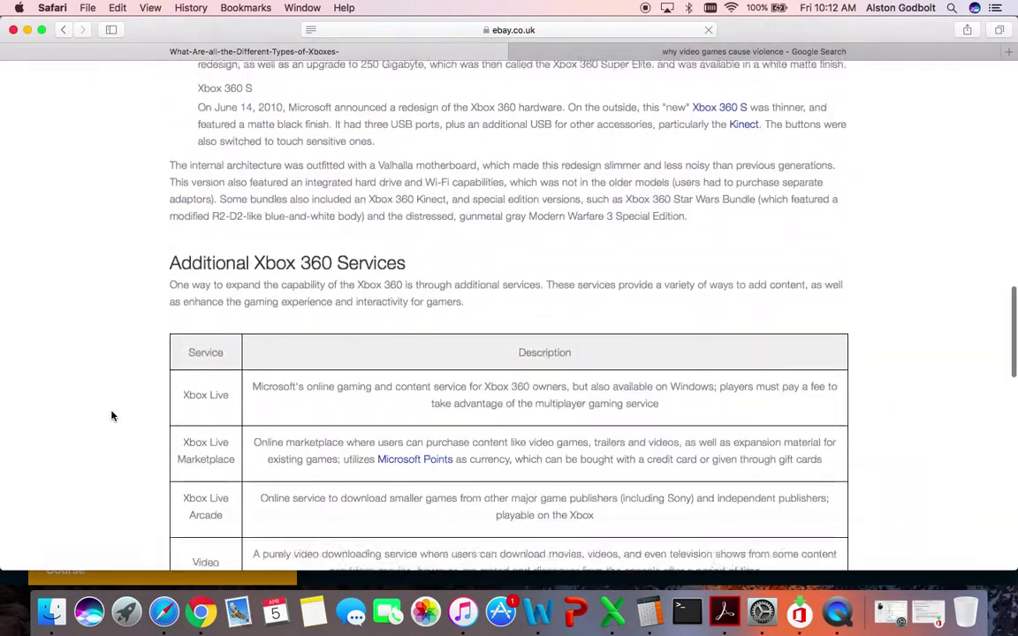
scroll(111, 415, "down", 15)
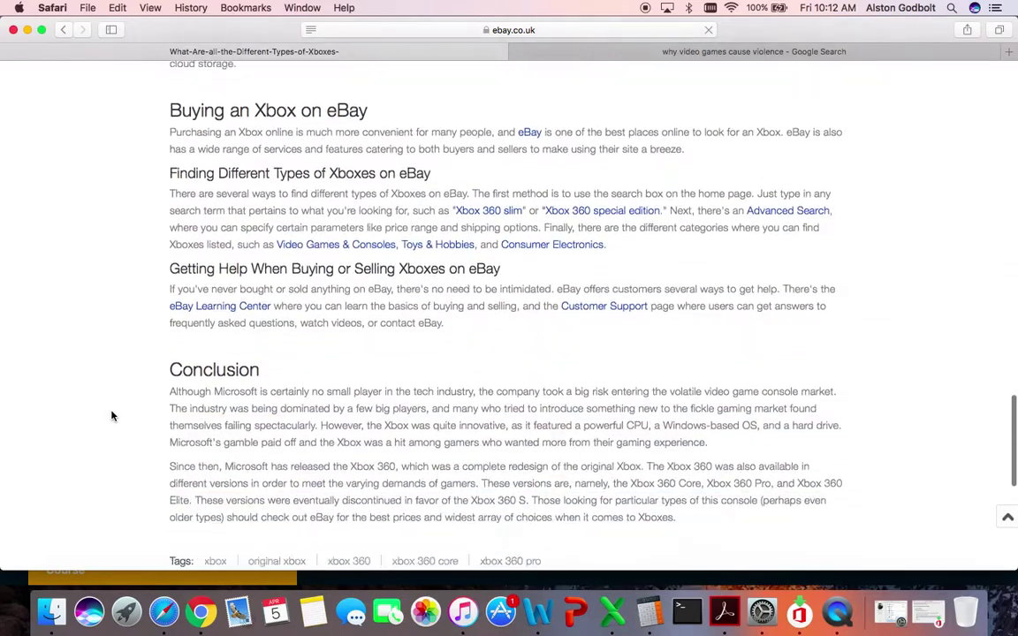
scroll(111, 415, "up", 20)
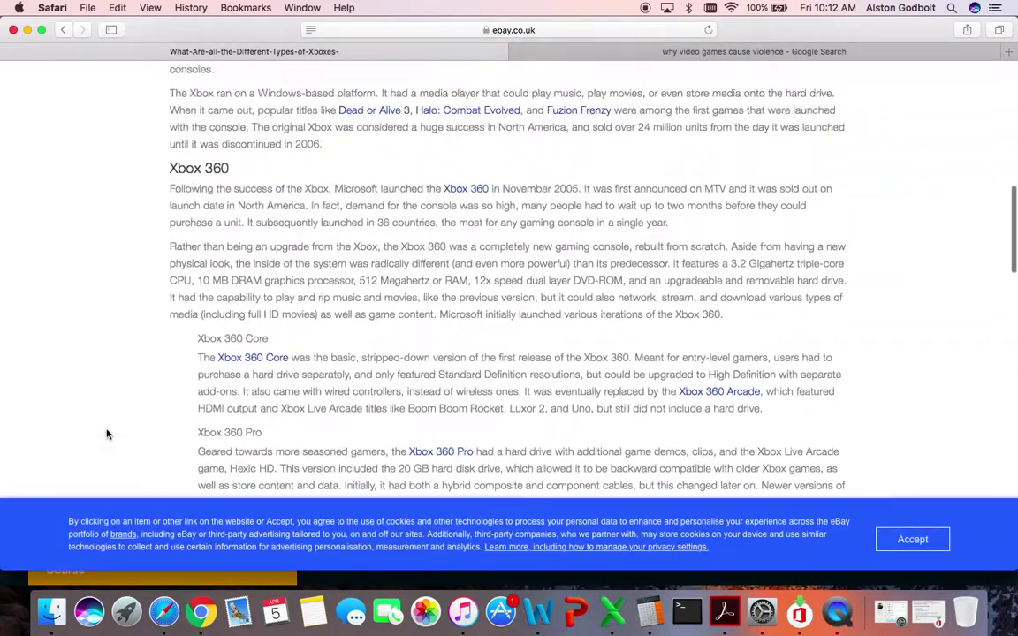
left_click(913, 539)
scroll(518, 402, "up", 3)
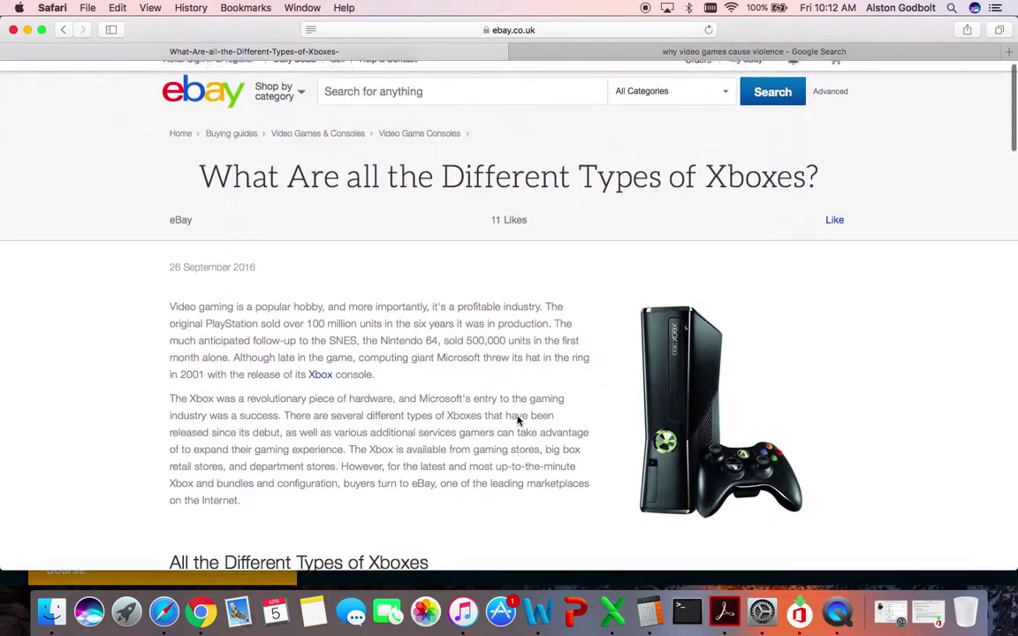
Read the article's introduction and its sections on the original Xbox and the Xbox 360 versions
scroll(518, 421, "down", 2)
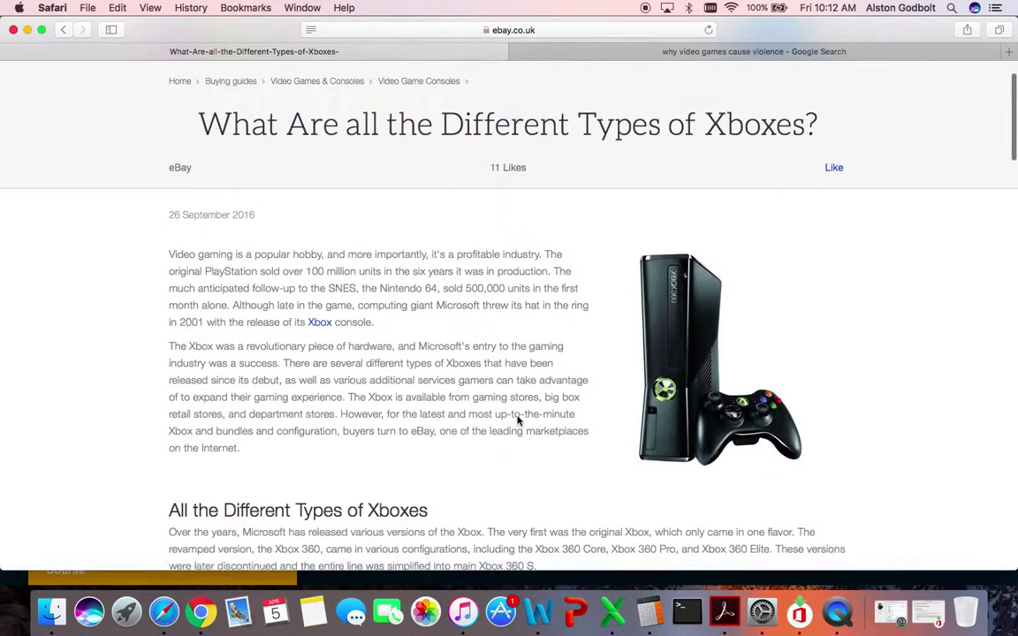
scroll(518, 417, "down", 3)
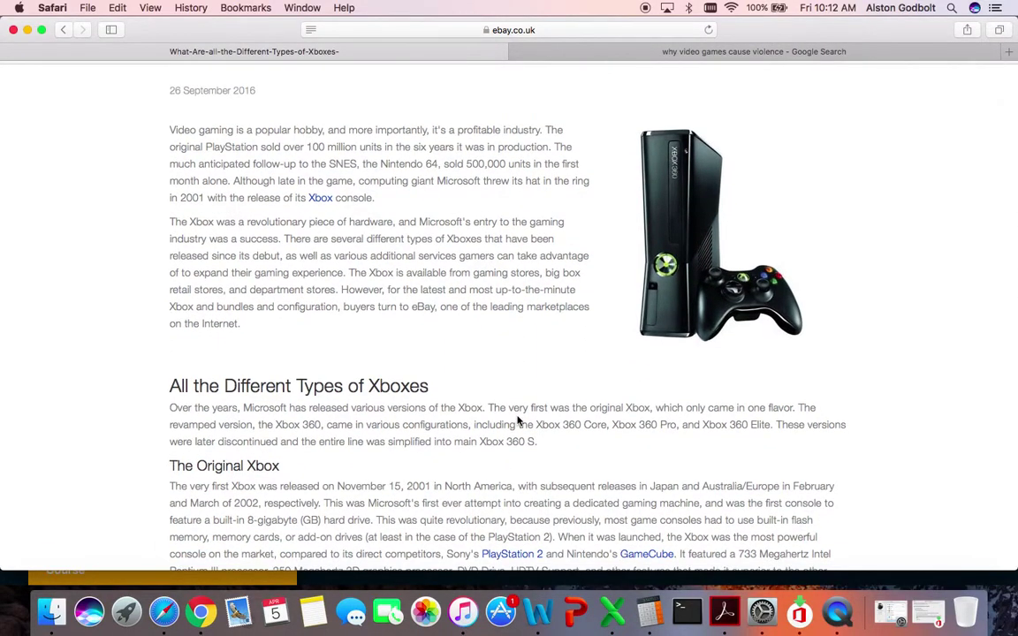
scroll(518, 421, "down", 3)
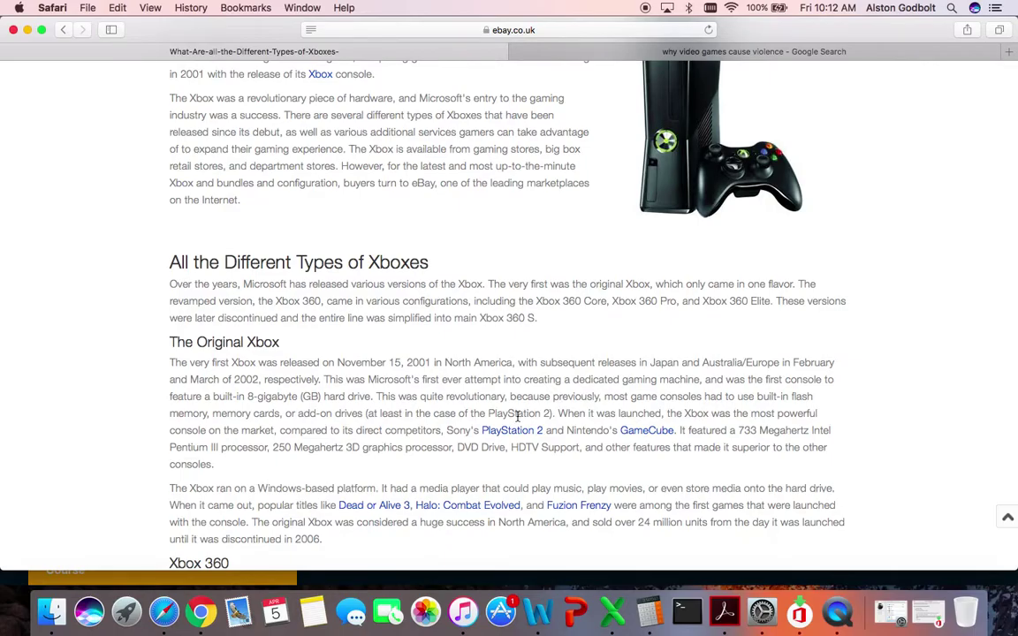
scroll(518, 417, "up", 5)
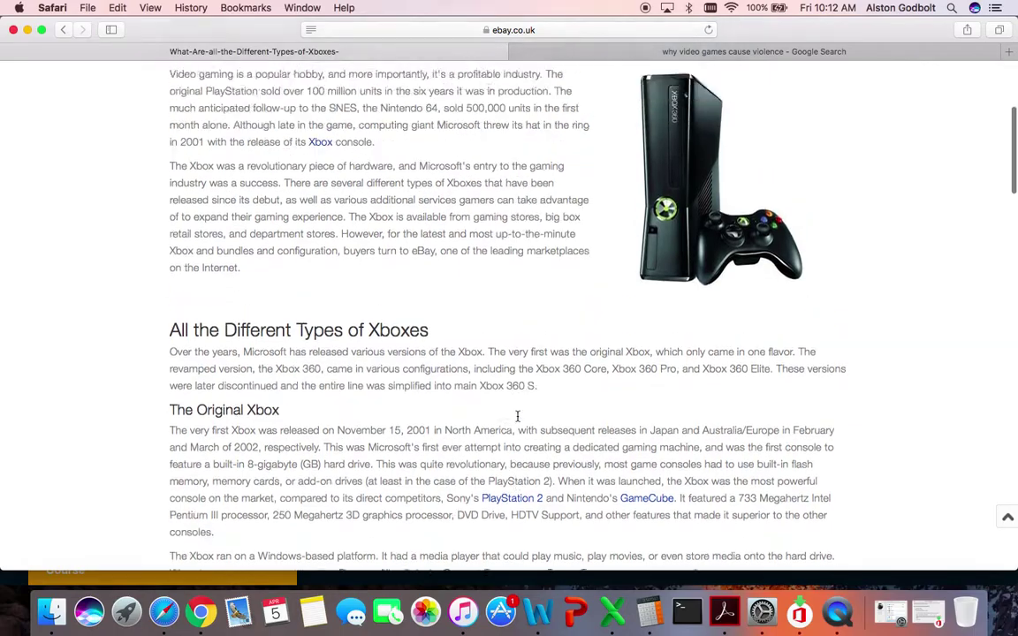
scroll(518, 417, "down", 2)
scroll(518, 417, "down", 3)
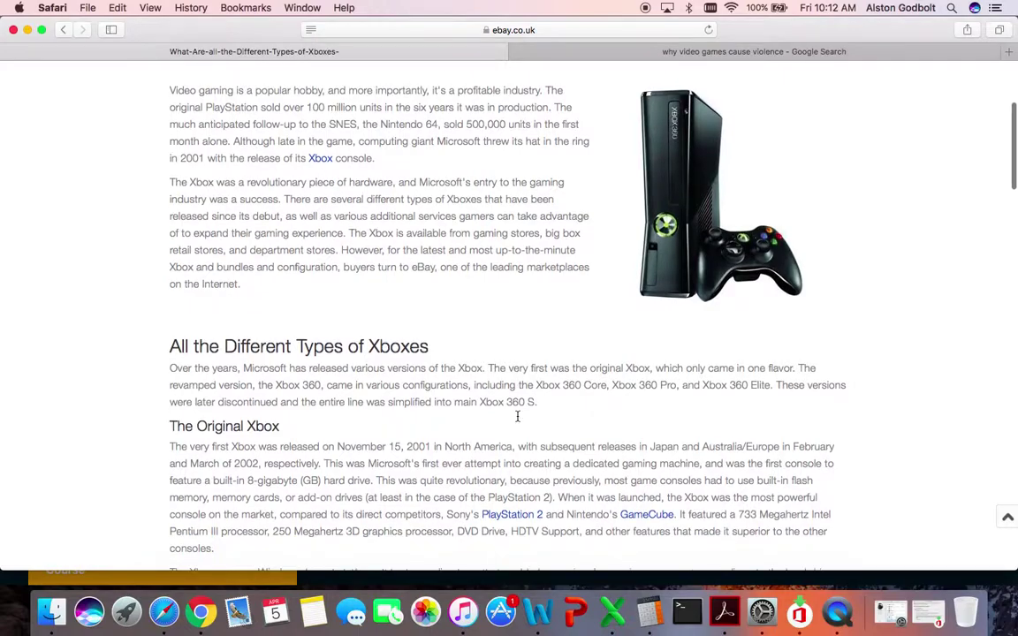
scroll(518, 419, "down", 3)
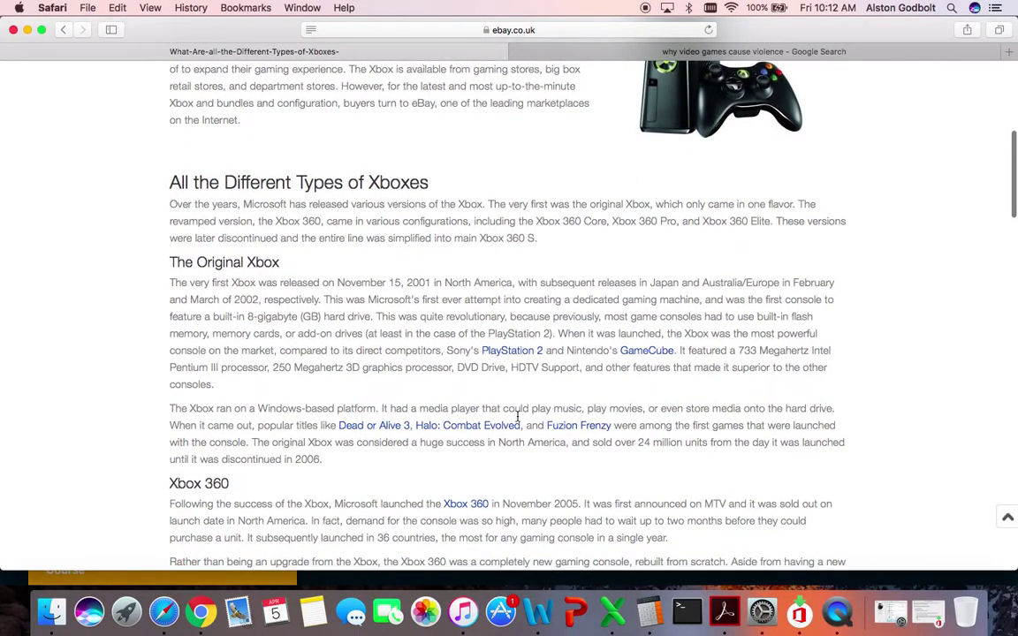
scroll(518, 419, "down", 3)
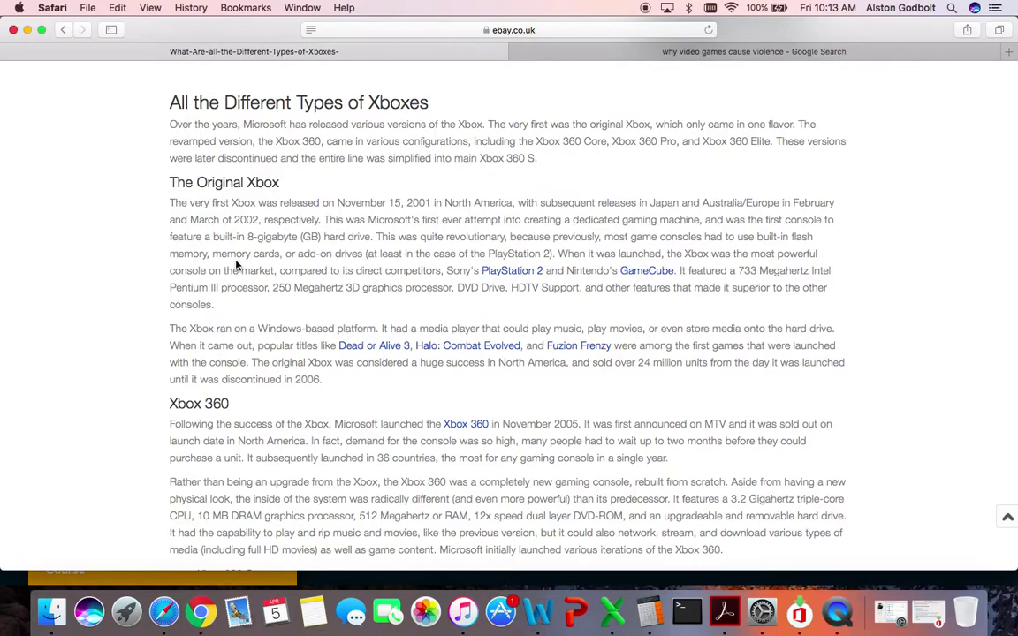
scroll(236, 263, "down", 2)
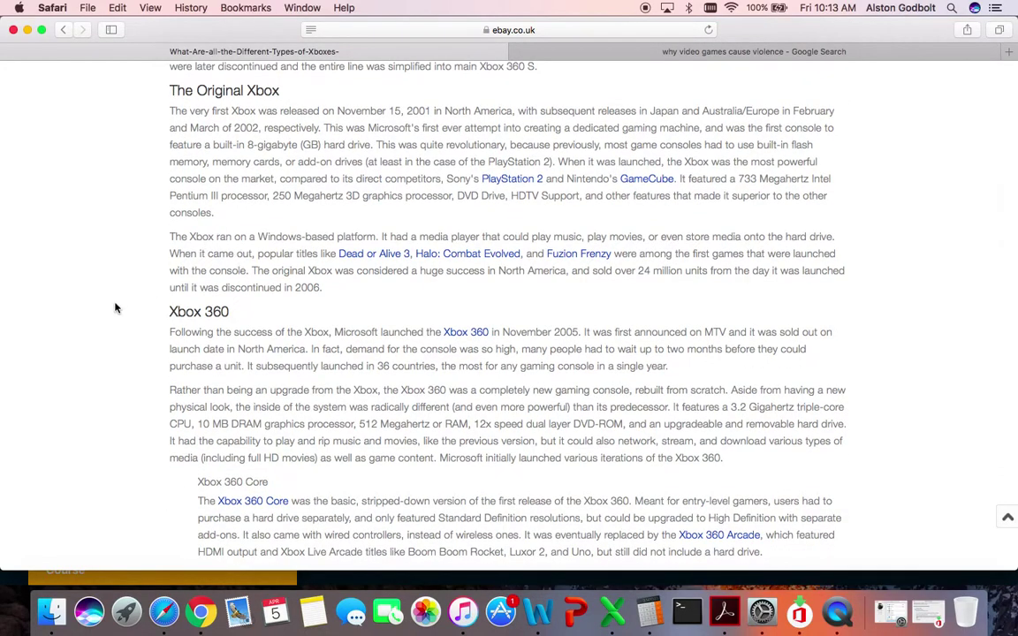
scroll(126, 335, "down", 2)
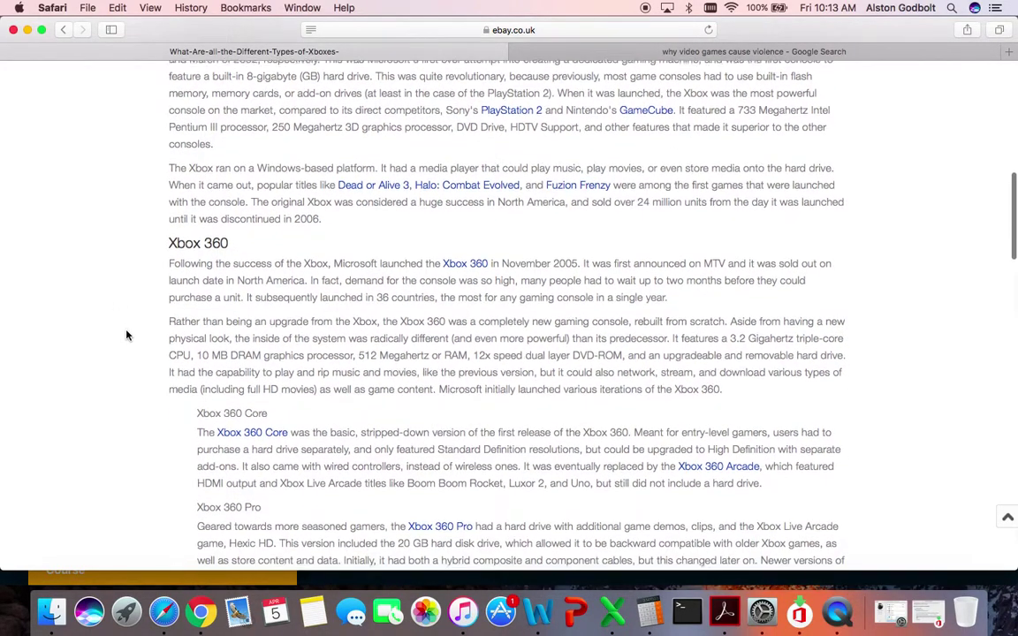
scroll(127, 335, "down", 3)
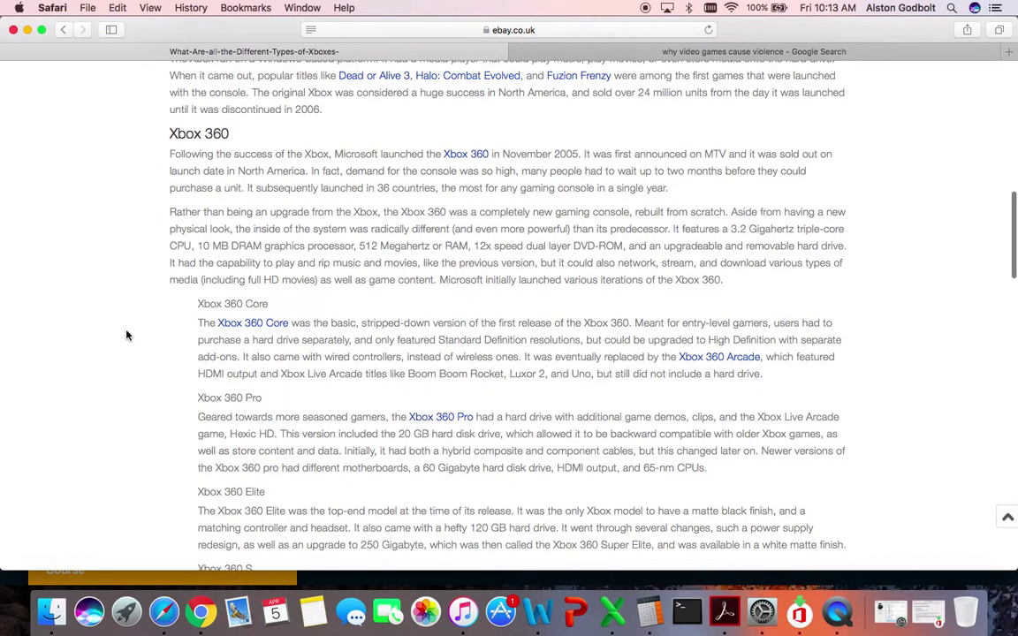
scroll(126, 335, "up", 5)
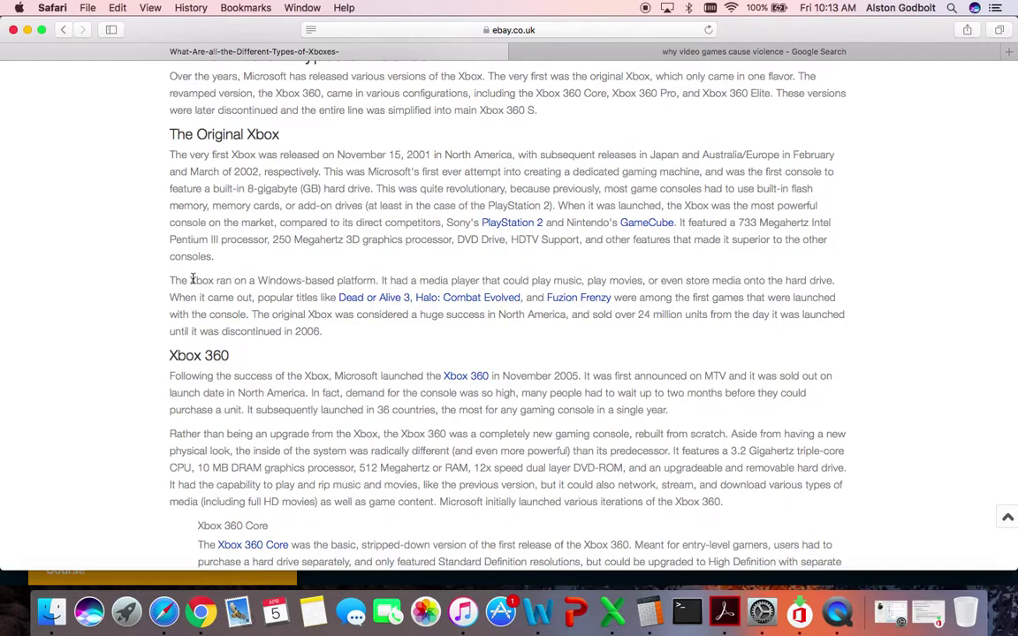
Review how the rest of the article is structured, including the Additional Xbox 360 Services table, eBay buying advice, Conclusion and tags
scroll(193, 278, "down", 5)
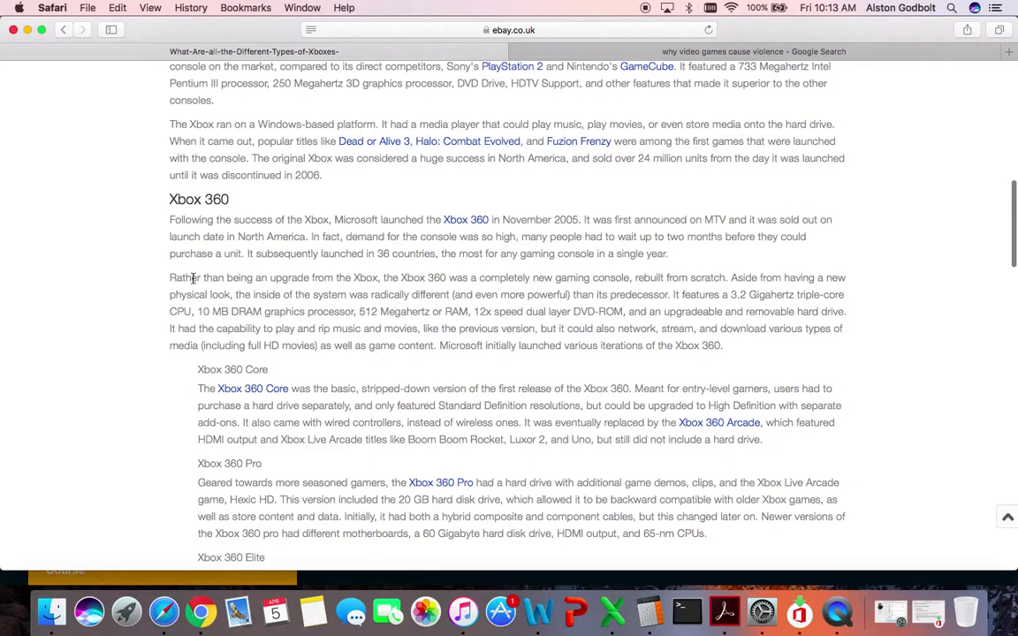
scroll(192, 278, "down", 15)
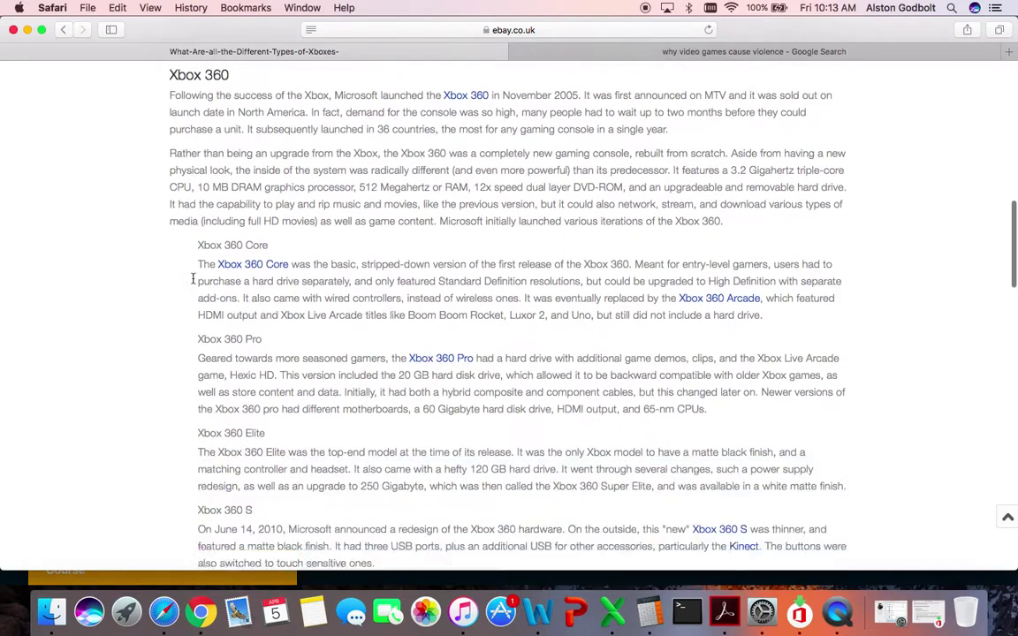
scroll(192, 278, "down", 7)
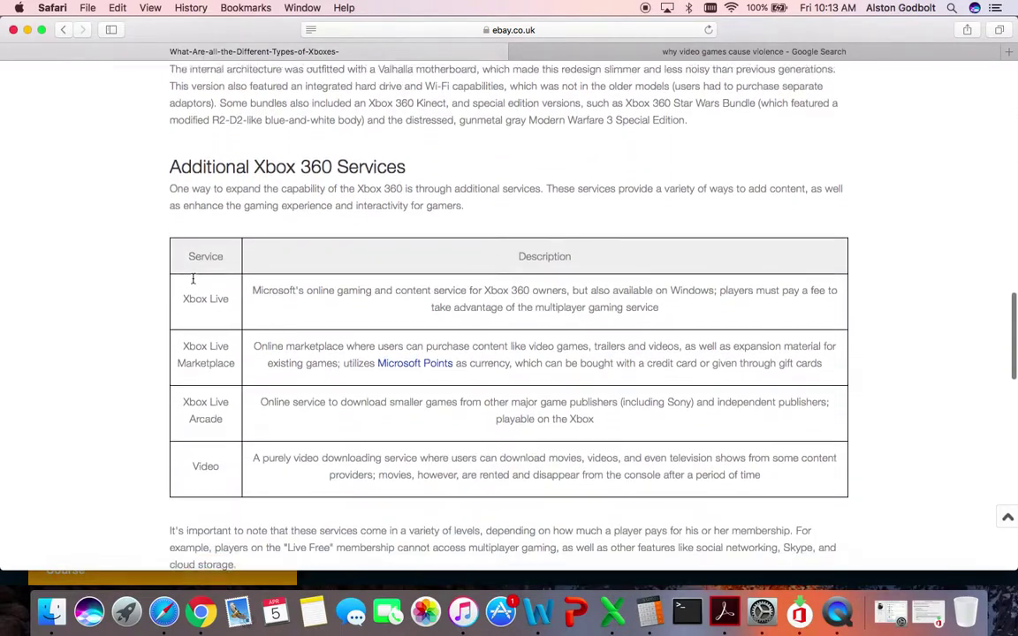
scroll(192, 281, "up", 10)
scroll(192, 283, "down", 20)
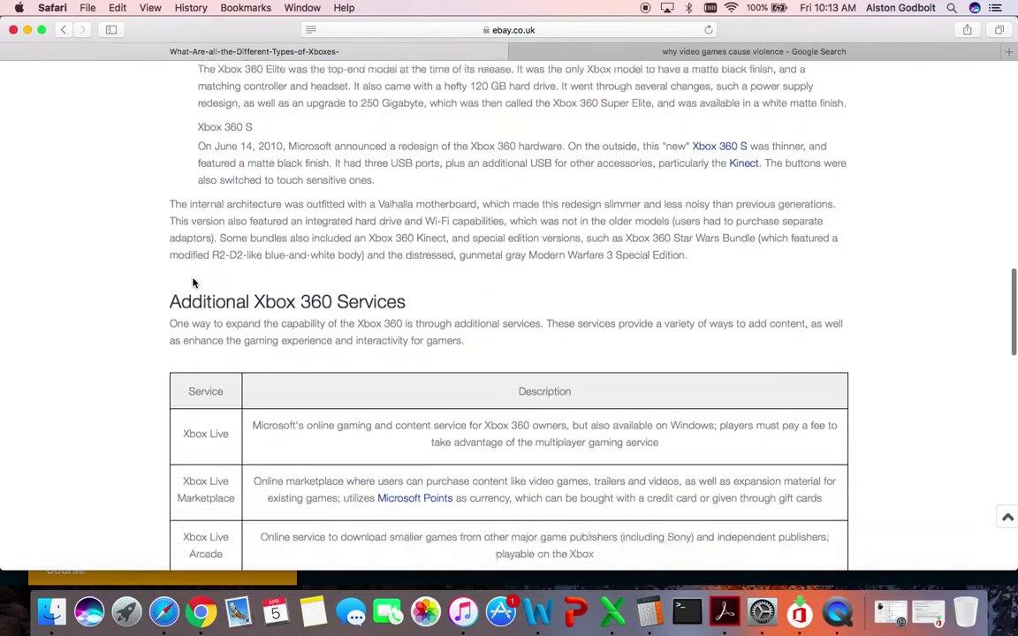
scroll(193, 283, "down", 9)
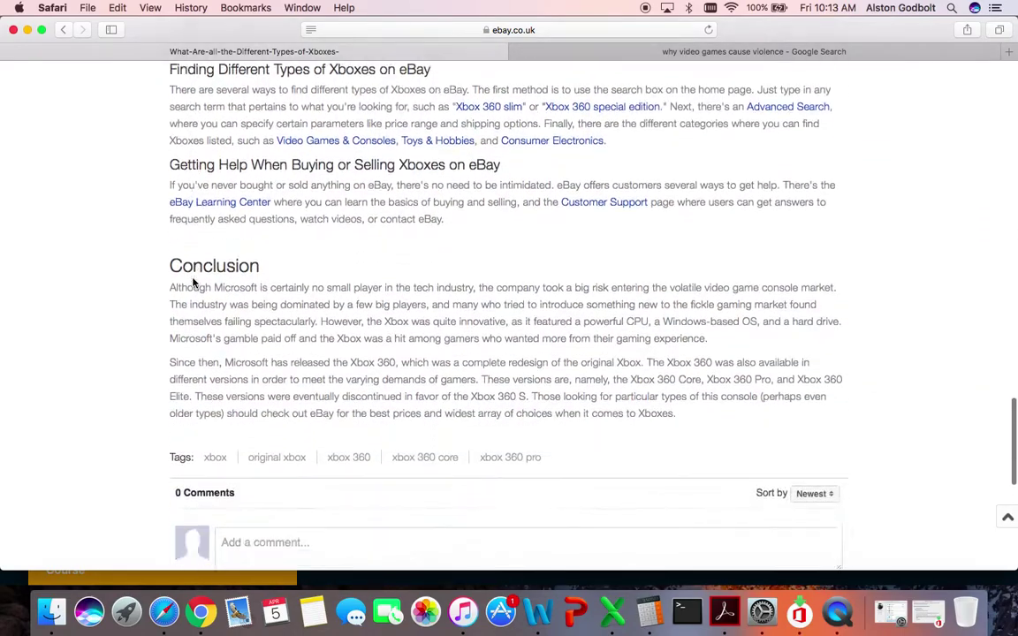
scroll(193, 282, "down", 1)
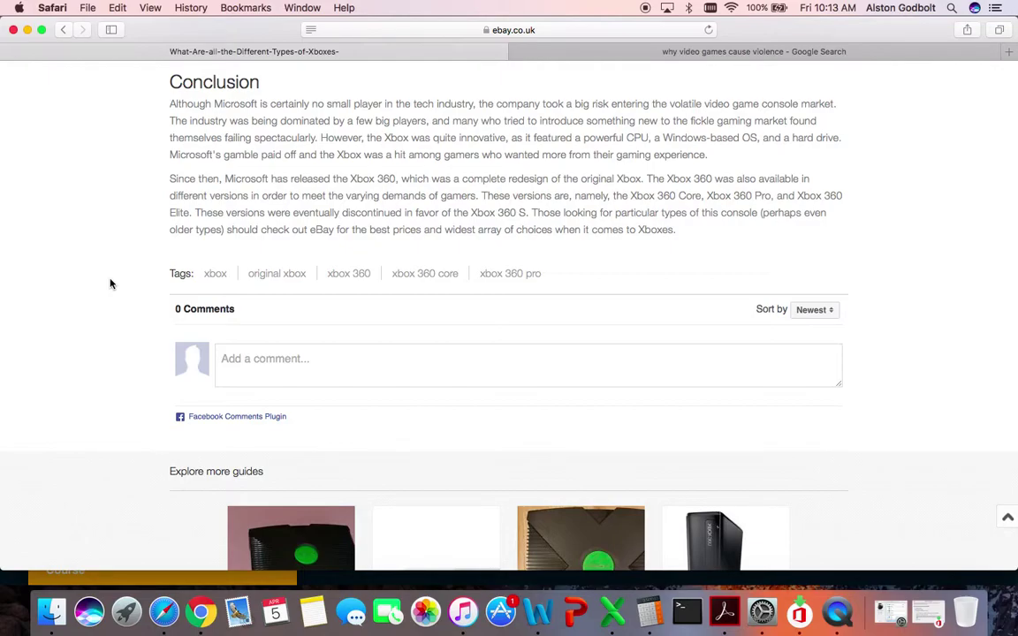
scroll(110, 284, "up", 20)
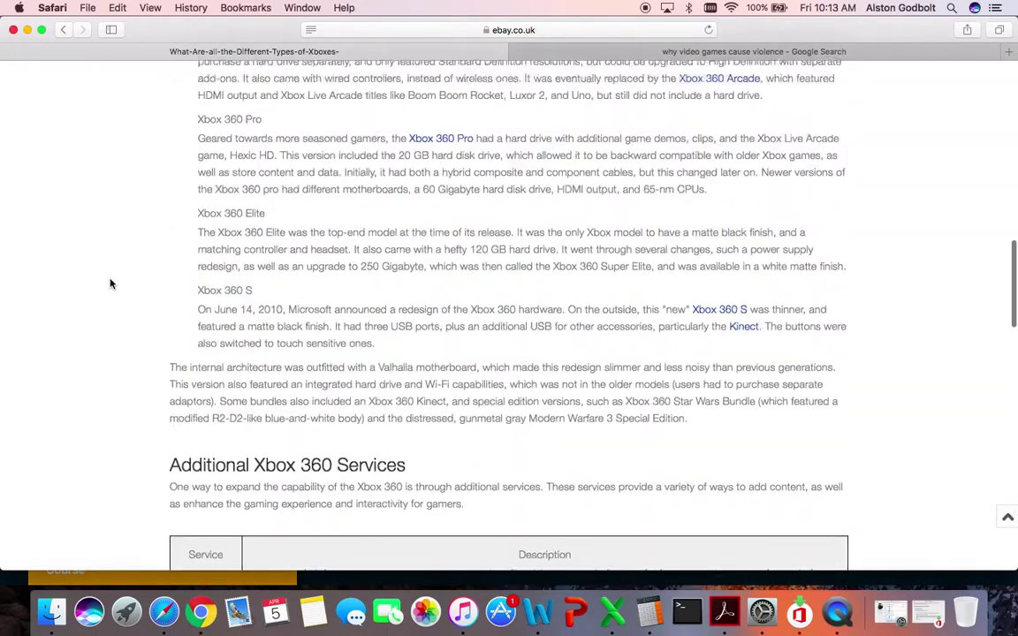
scroll(111, 284, "up", 5)
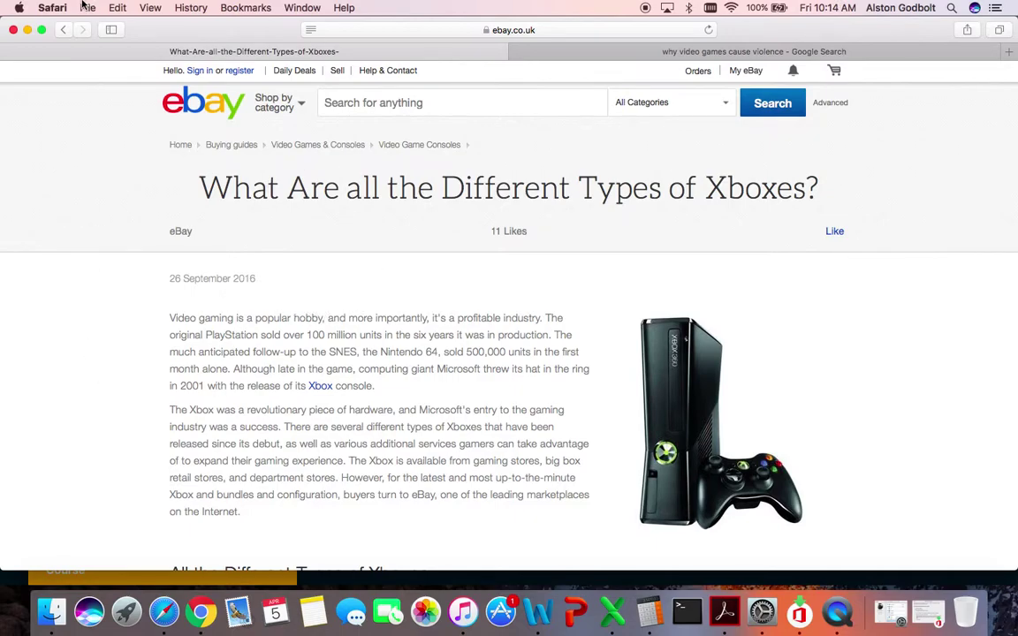
Return to the Google results for xbox and expand "Which Xbox is best?" under People also ask
left_click(63, 32)
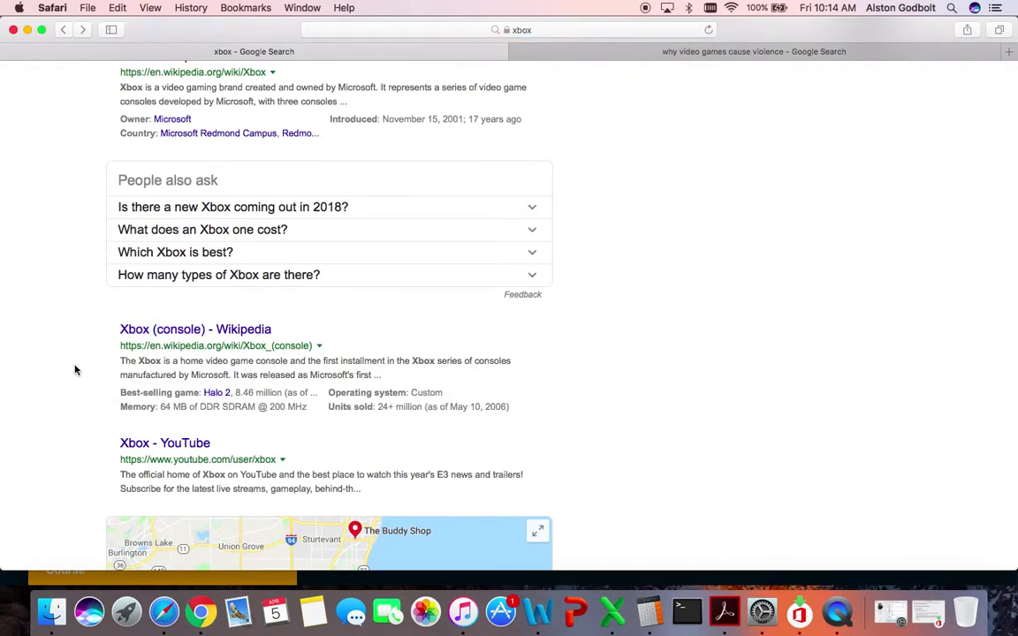
left_click(533, 253)
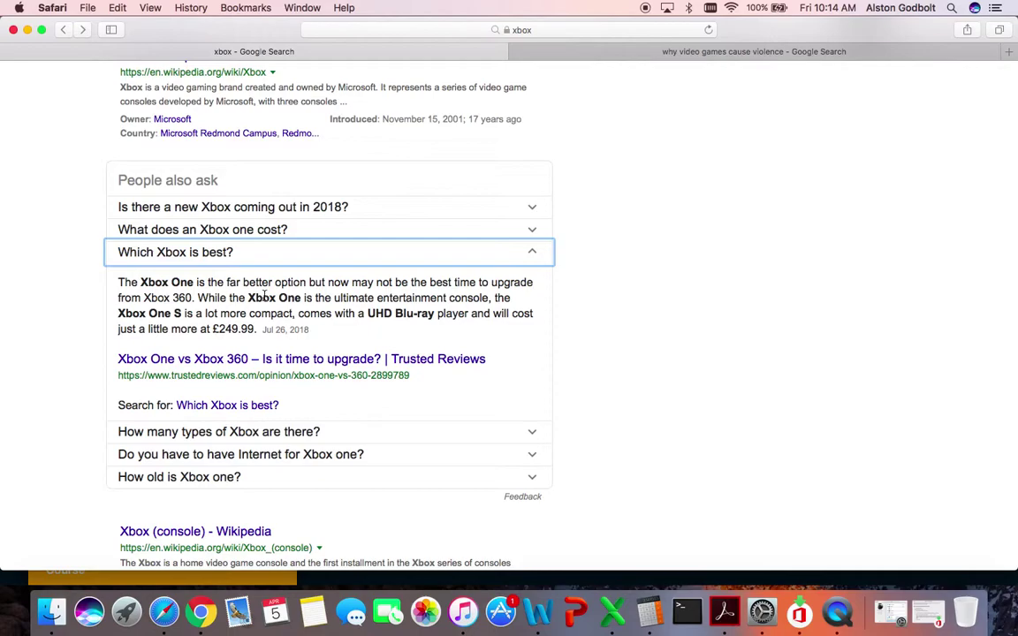
Review the People also ask questions for xbox, the expanded "Which Xbox is best?" answer and the neighbouring search results
scroll(264, 296, "down", 5)
scroll(265, 296, "up", 6)
scroll(266, 296, "down", 3)
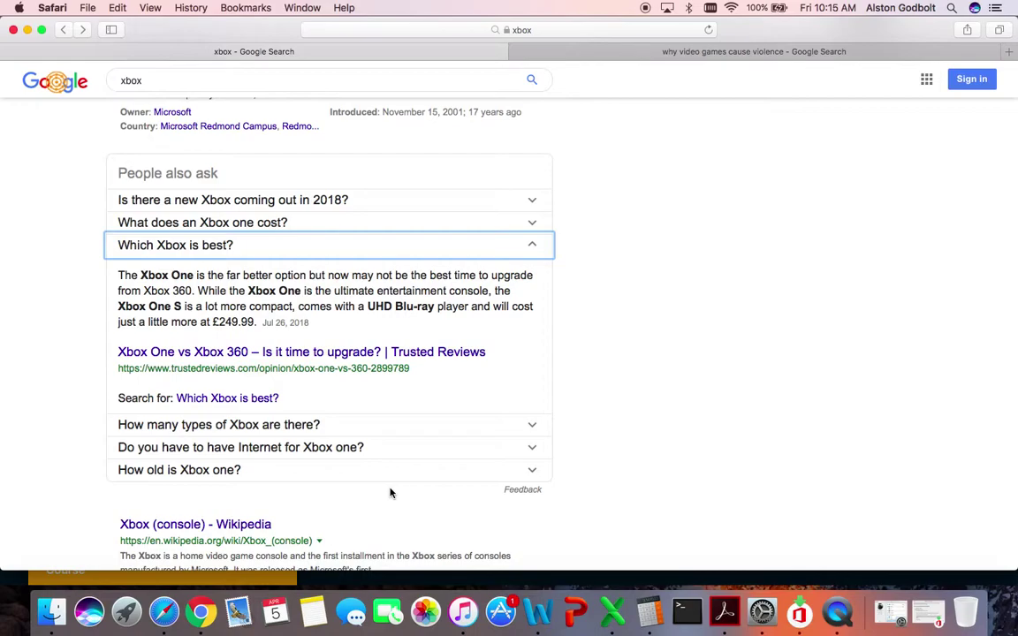
scroll(642, 451, "down", 3)
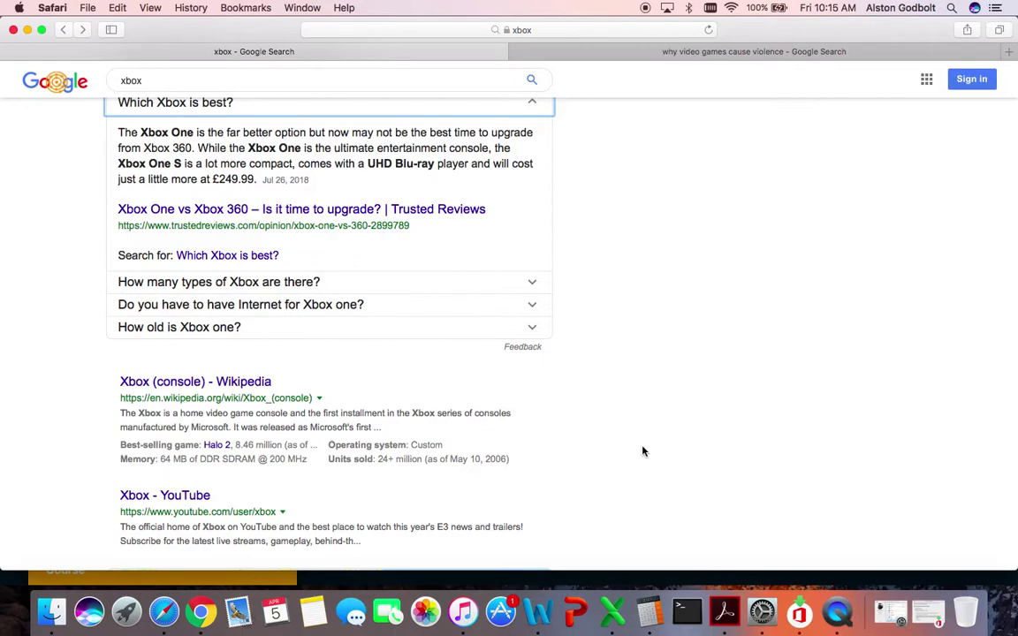
scroll(643, 451, "up", 2)
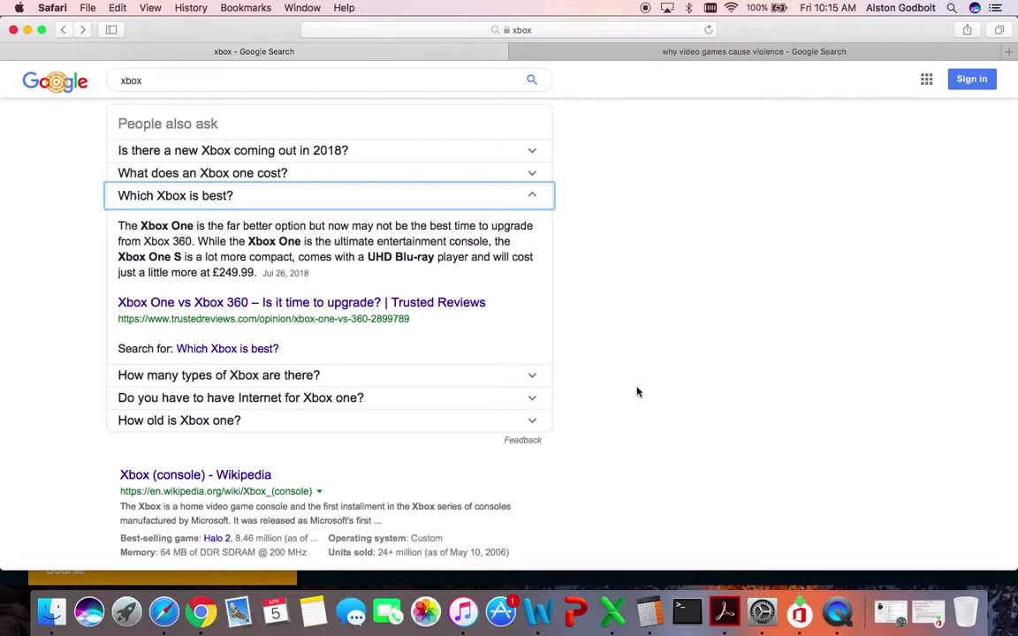
scroll(638, 391, "up", 3)
scroll(638, 392, "up", 2)
scroll(638, 391, "down", 3)
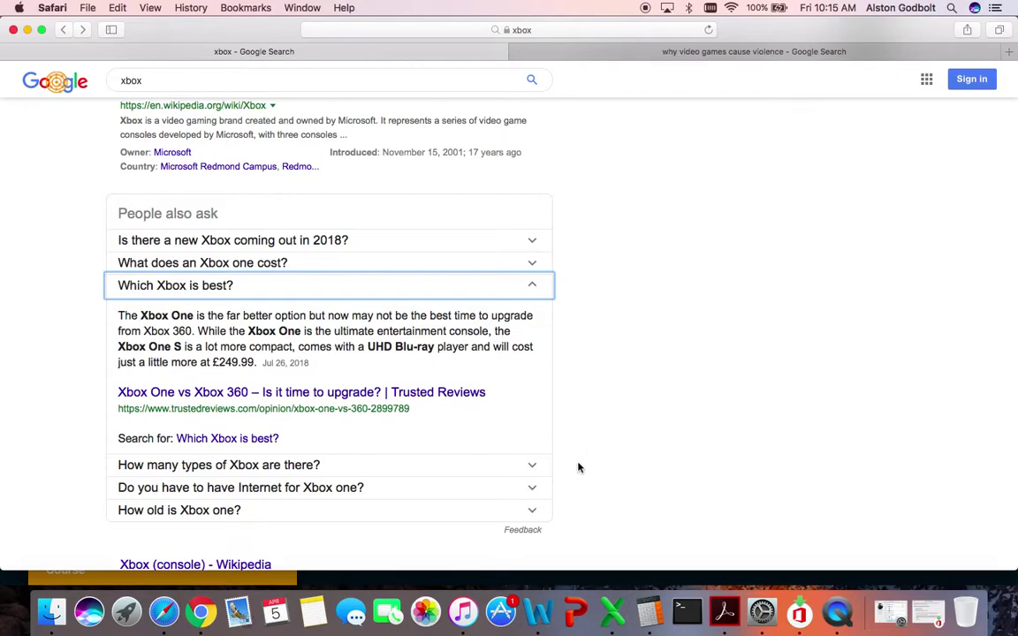
Skim the remaining xbox results down to the related searches, and return to the search term at the start of the page
scroll(666, 463, "down", 10)
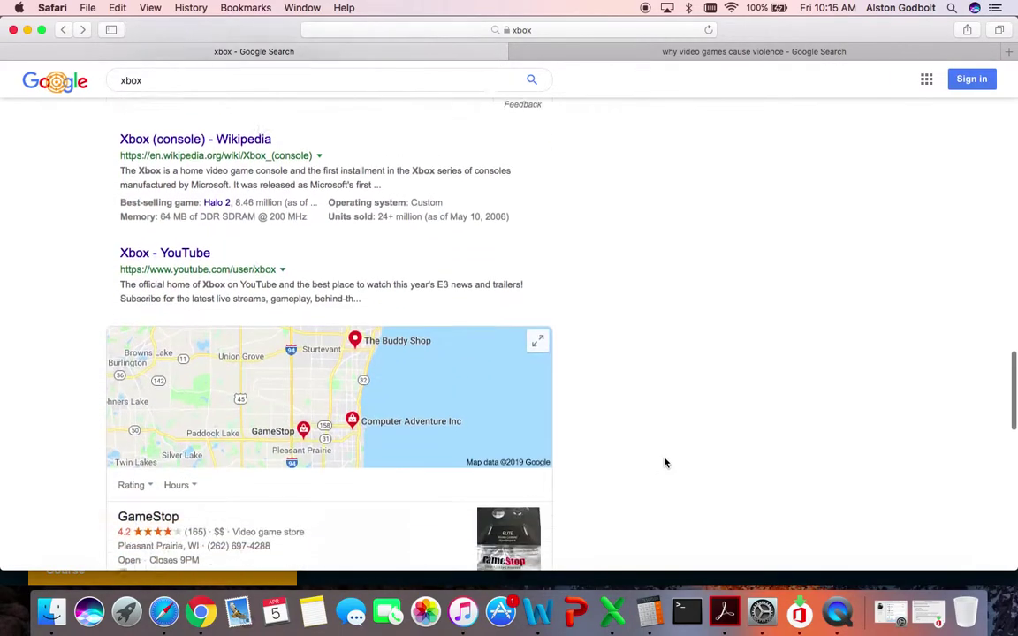
scroll(666, 463, "down", 8)
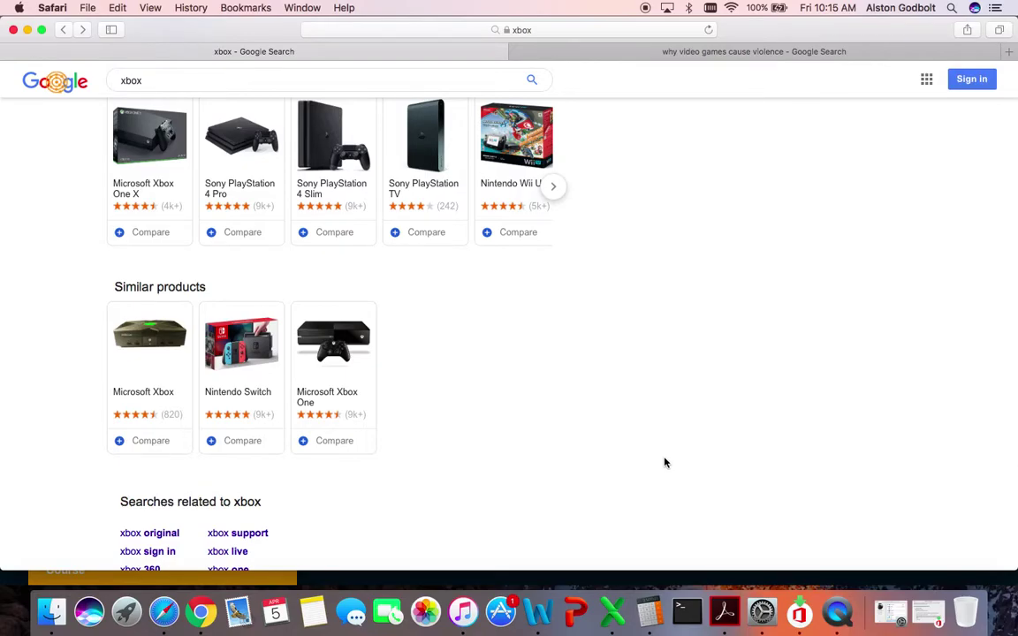
scroll(665, 463, "up", 15)
scroll(665, 461, "up", 10)
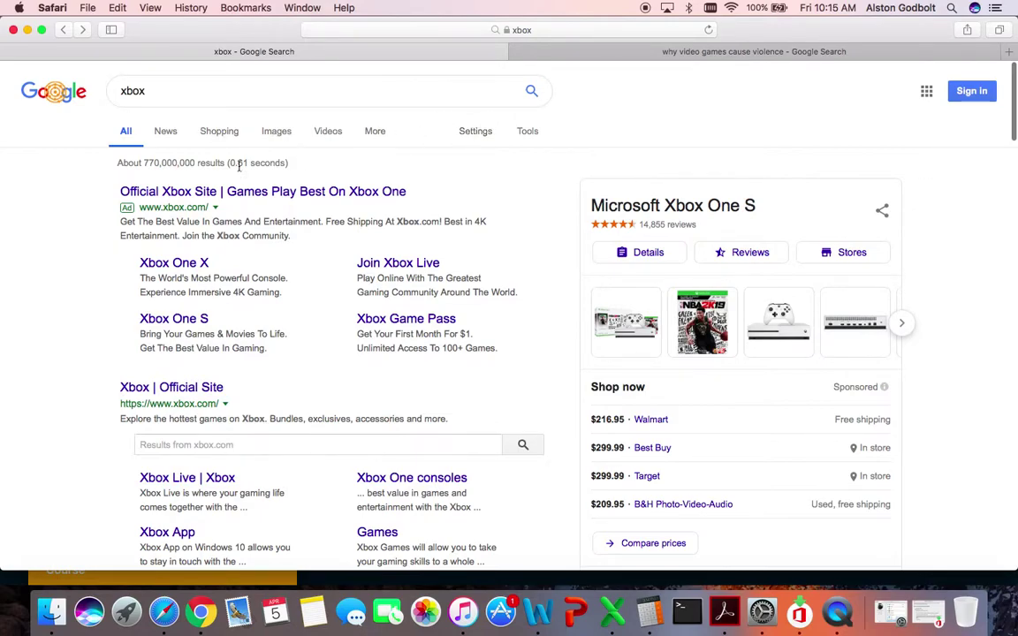
left_click(133, 90)
double_click(133, 90)
left_click(87, 149)
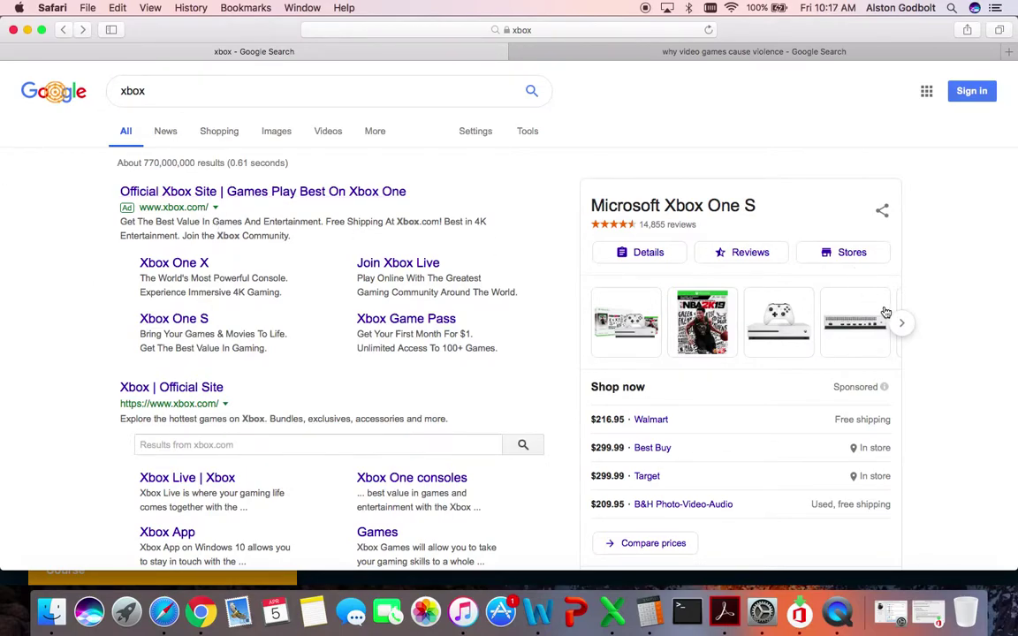
Look over the Xbox One S user and editorial reviews and the news, product and Twitter results for xbox
scroll(884, 308, "down", 5)
scroll(884, 306, "down", 8)
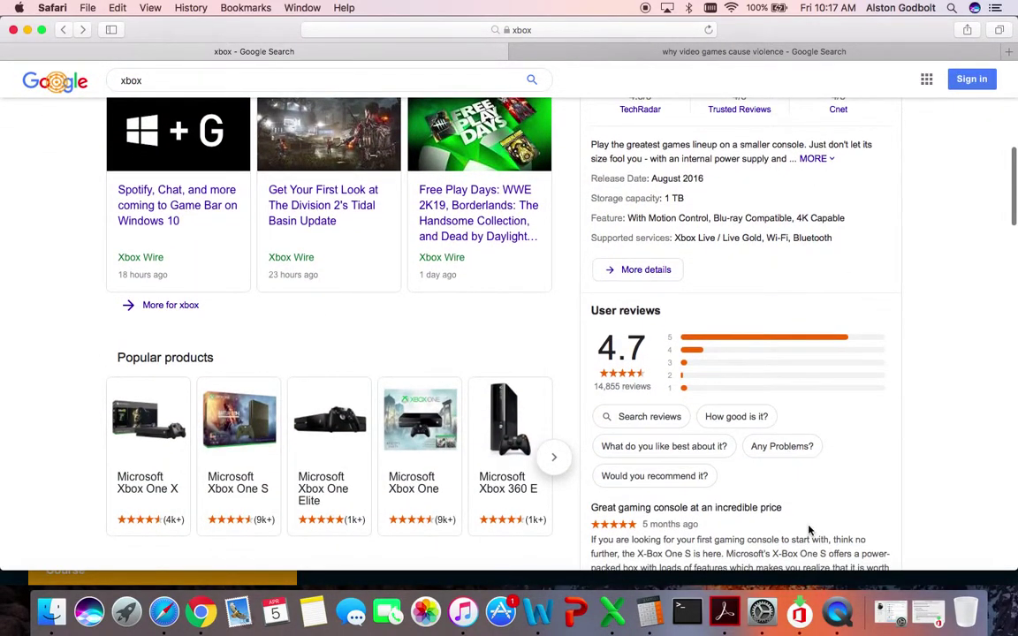
scroll(899, 220, "down", 15)
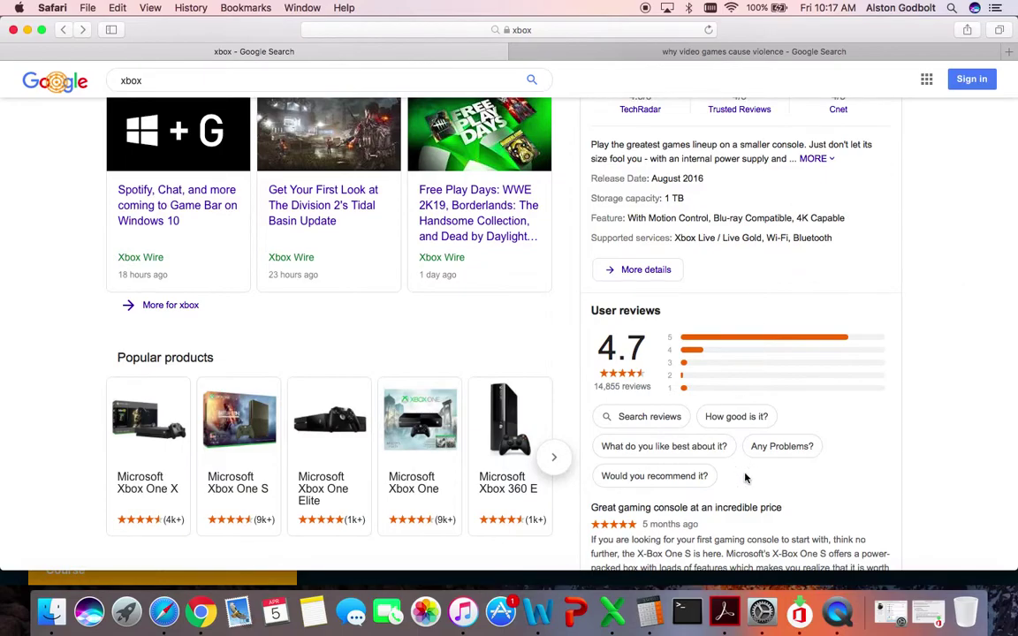
scroll(745, 478, "up", 9)
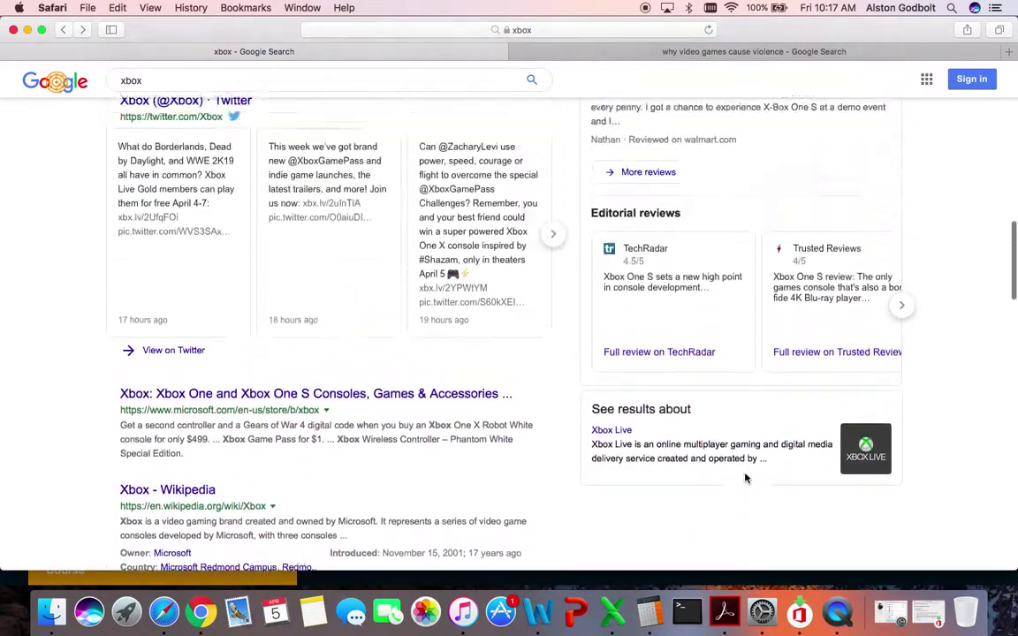